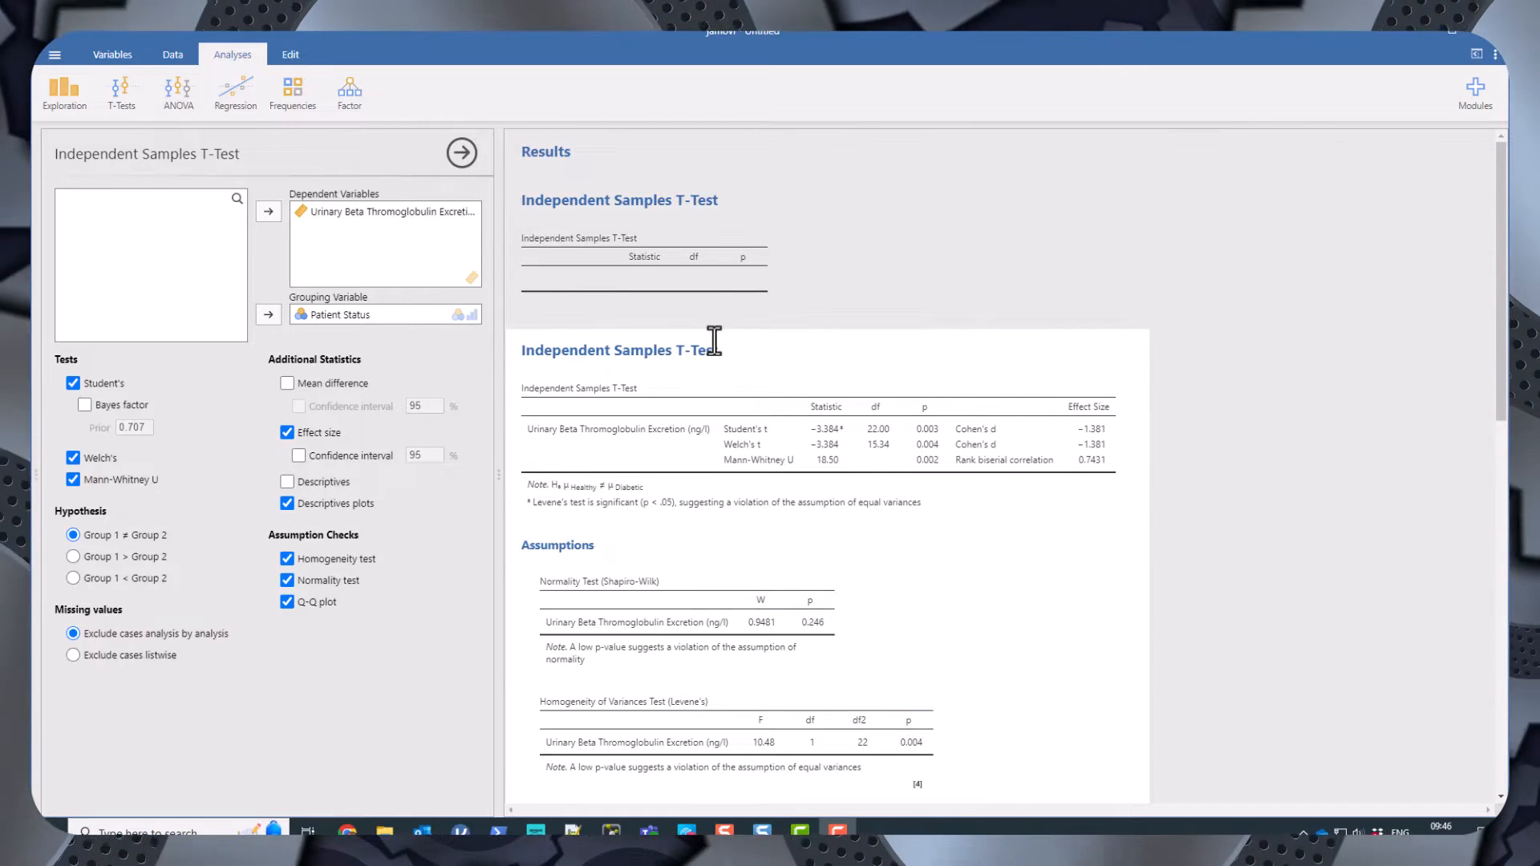
Scroll through the t-test results, assumption tables and plots to review the output.
scroll(904, 544, "down", 3)
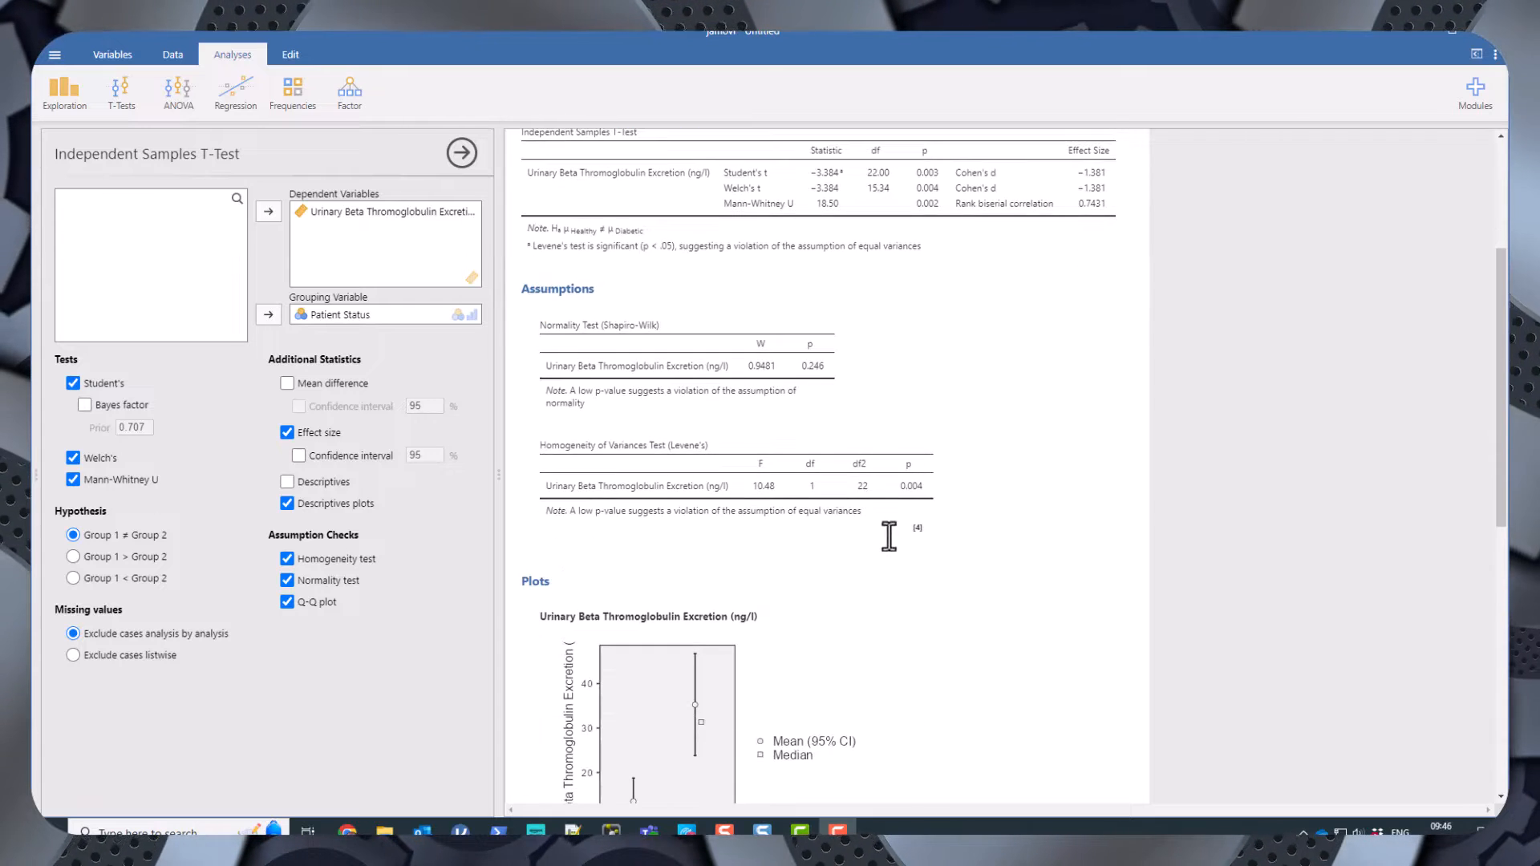
scroll(886, 534, "up", 3)
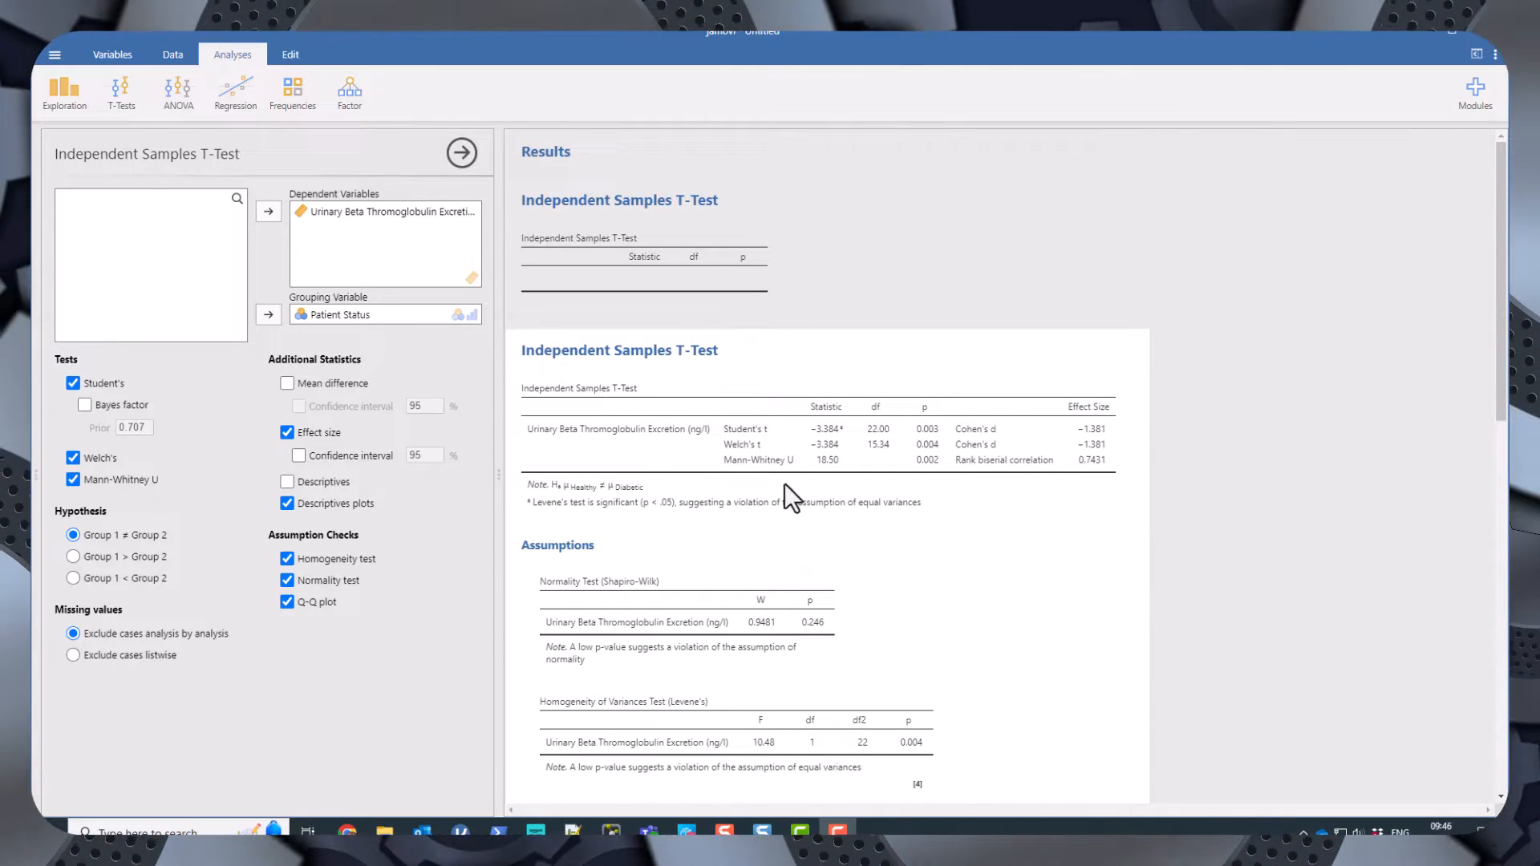
scroll(770, 491, "down", 10)
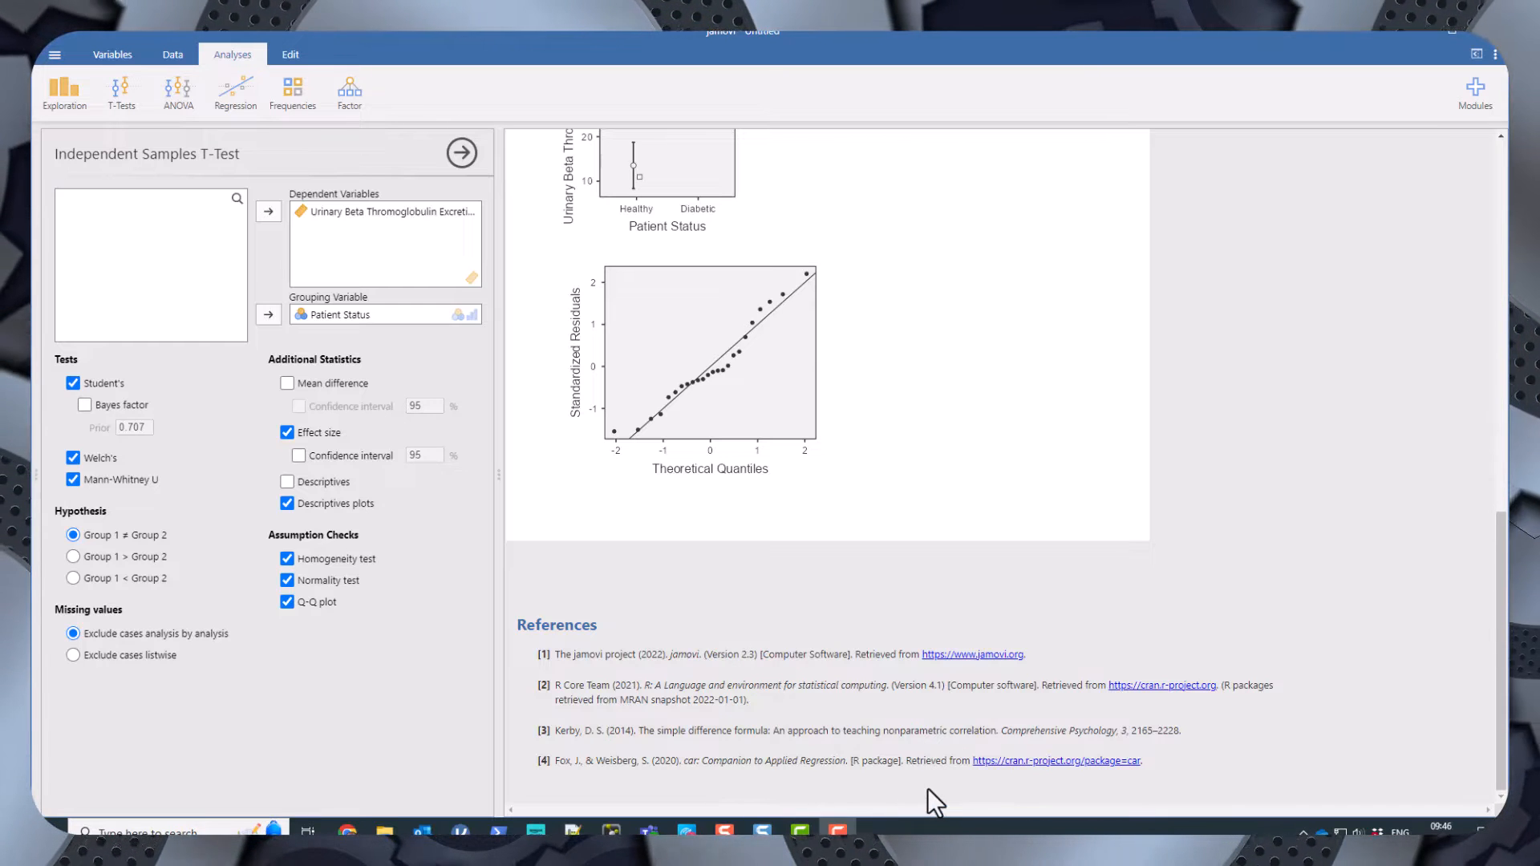
scroll(1054, 550, "up", 5)
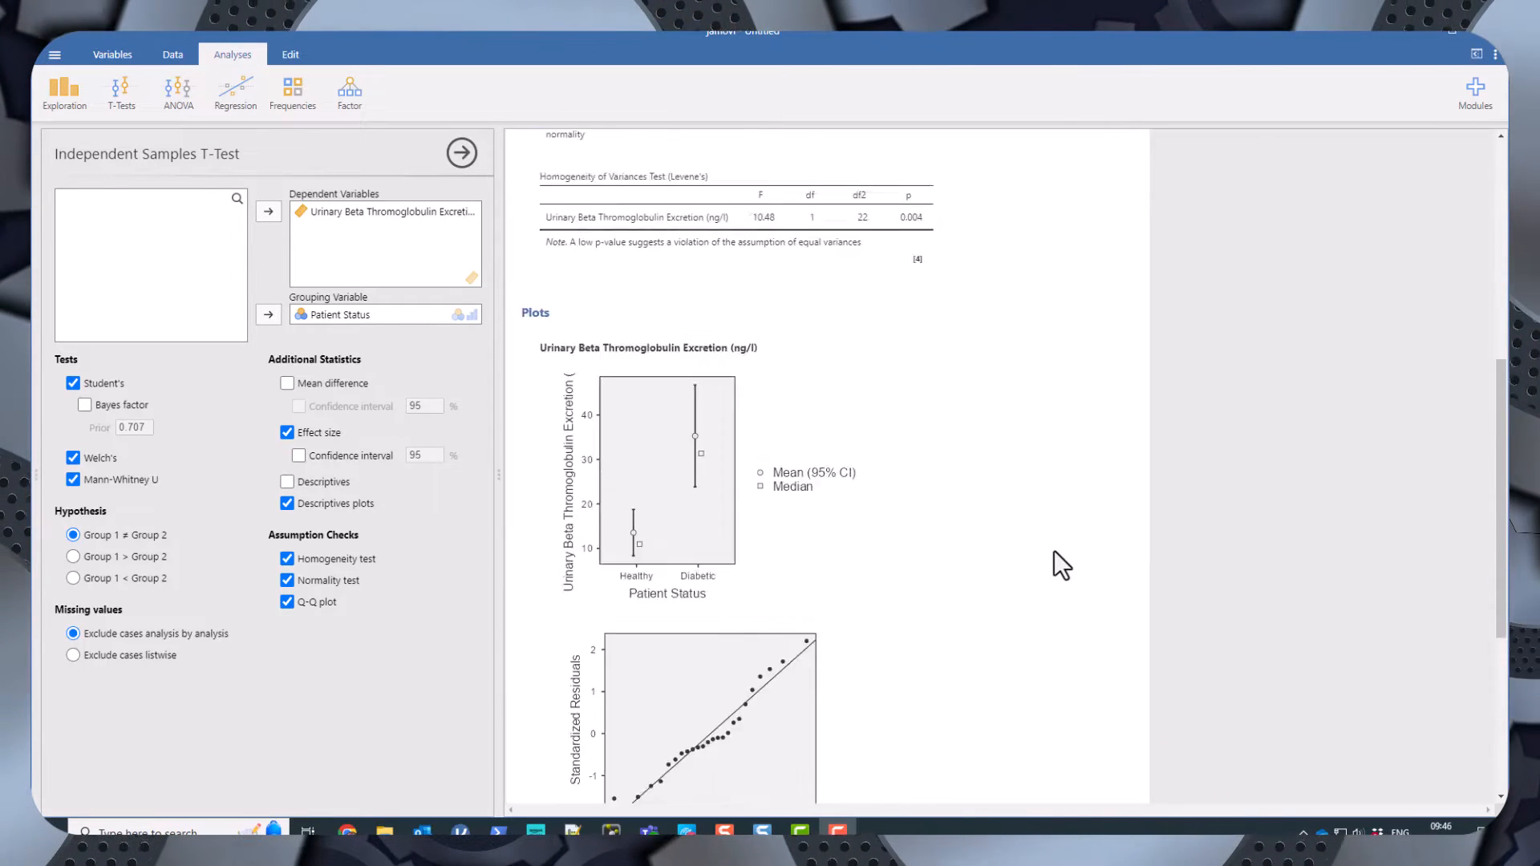
scroll(1053, 551, "down", 5)
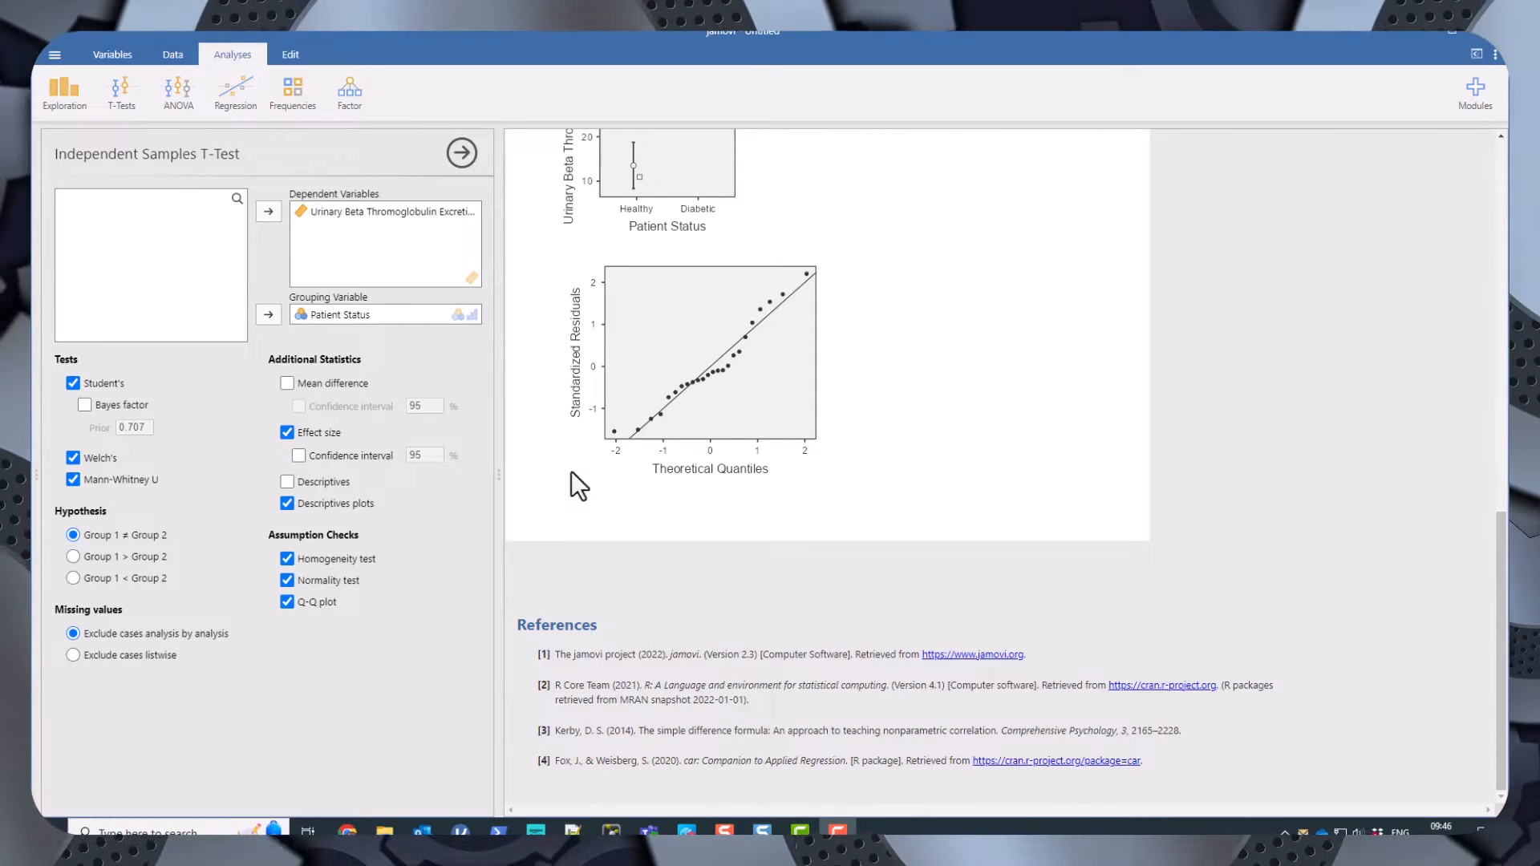
scroll(680, 471, "up", 3)
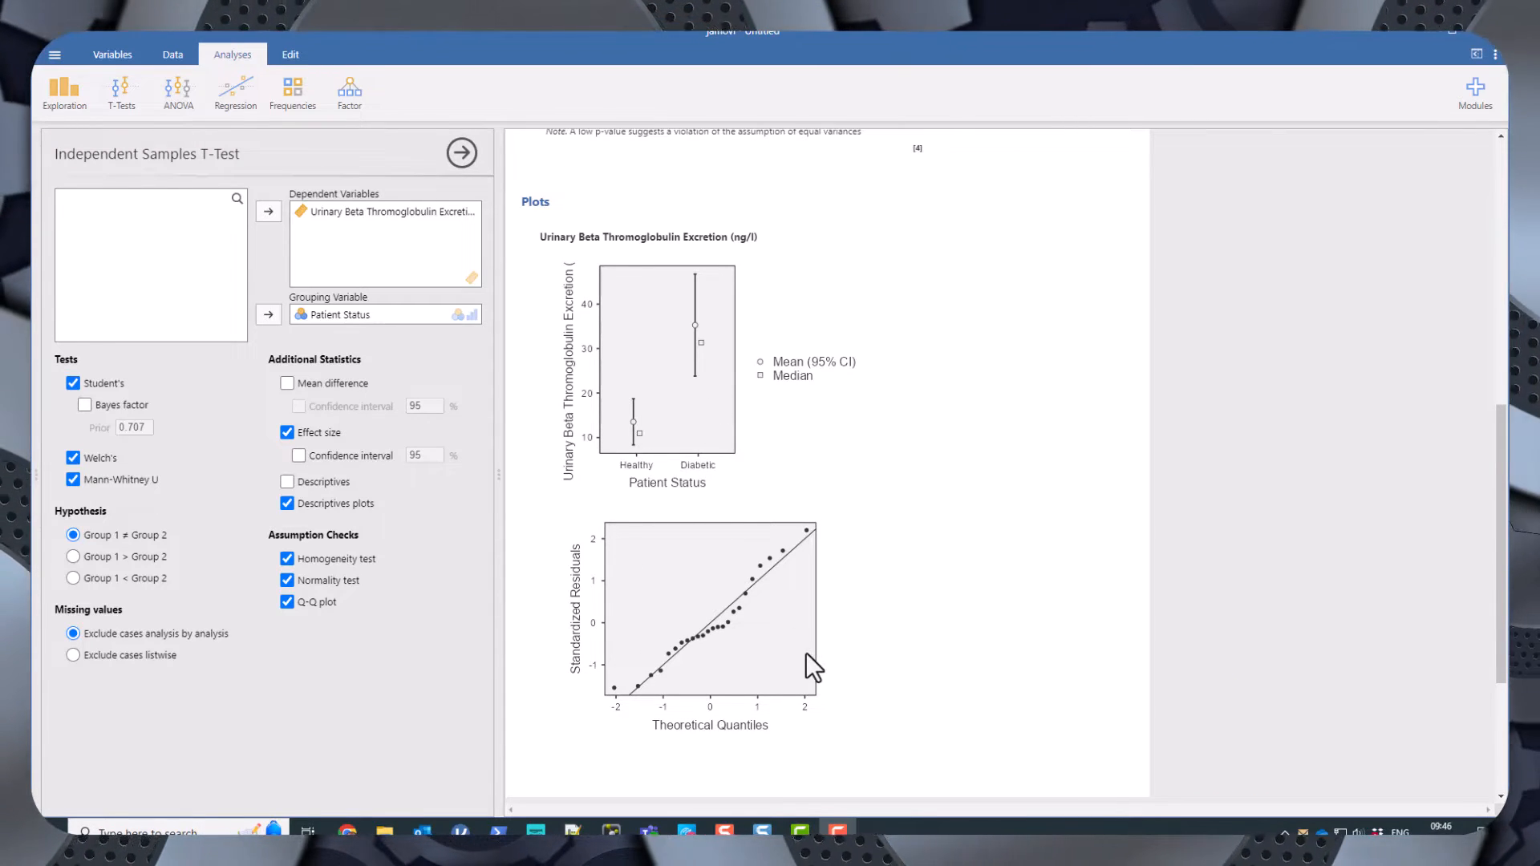
scroll(805, 652, "up", 10)
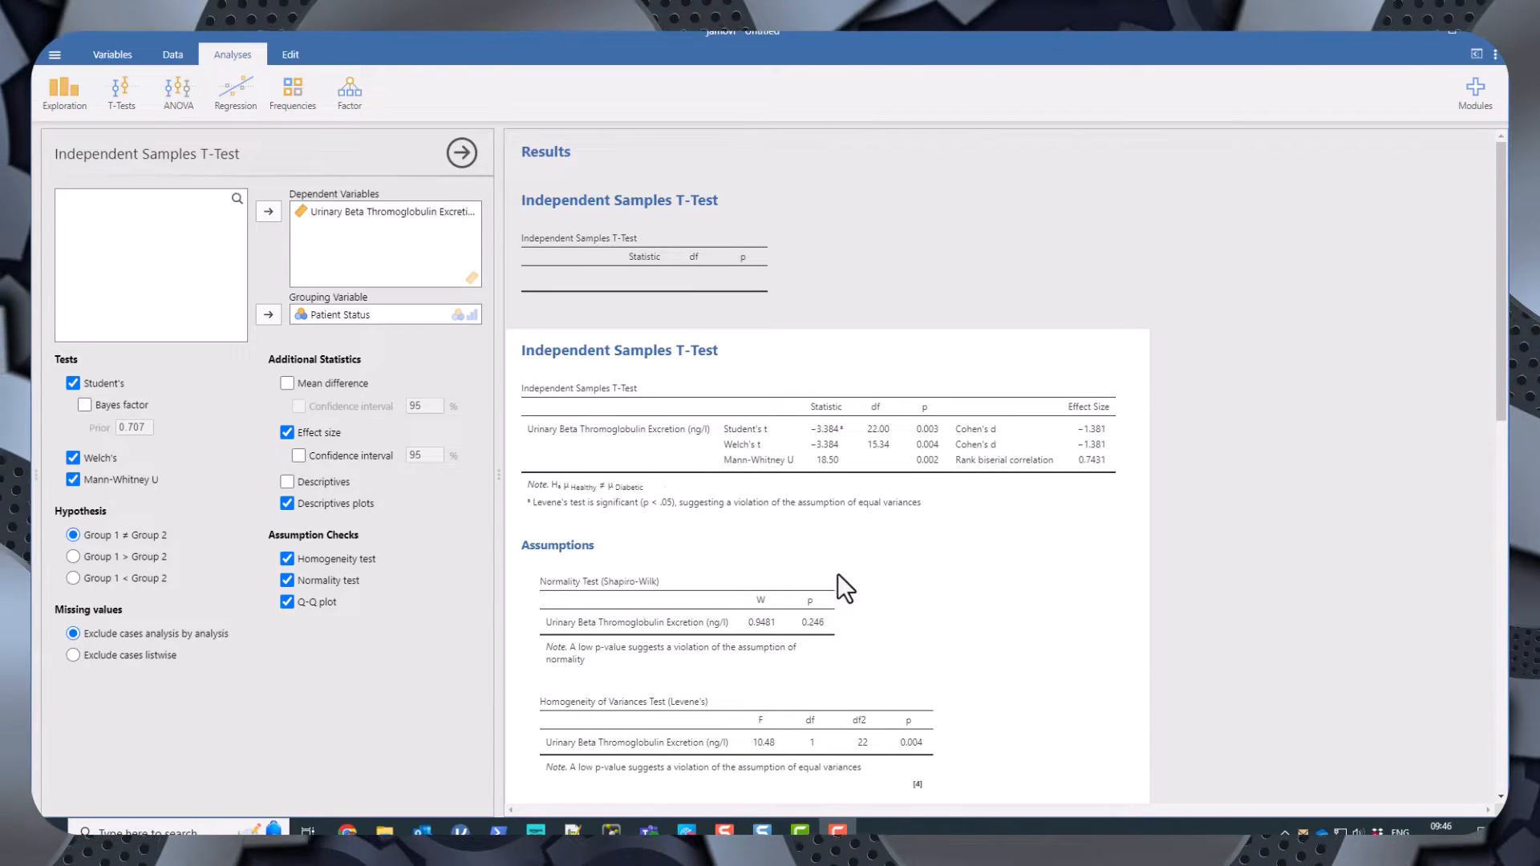
scroll(749, 518, "down", 3)
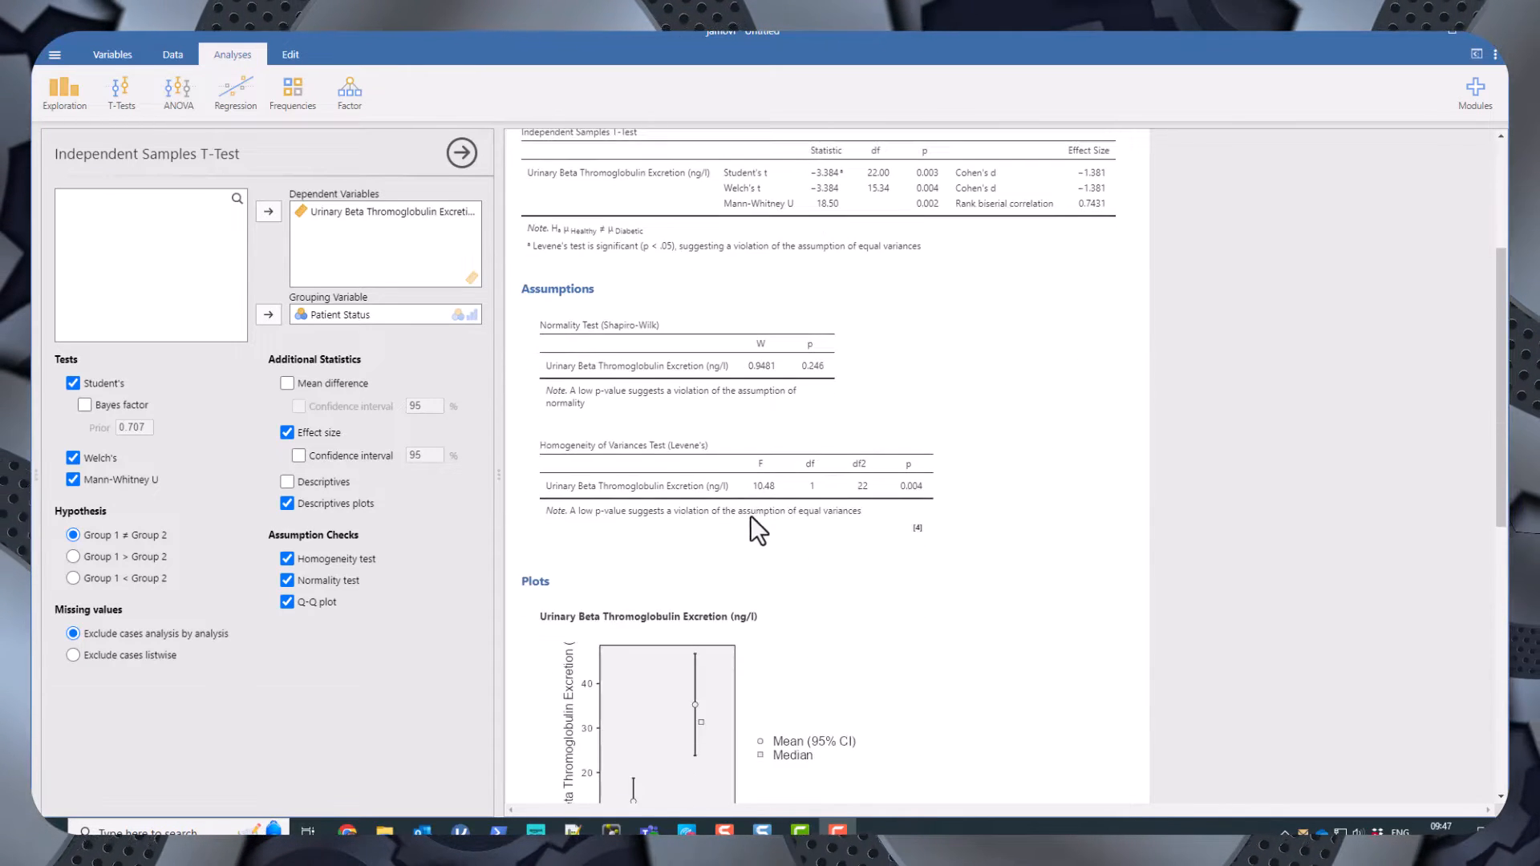
scroll(749, 515, "up", 3)
Export all results as a PDF document named Beta-Thromoglobulin to the Downloads folder.
right_click(674, 442)
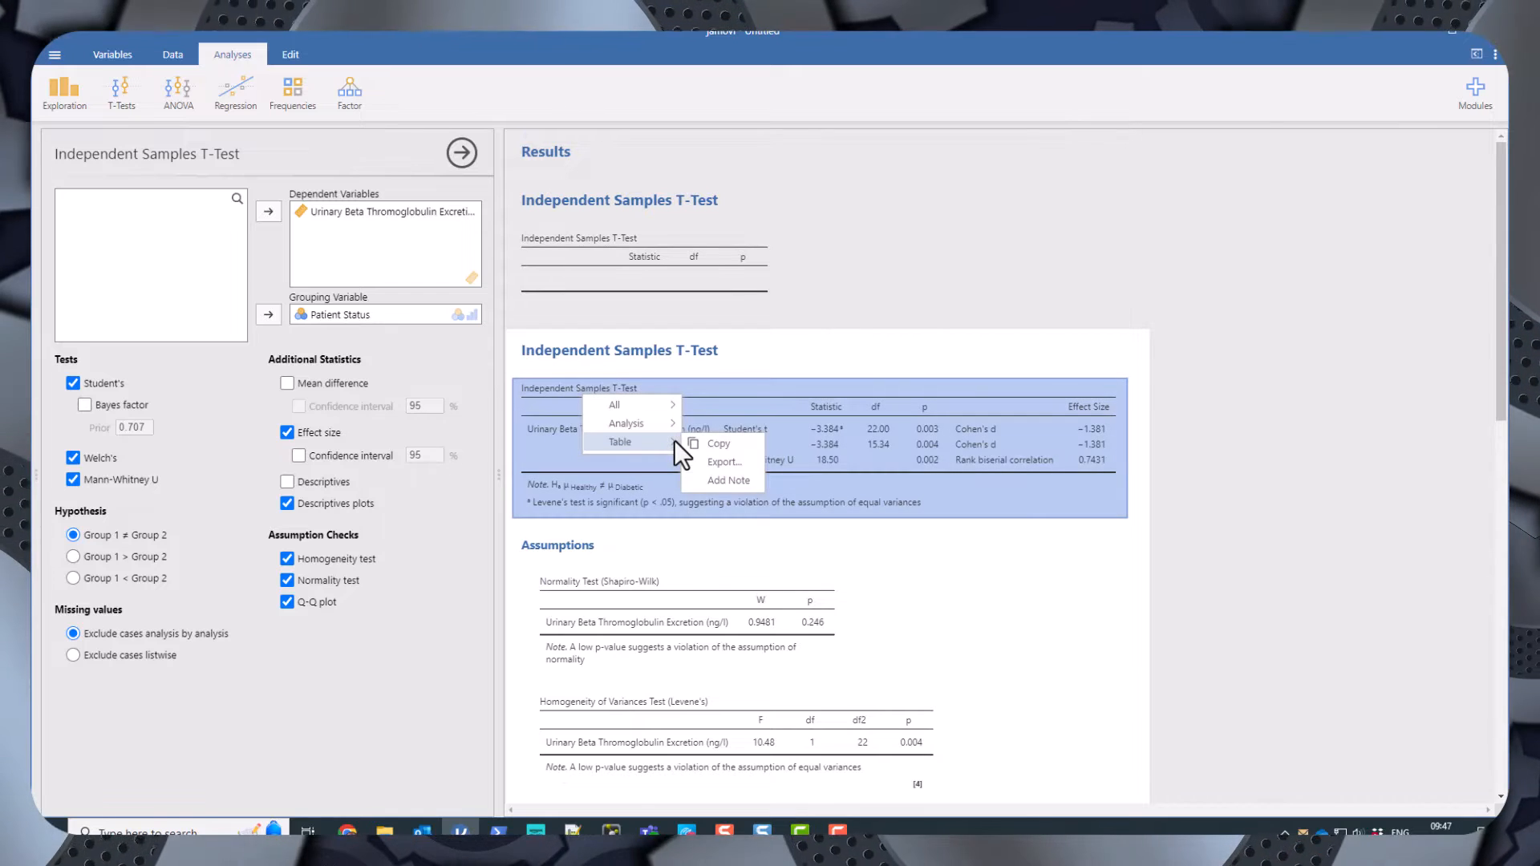
mouse_move(640, 406)
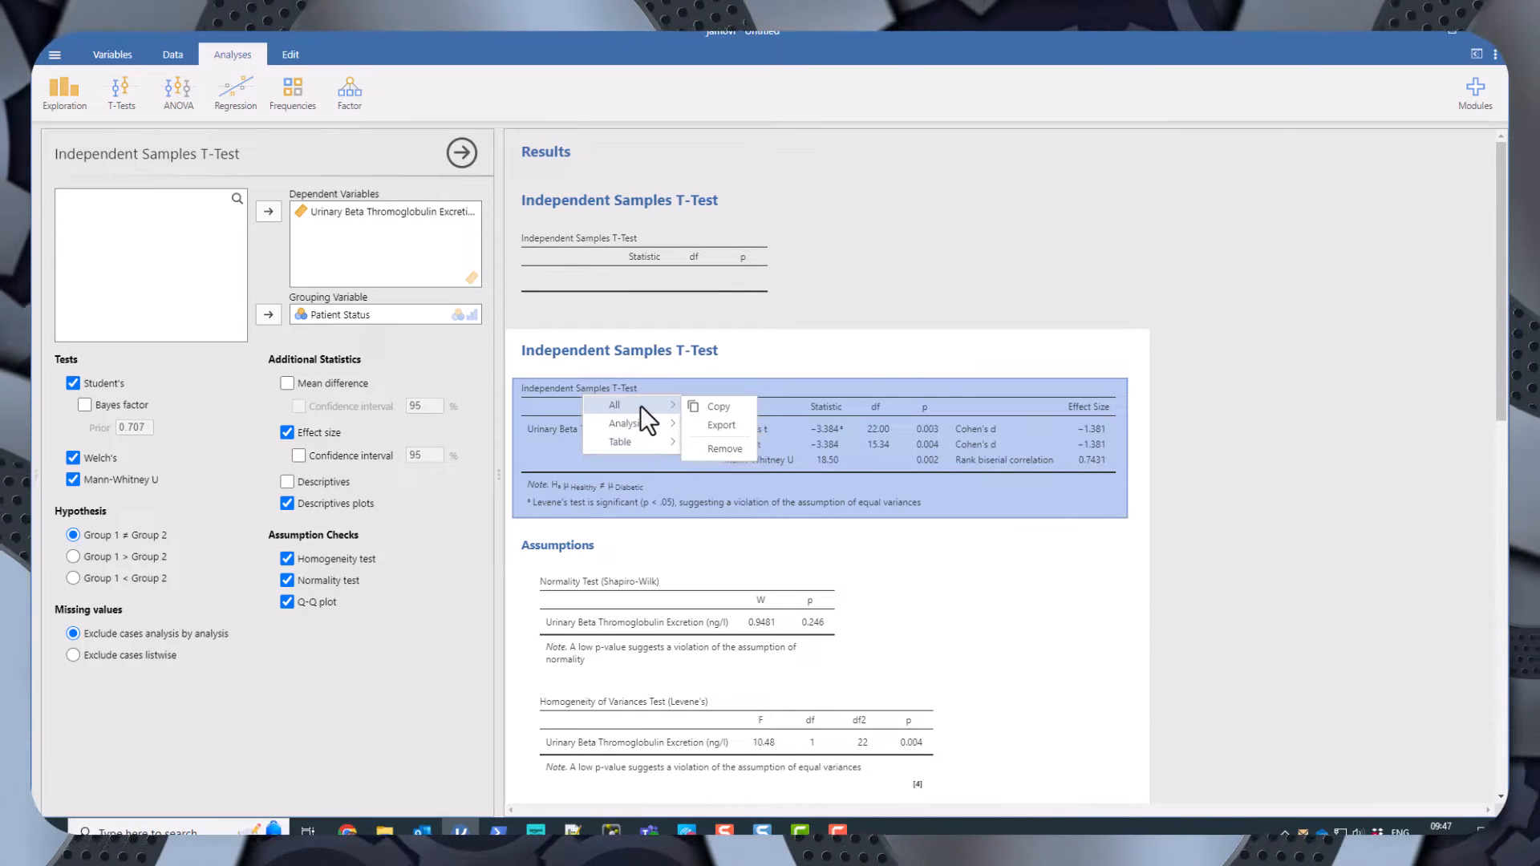
left_click(722, 426)
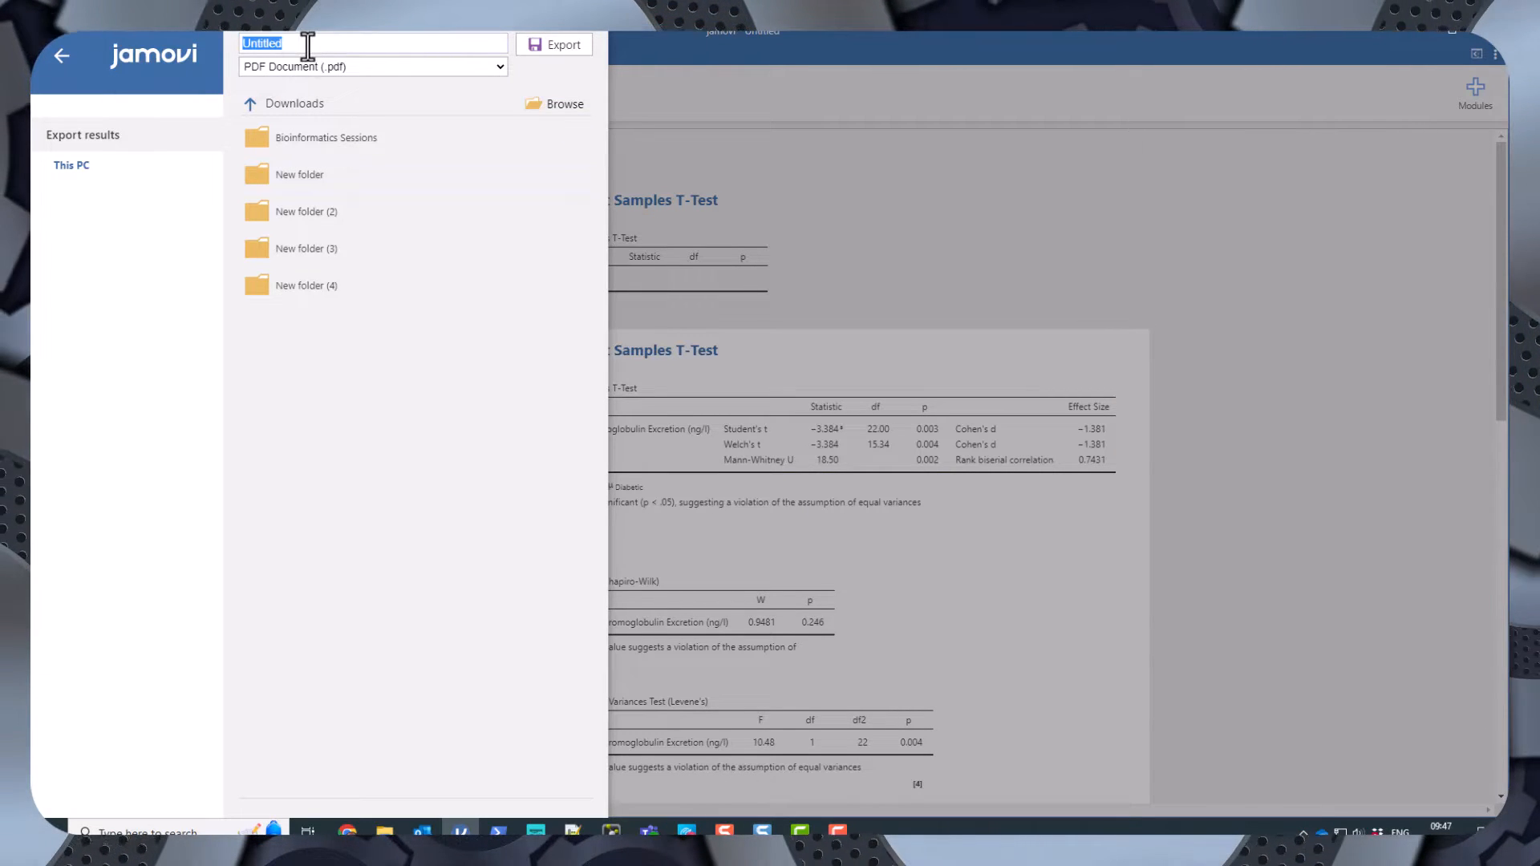
type("Beta")
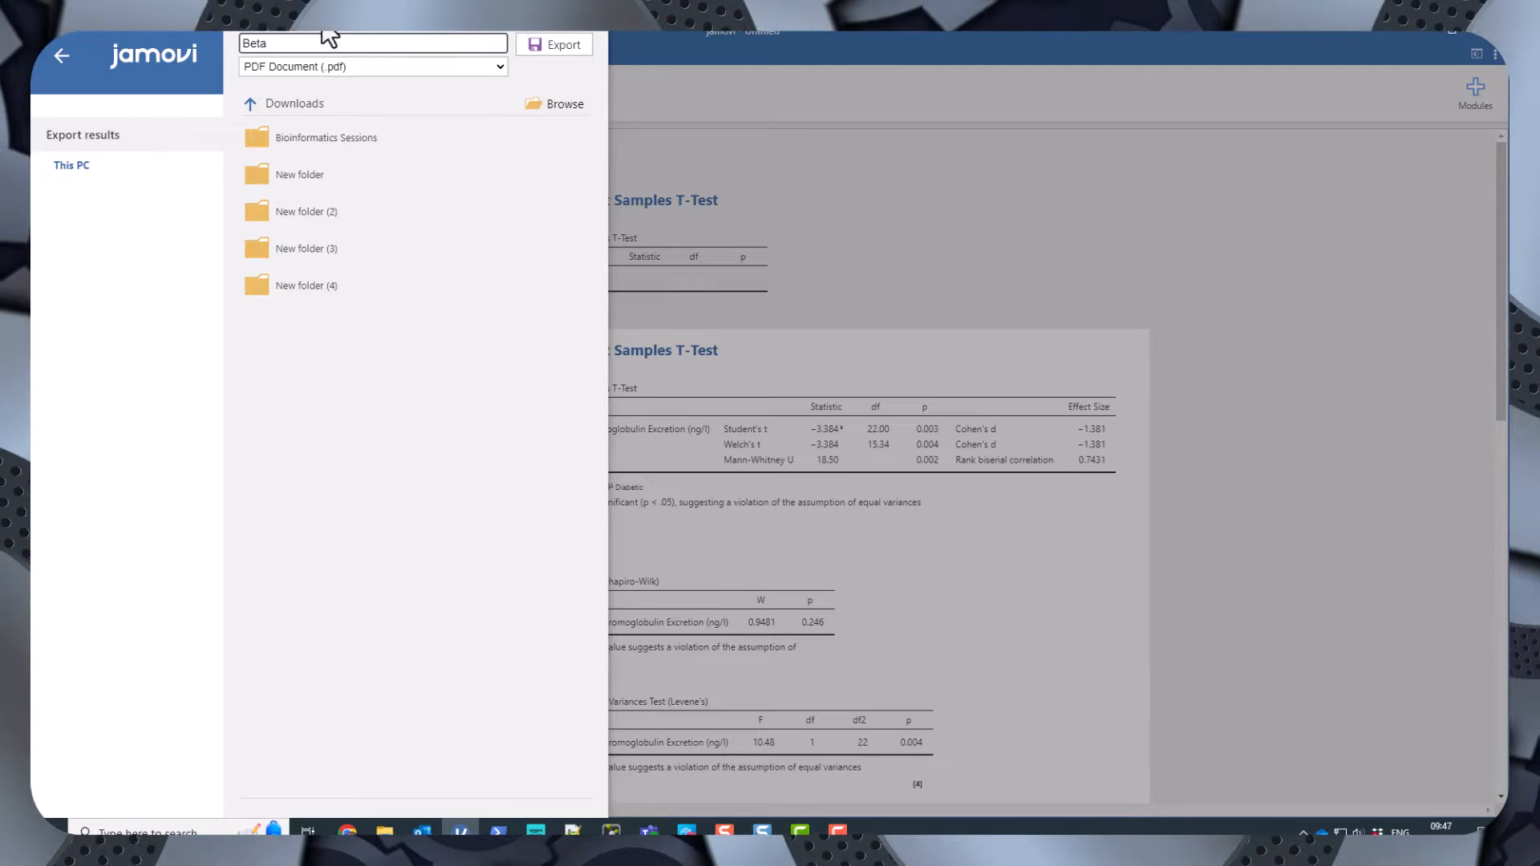
left_click(397, 94)
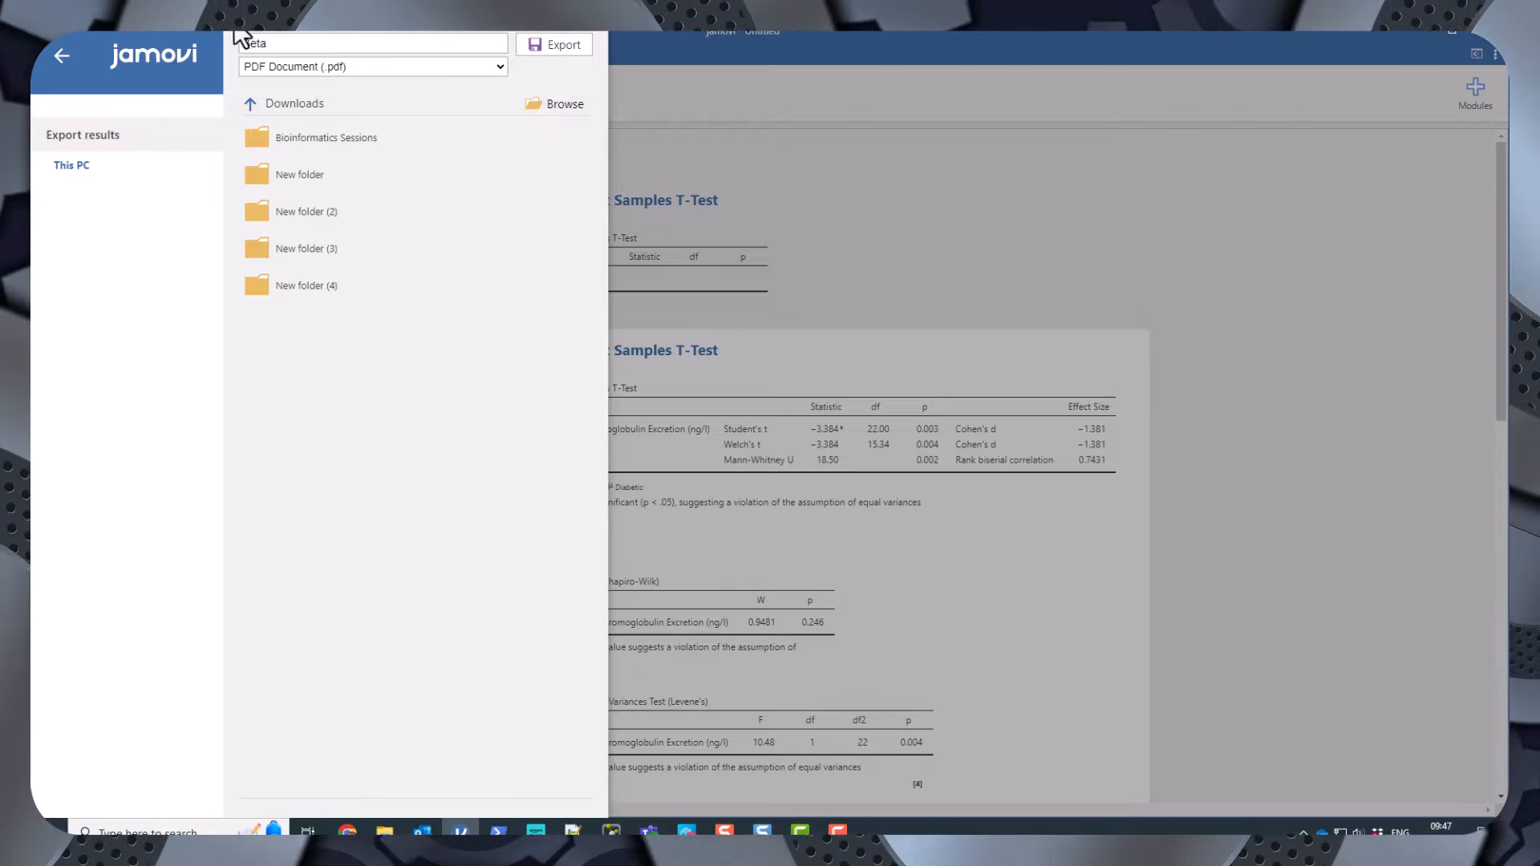
left_click(280, 45)
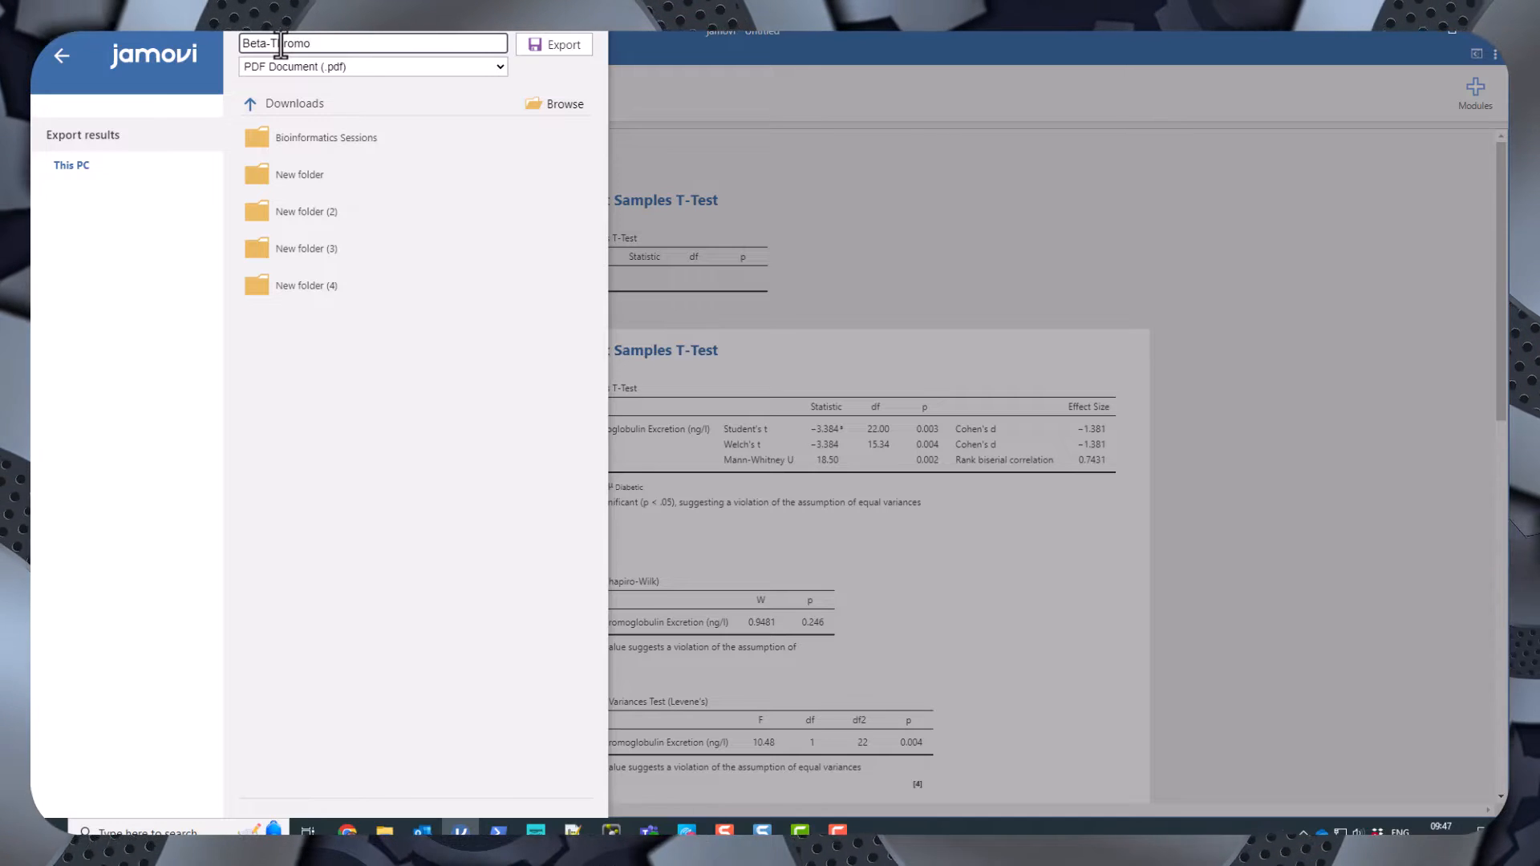
type("-Thromoglubui")
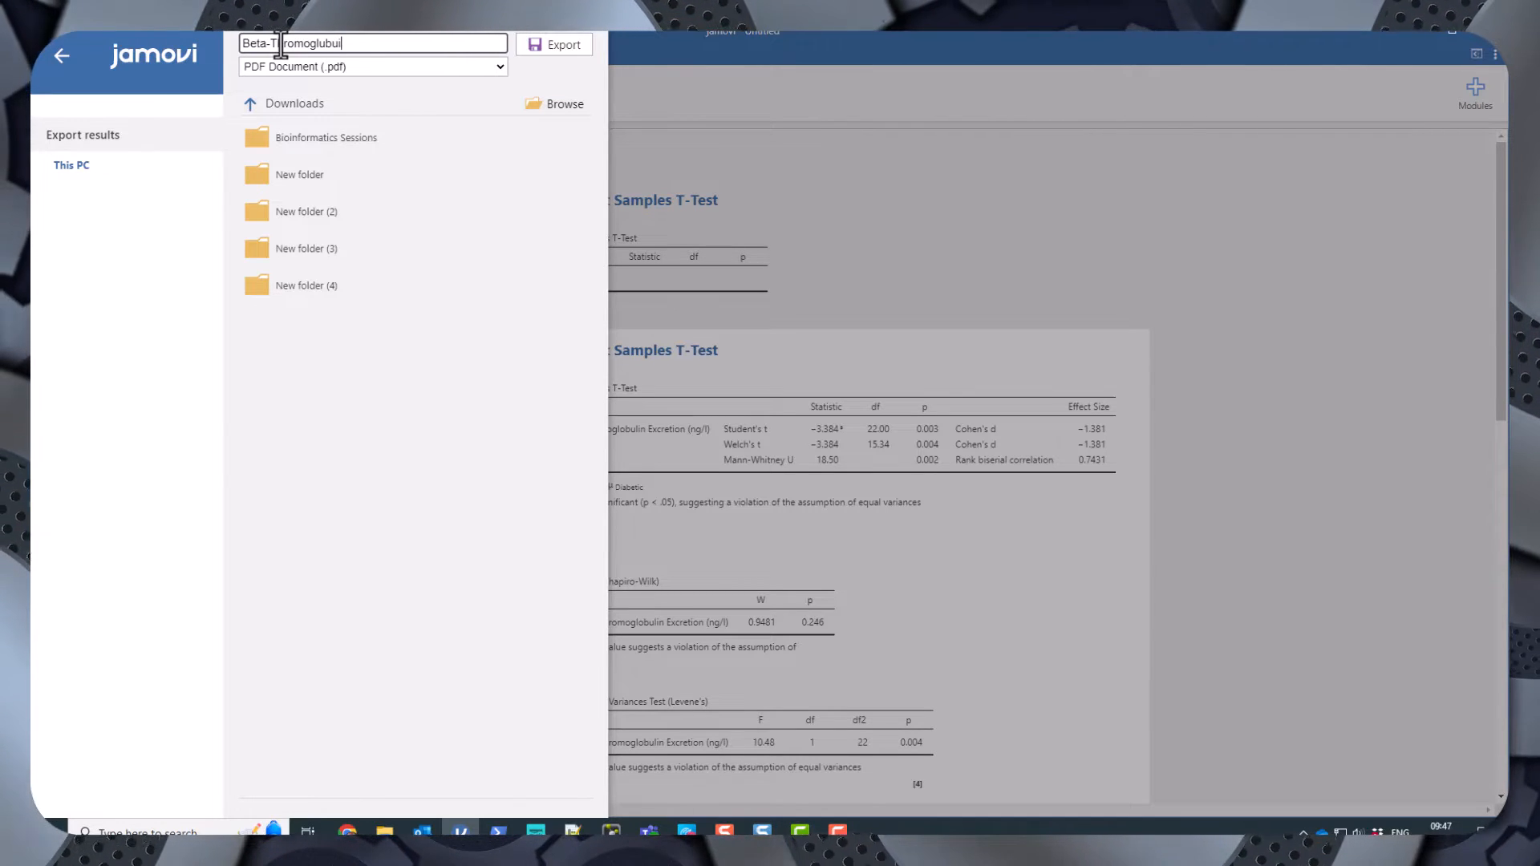
type("in")
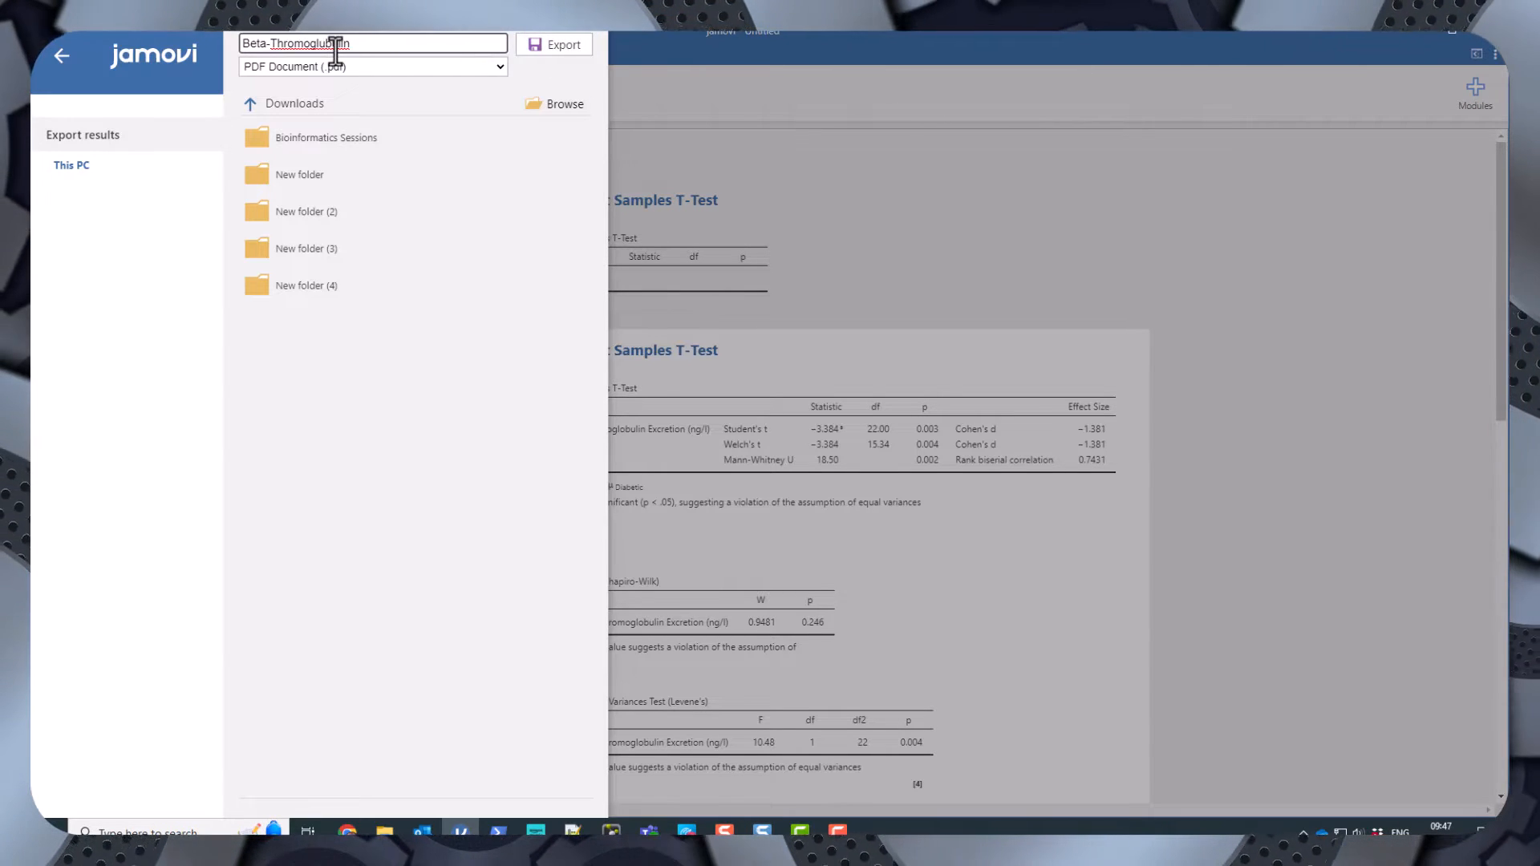
left_click(552, 45)
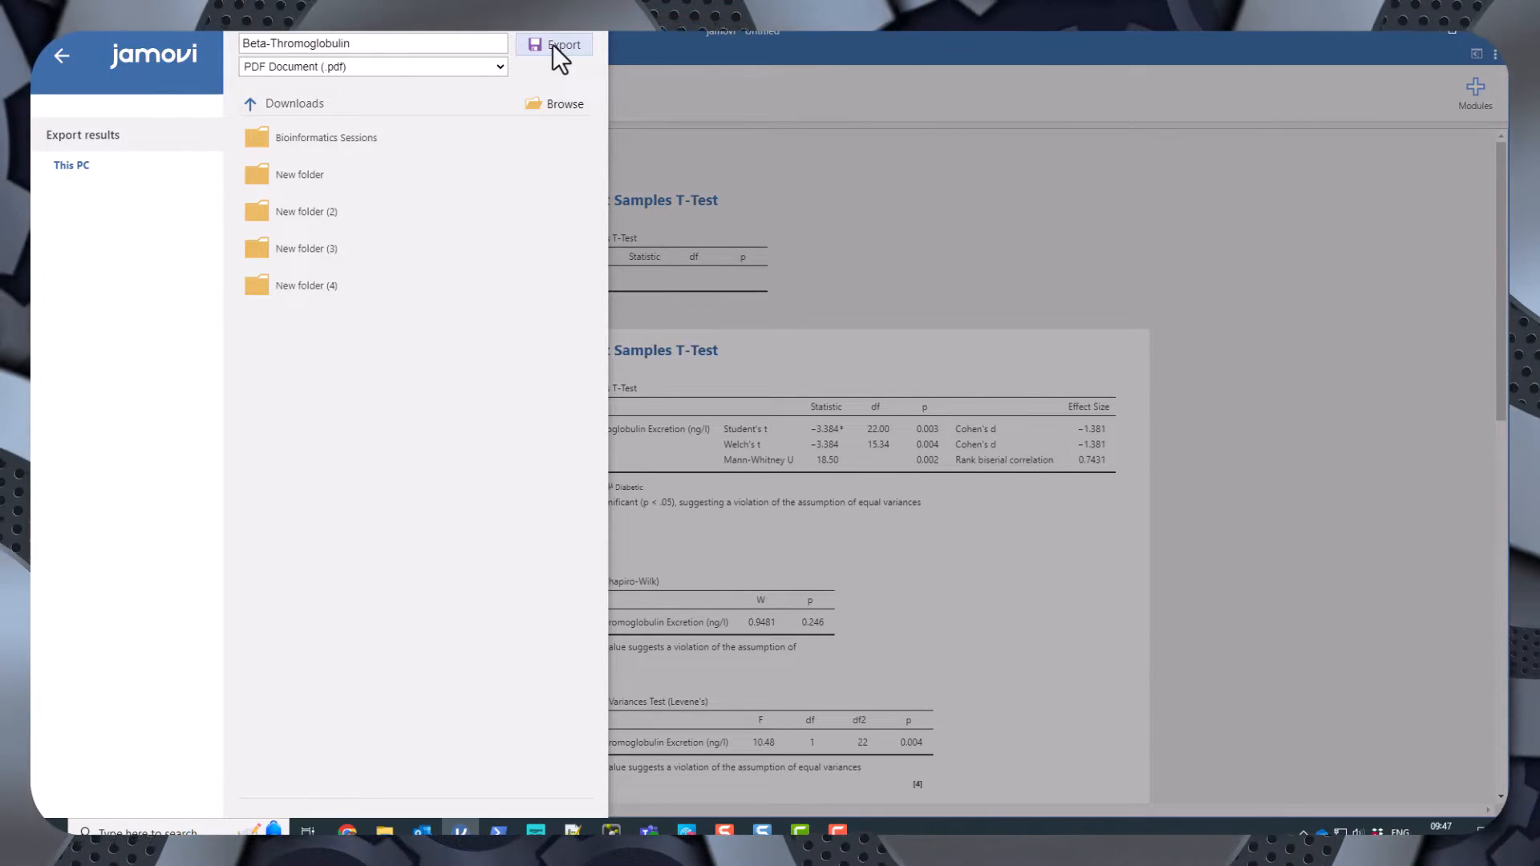
left_click(552, 45)
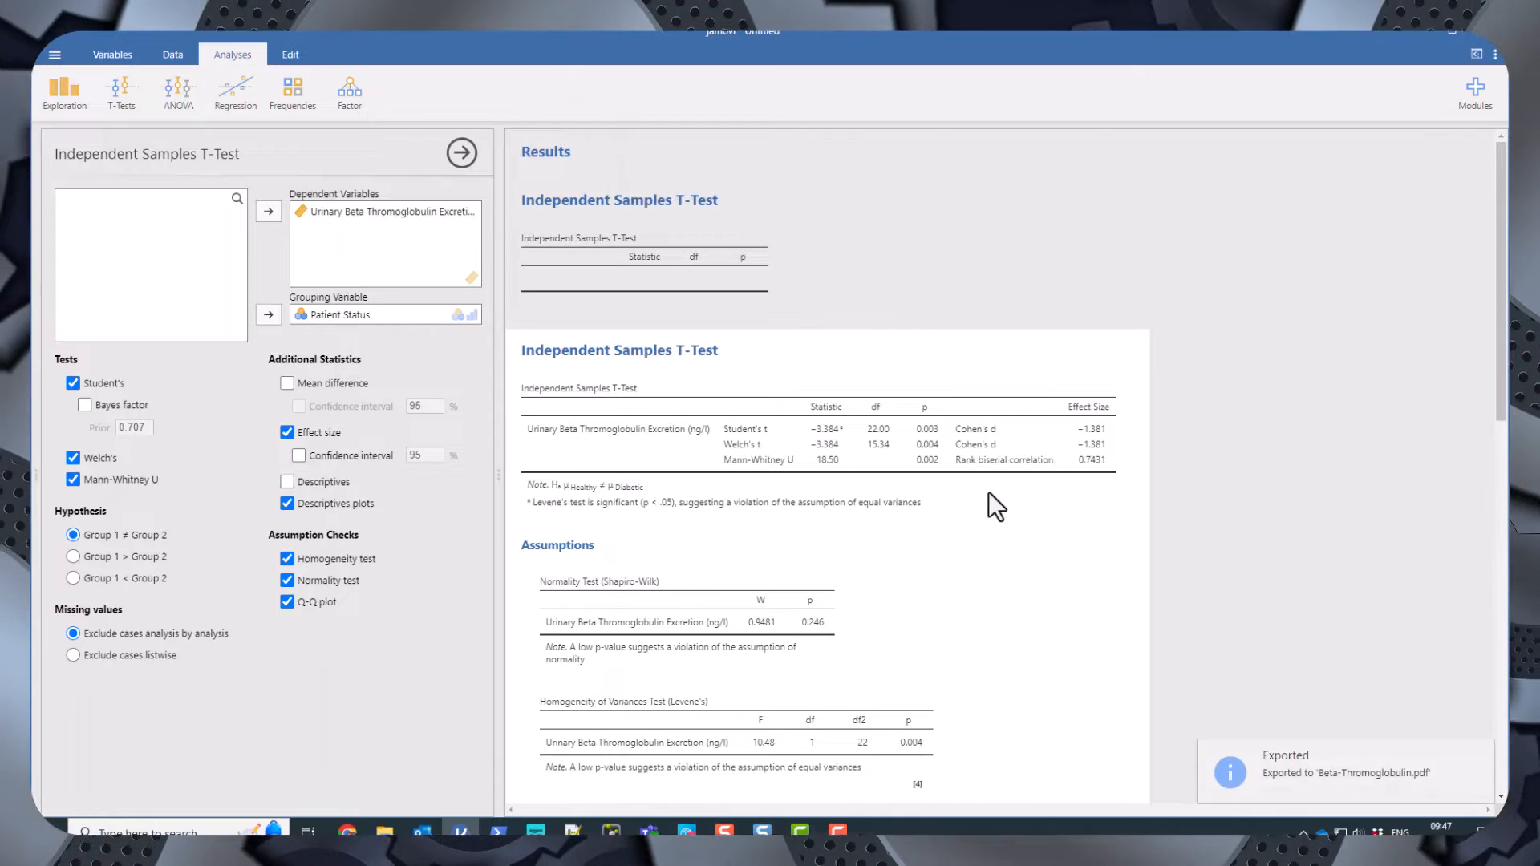
Open the exported Beta-Thromoglobulin.pdf from Downloads, scroll through its pages, and close it.
scroll(954, 483, "down", 3)
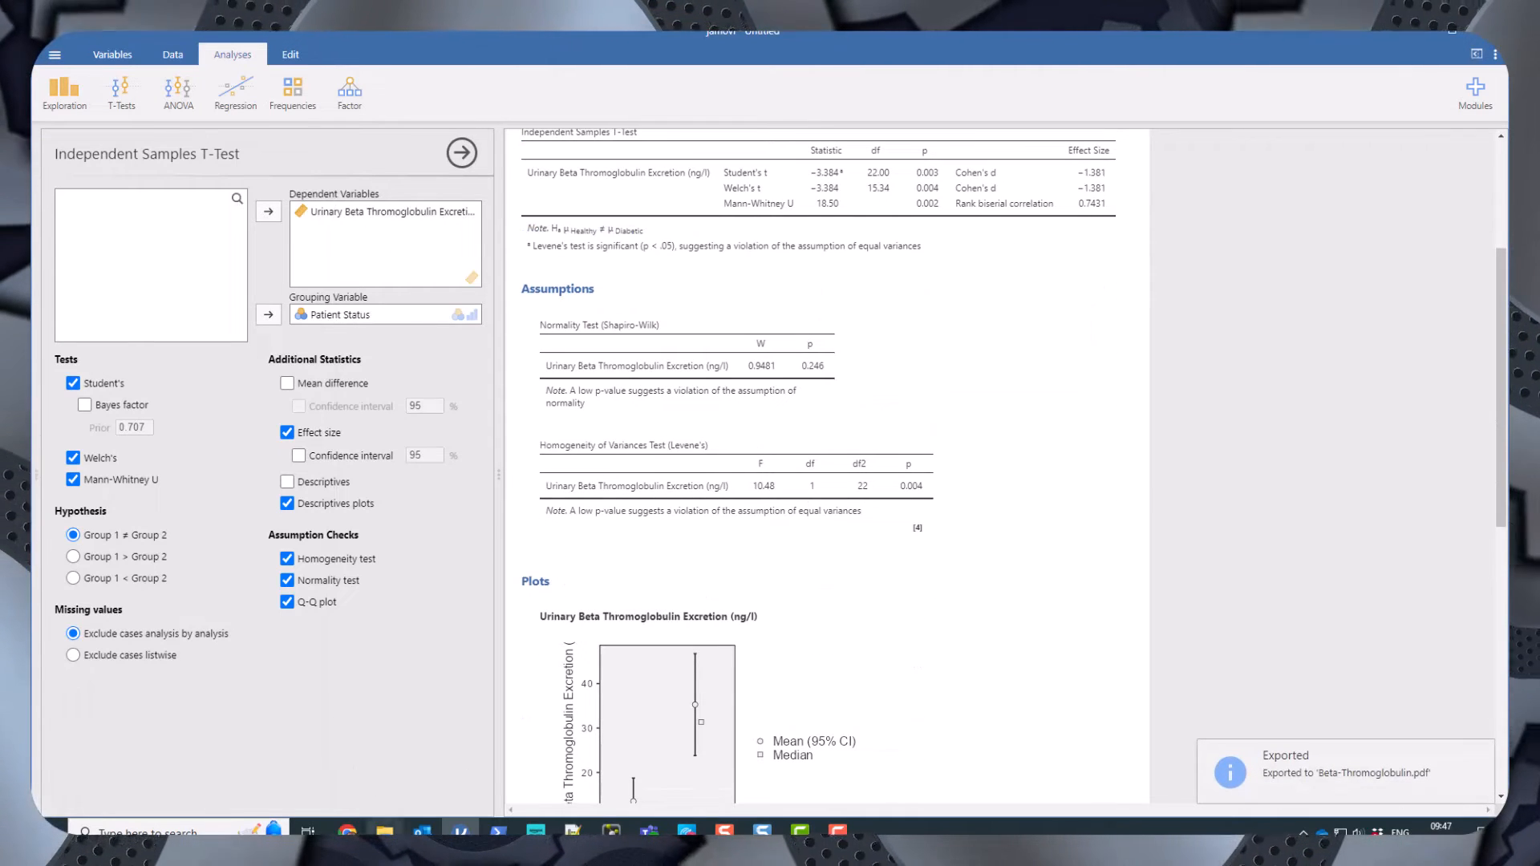
left_click(385, 831)
double_click(865, 236)
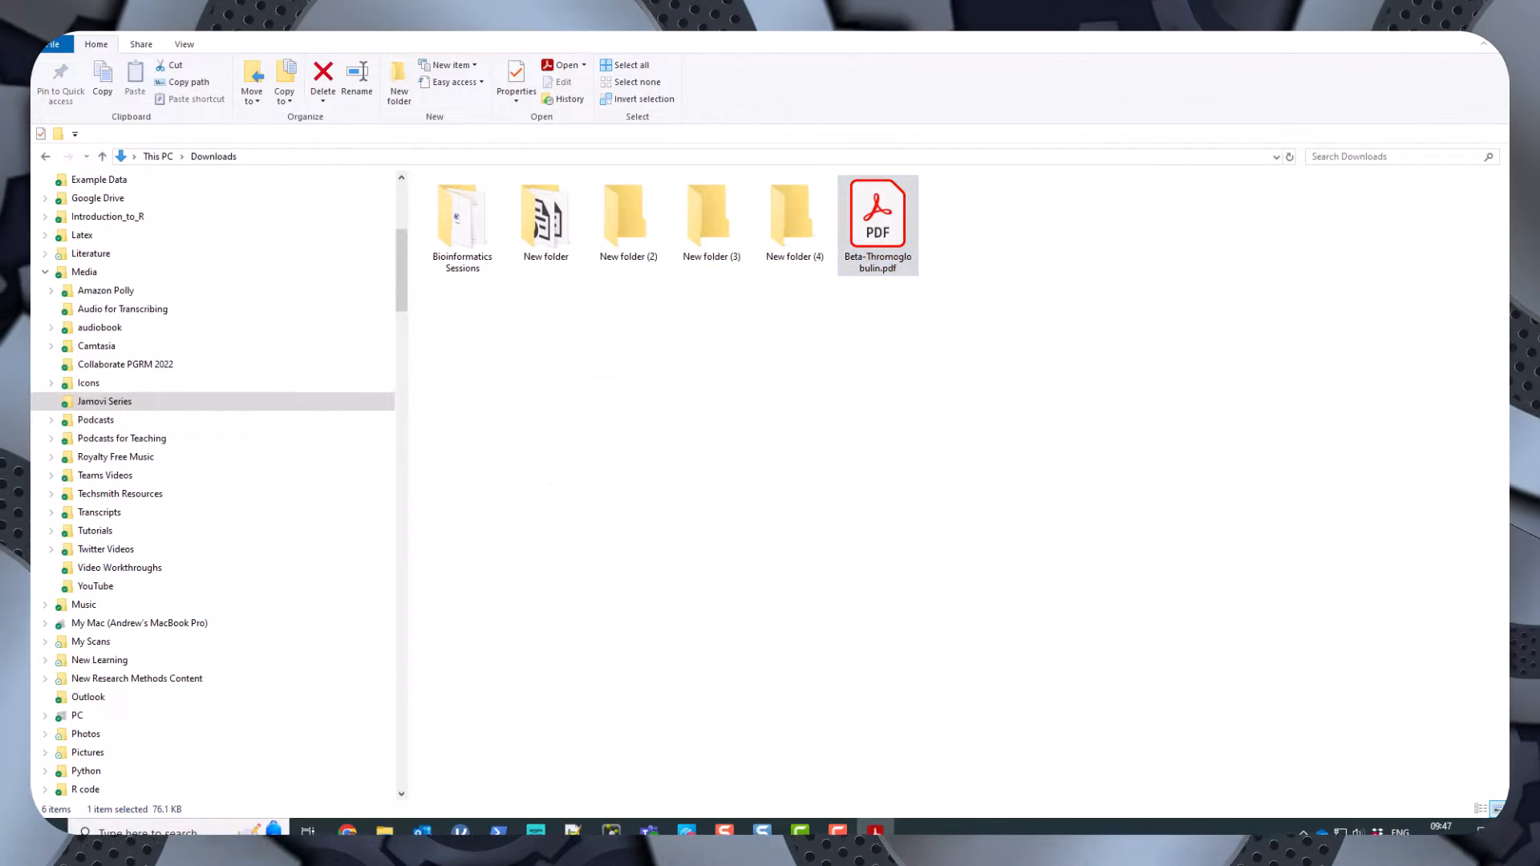
left_click_drag(460, 58, 710, 82)
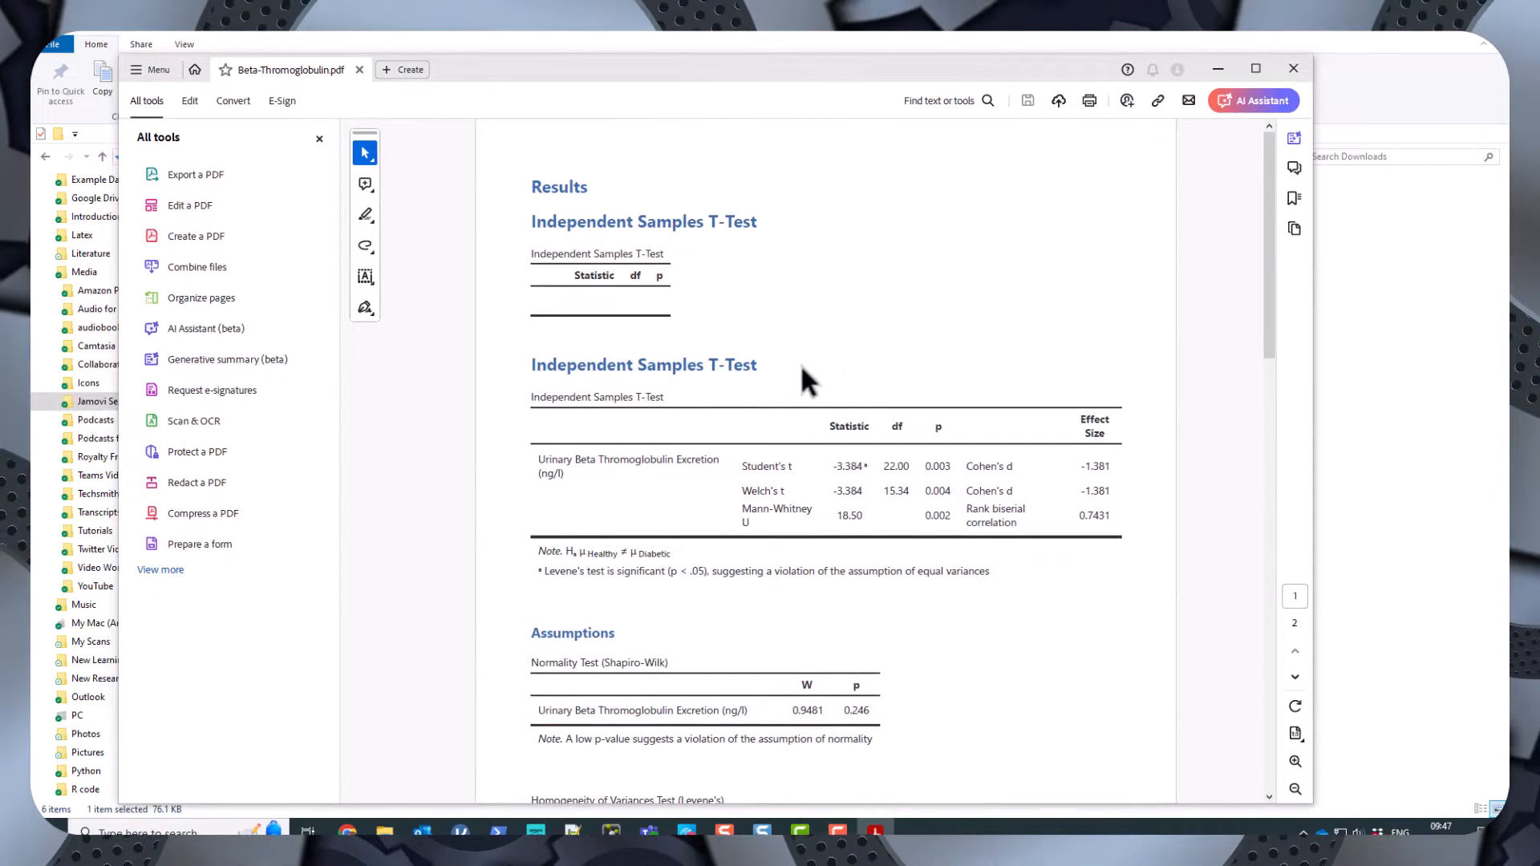
scroll(867, 358, "down", 3)
scroll(867, 358, "down", 10)
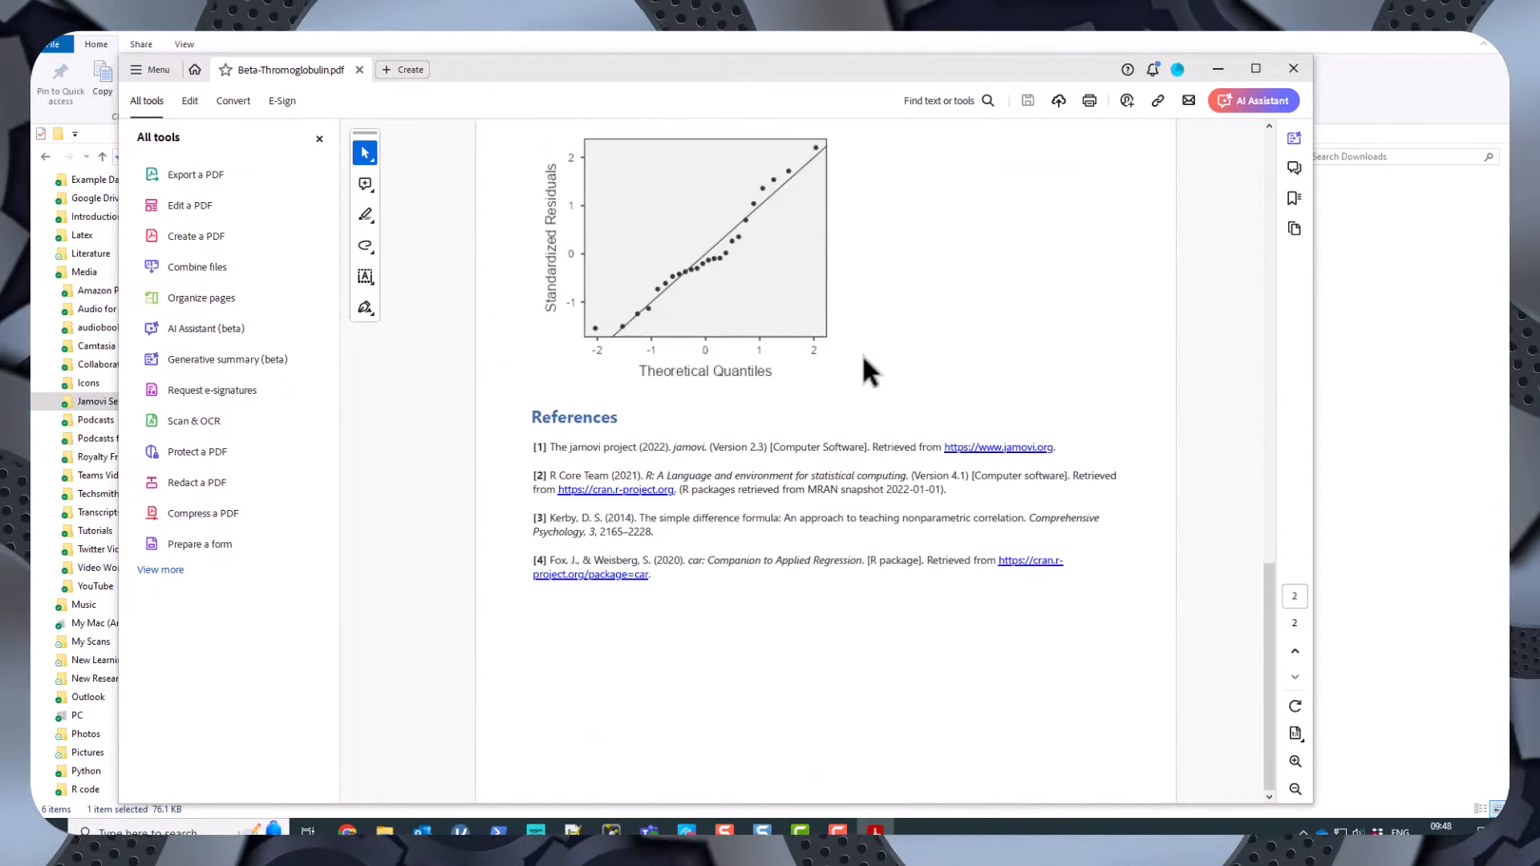
scroll(862, 353, "up", 4)
scroll(860, 350, "up", 10)
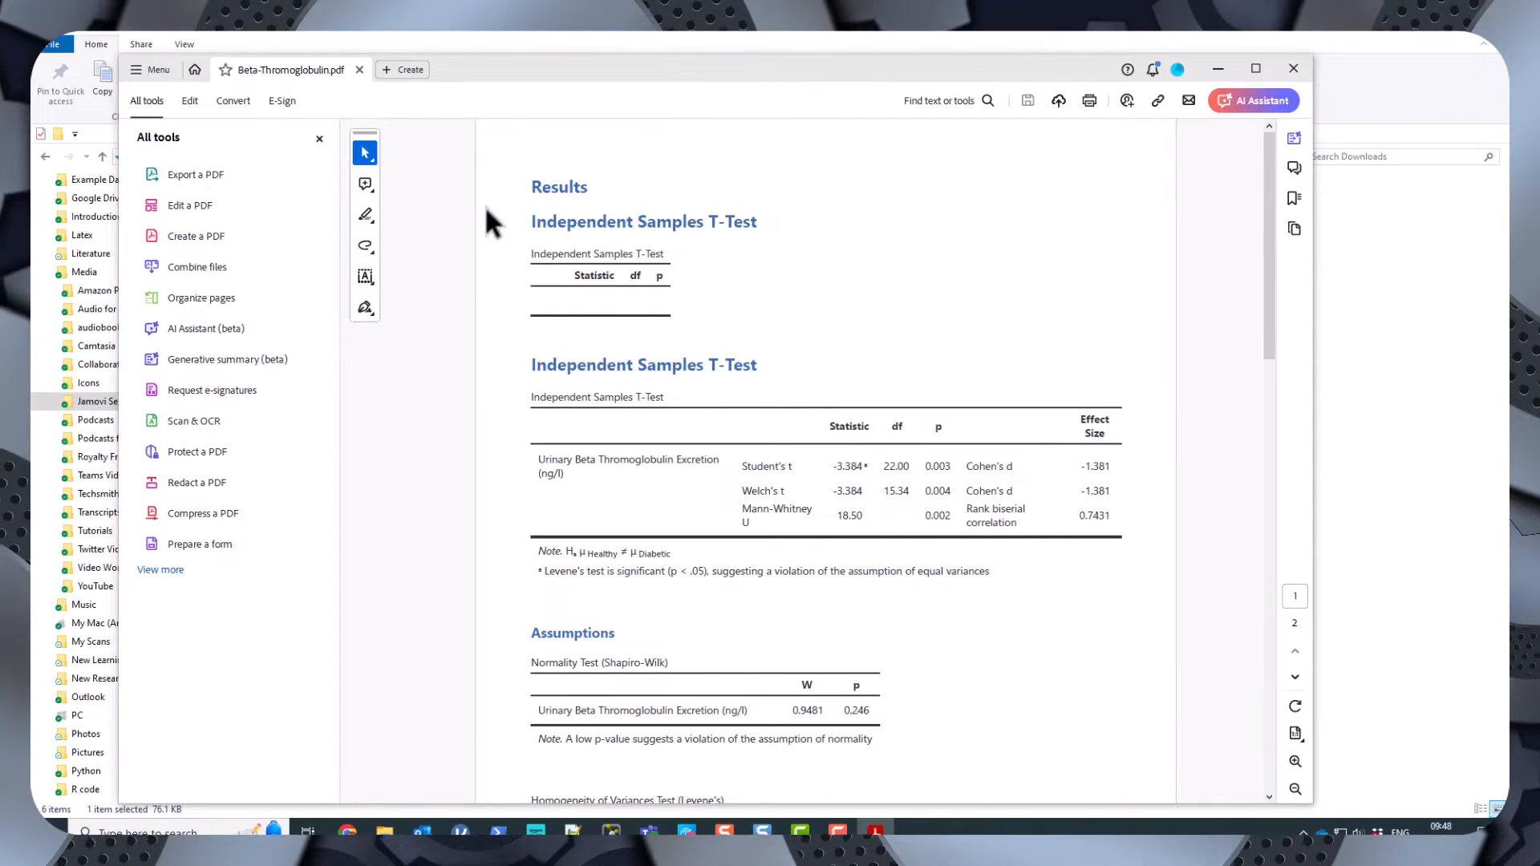
left_click(1218, 69)
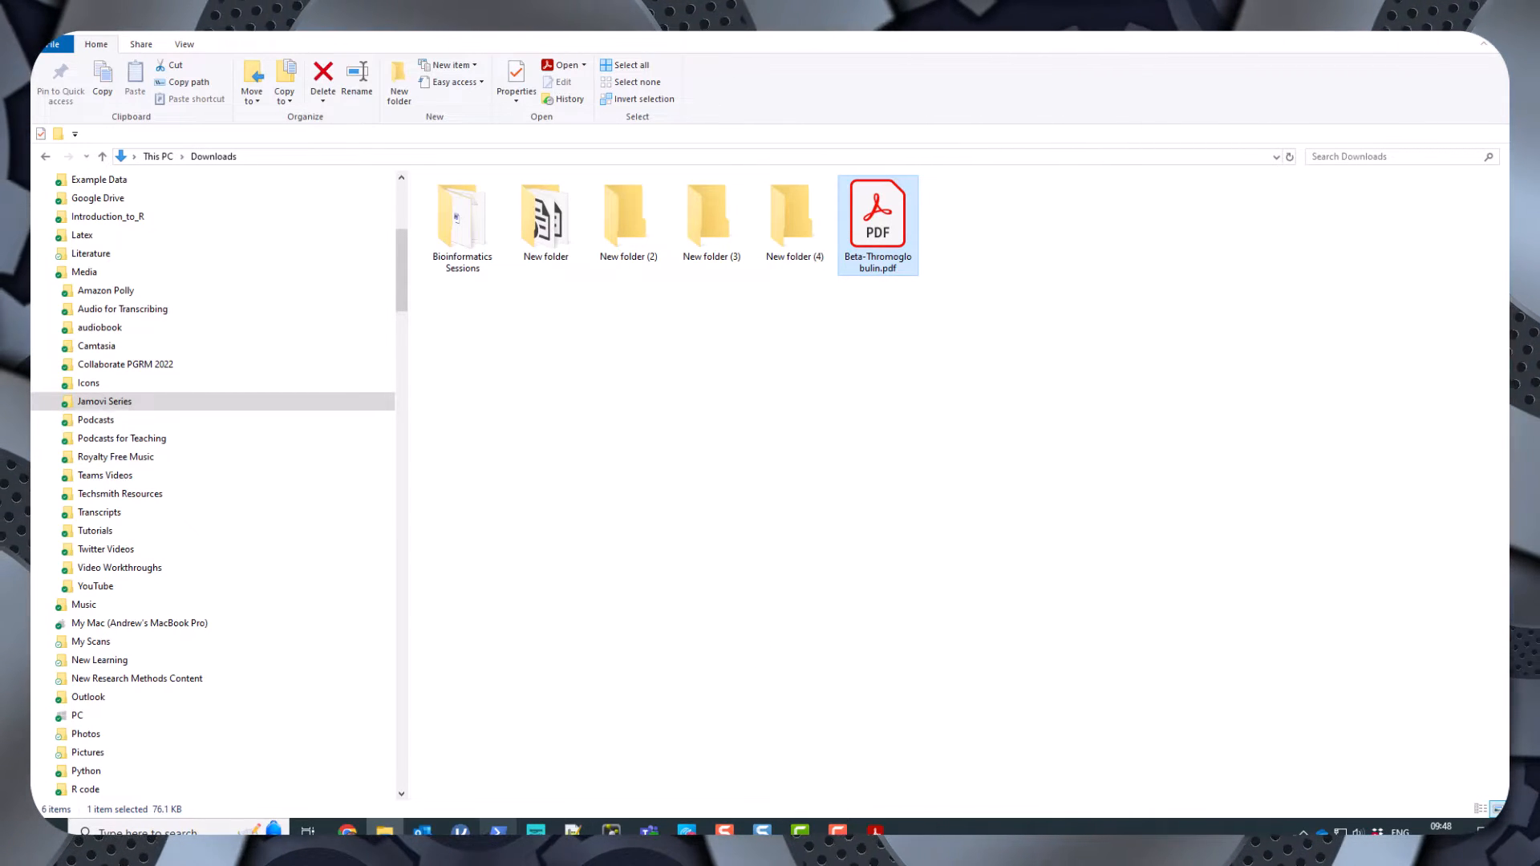
Export only the t-test analysis as a PDF document named Analysis.
left_click(459, 830)
scroll(724, 416, "up", 3)
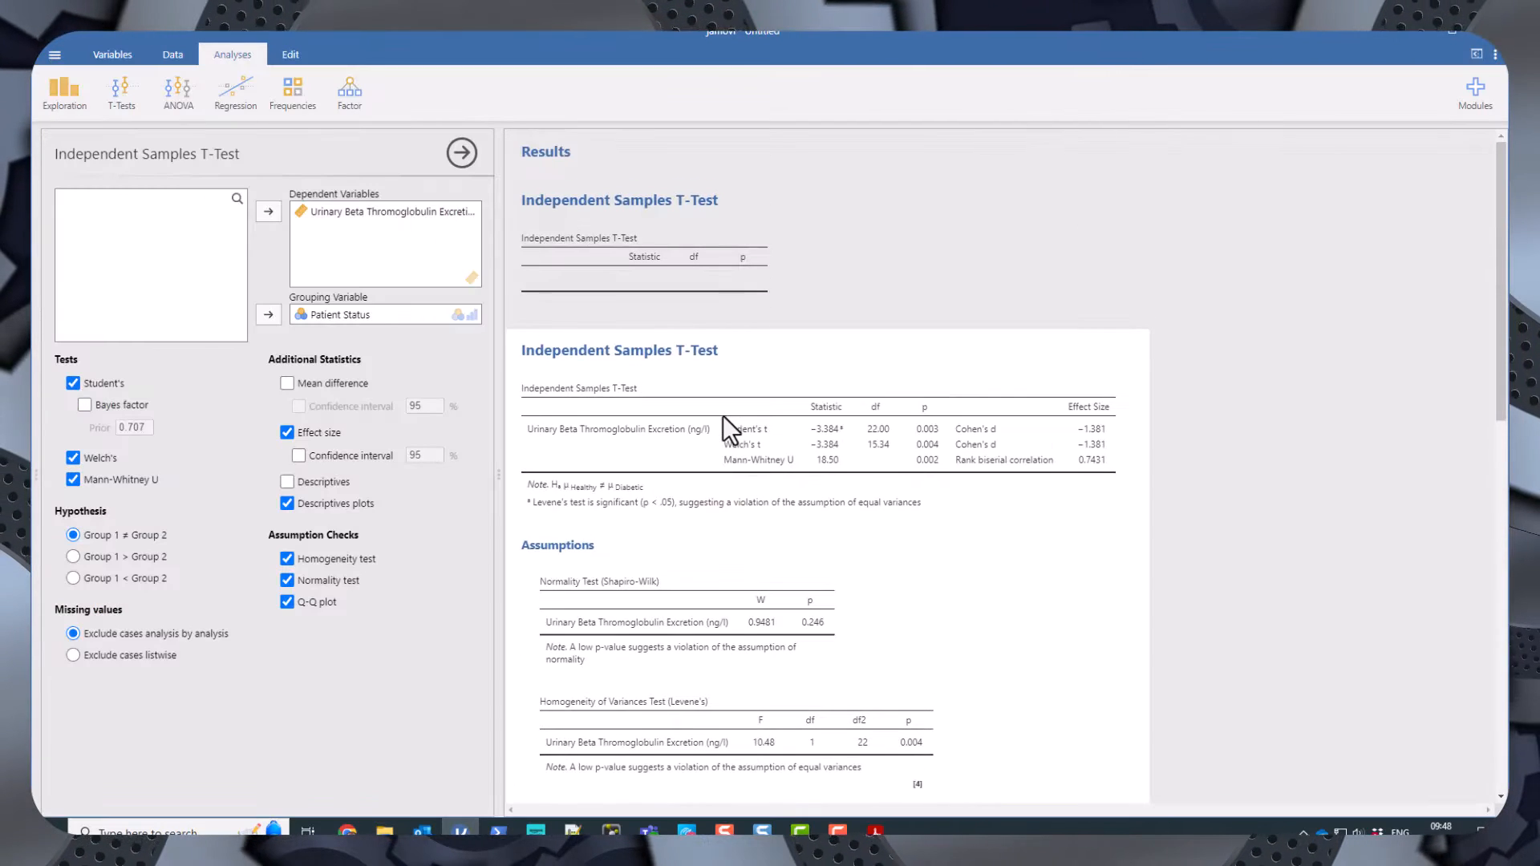
right_click(618, 446)
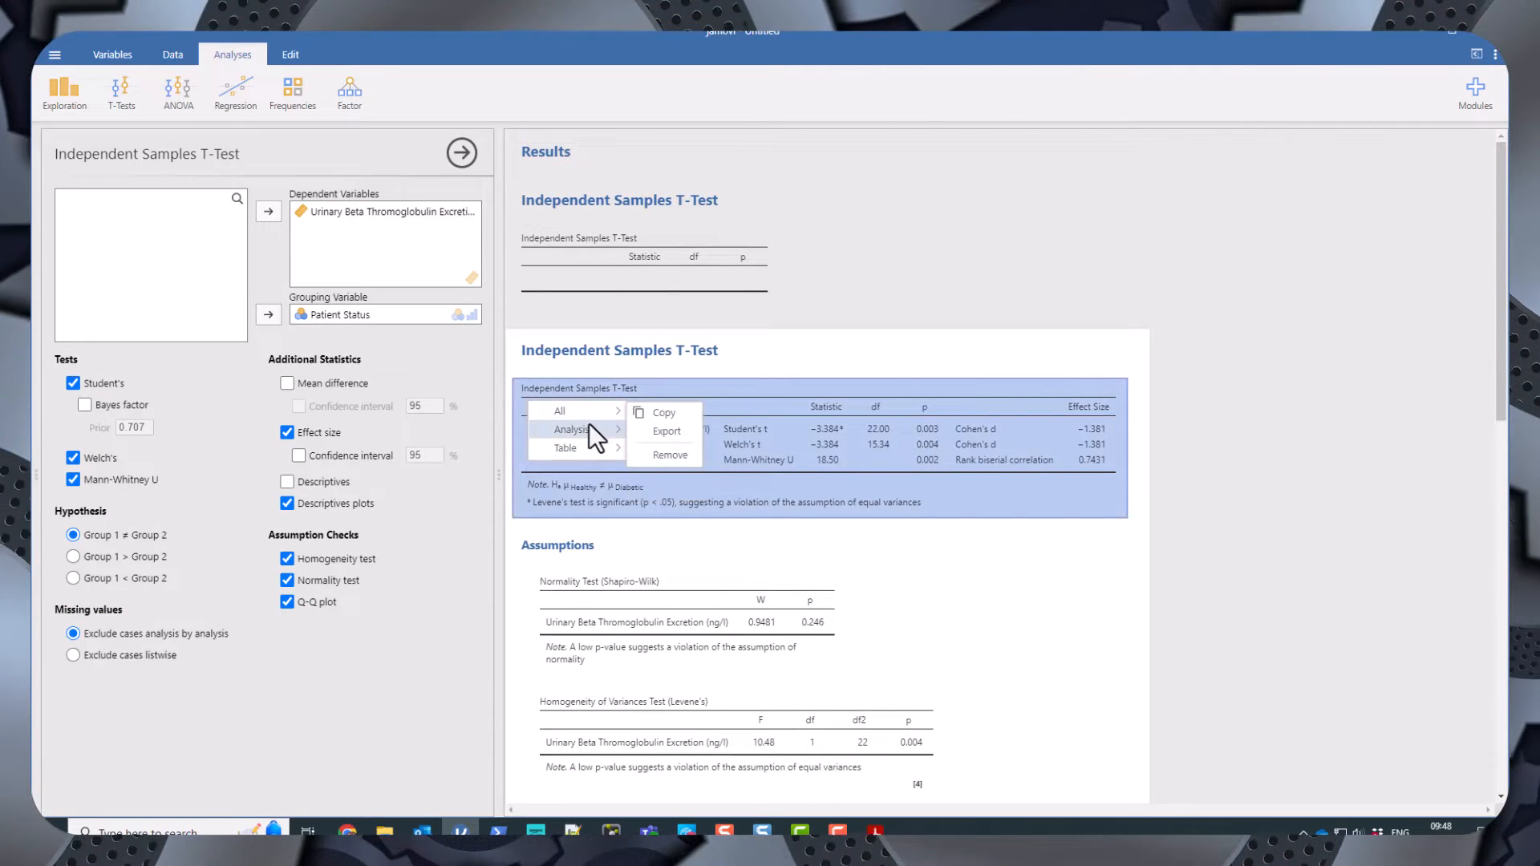
mouse_move(588, 411)
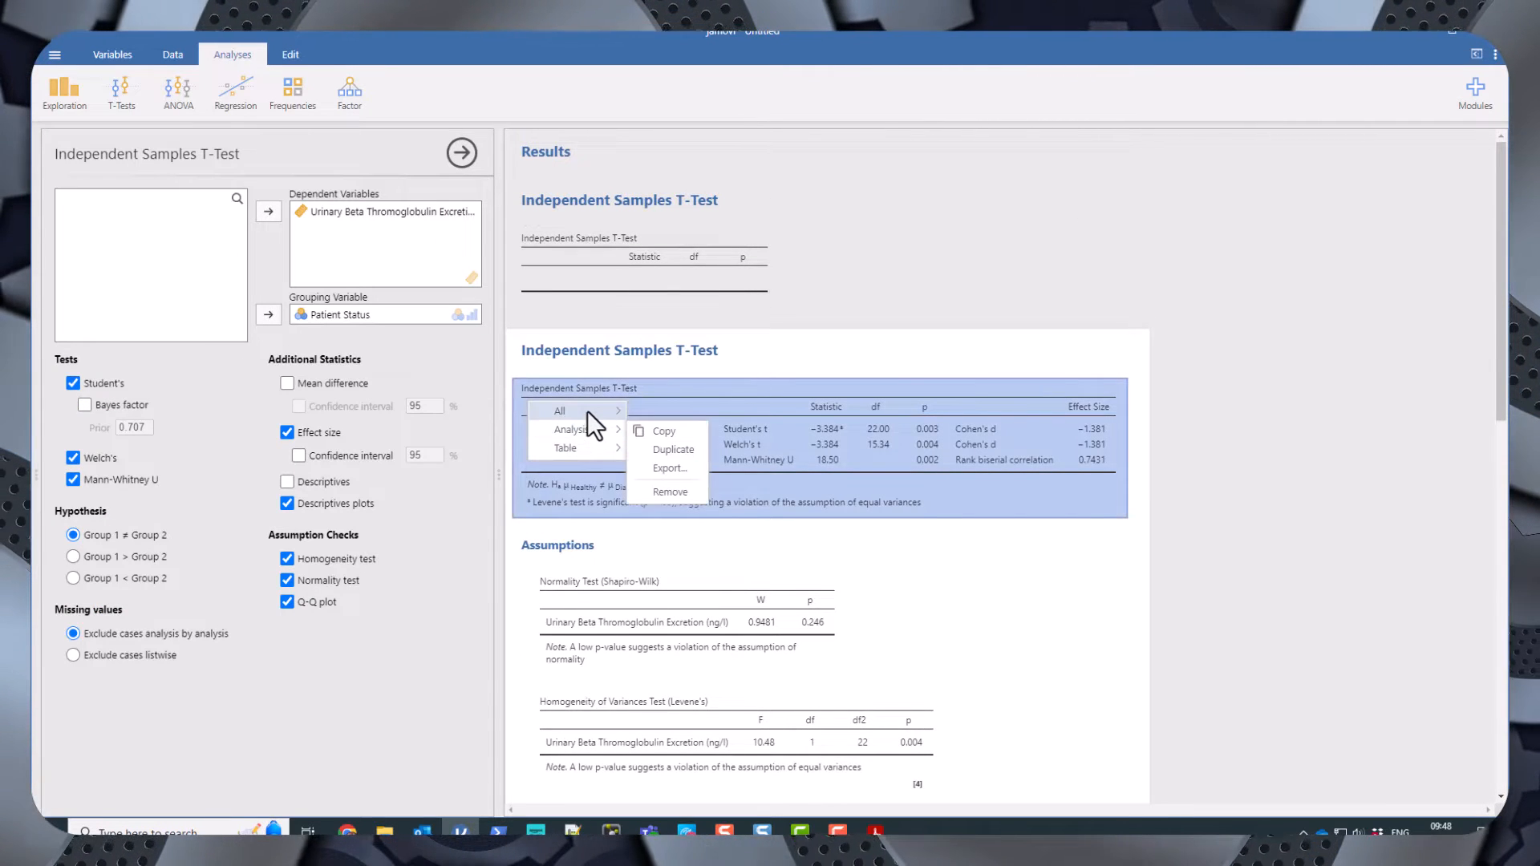
left_click(679, 470)
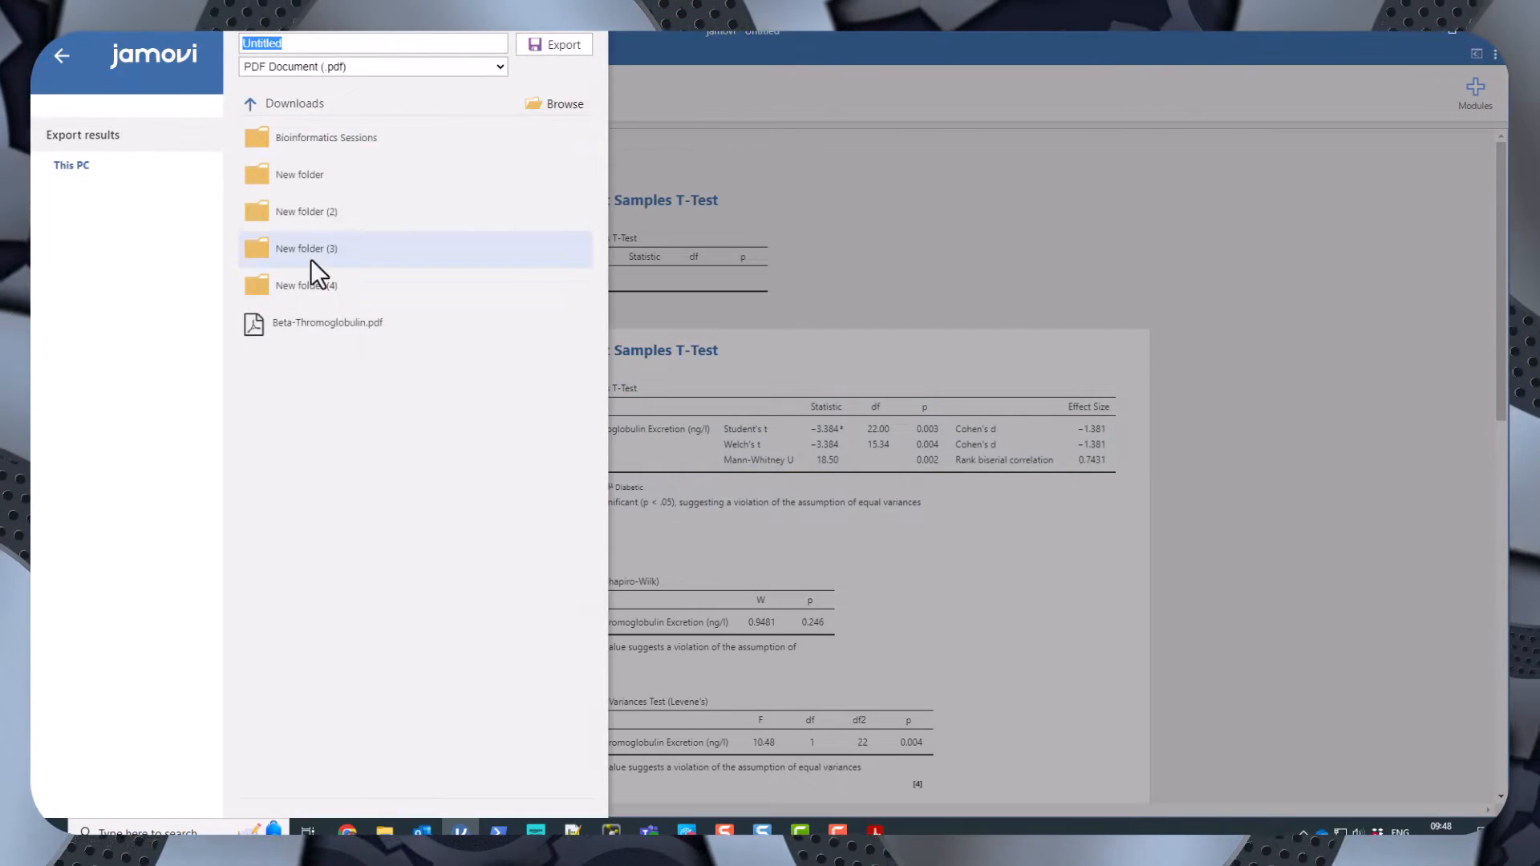
left_click(297, 44)
key("ctrl+a")
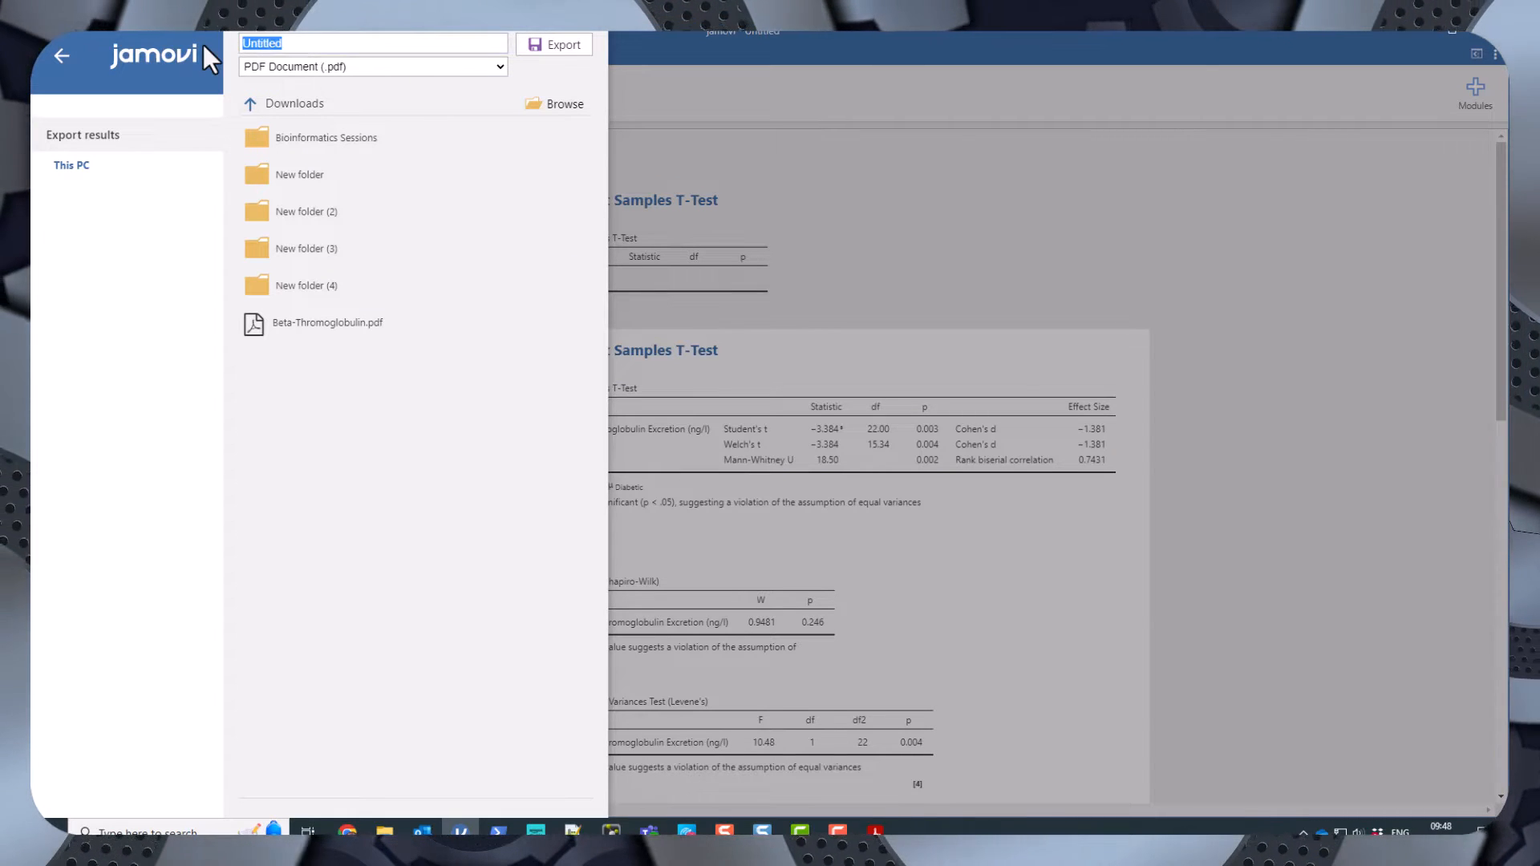
type("Analsysi")
key("BackSpace")
key("BackSpace")
key("BackSpace")
key("BackSpace")
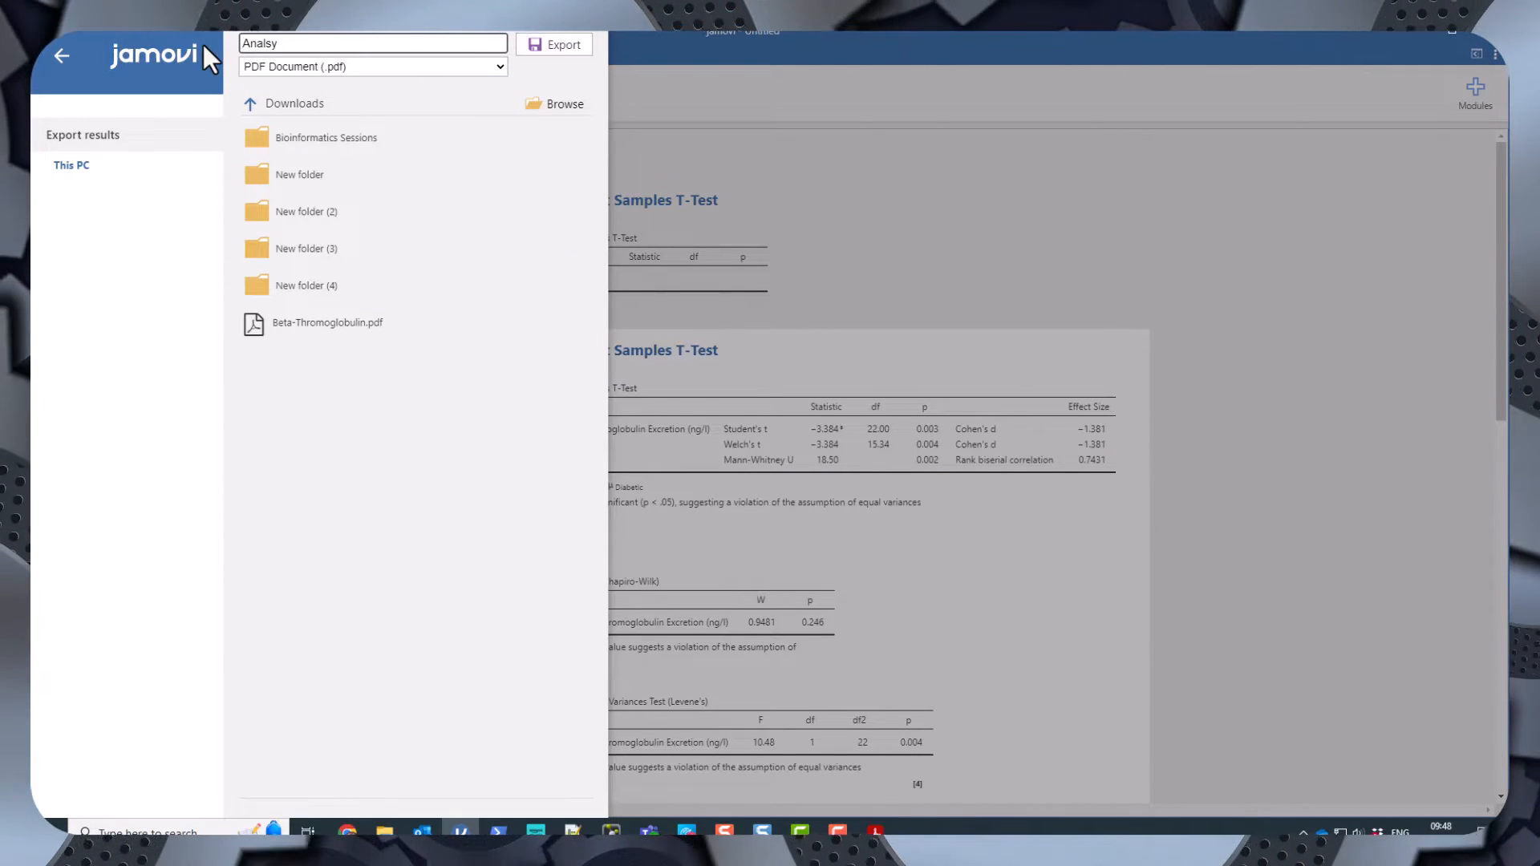
type("ysis")
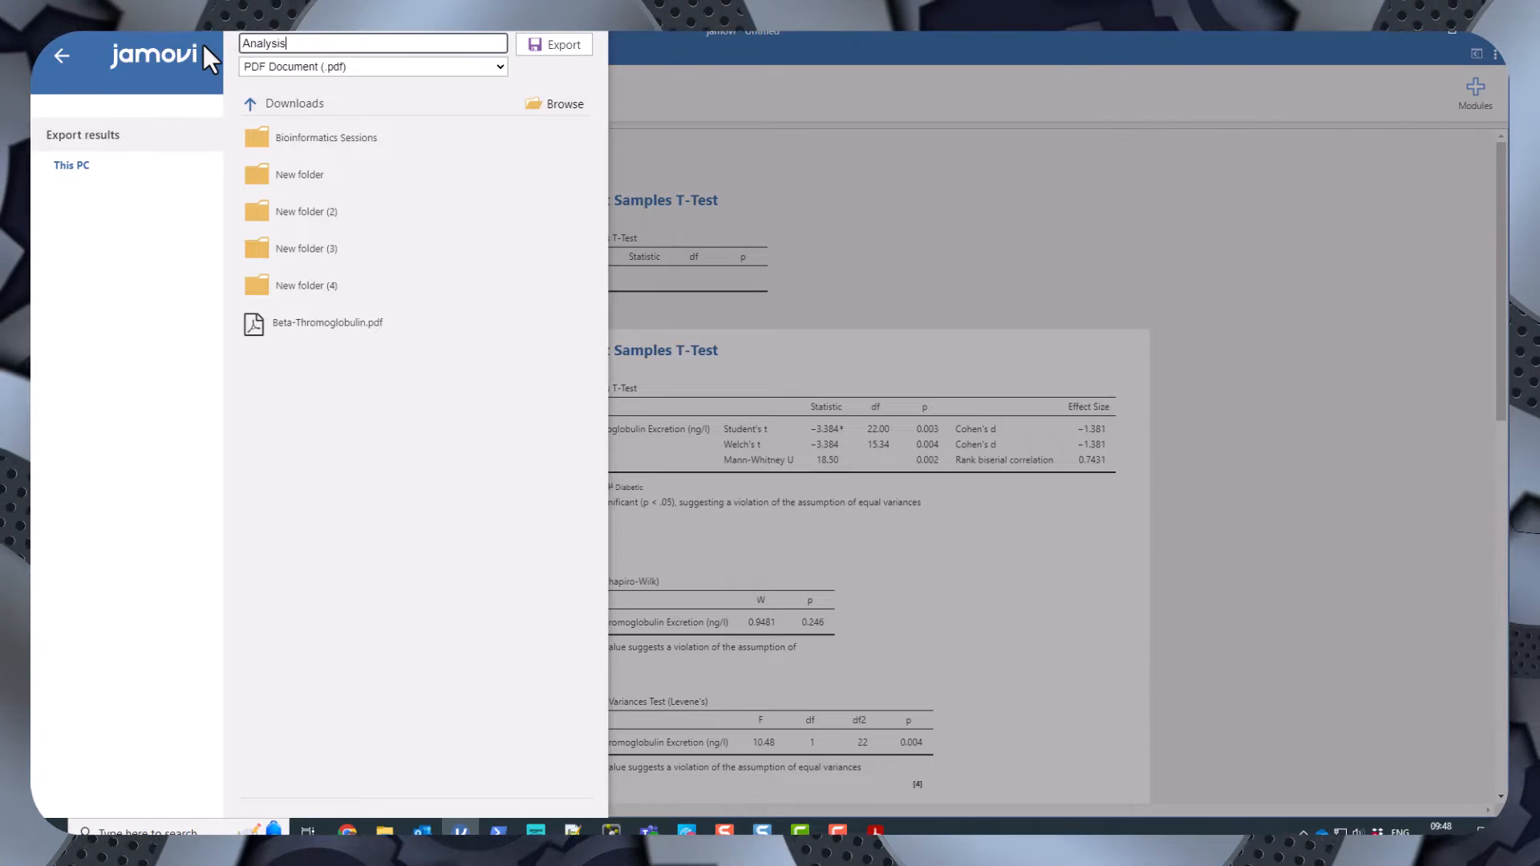
left_click(566, 43)
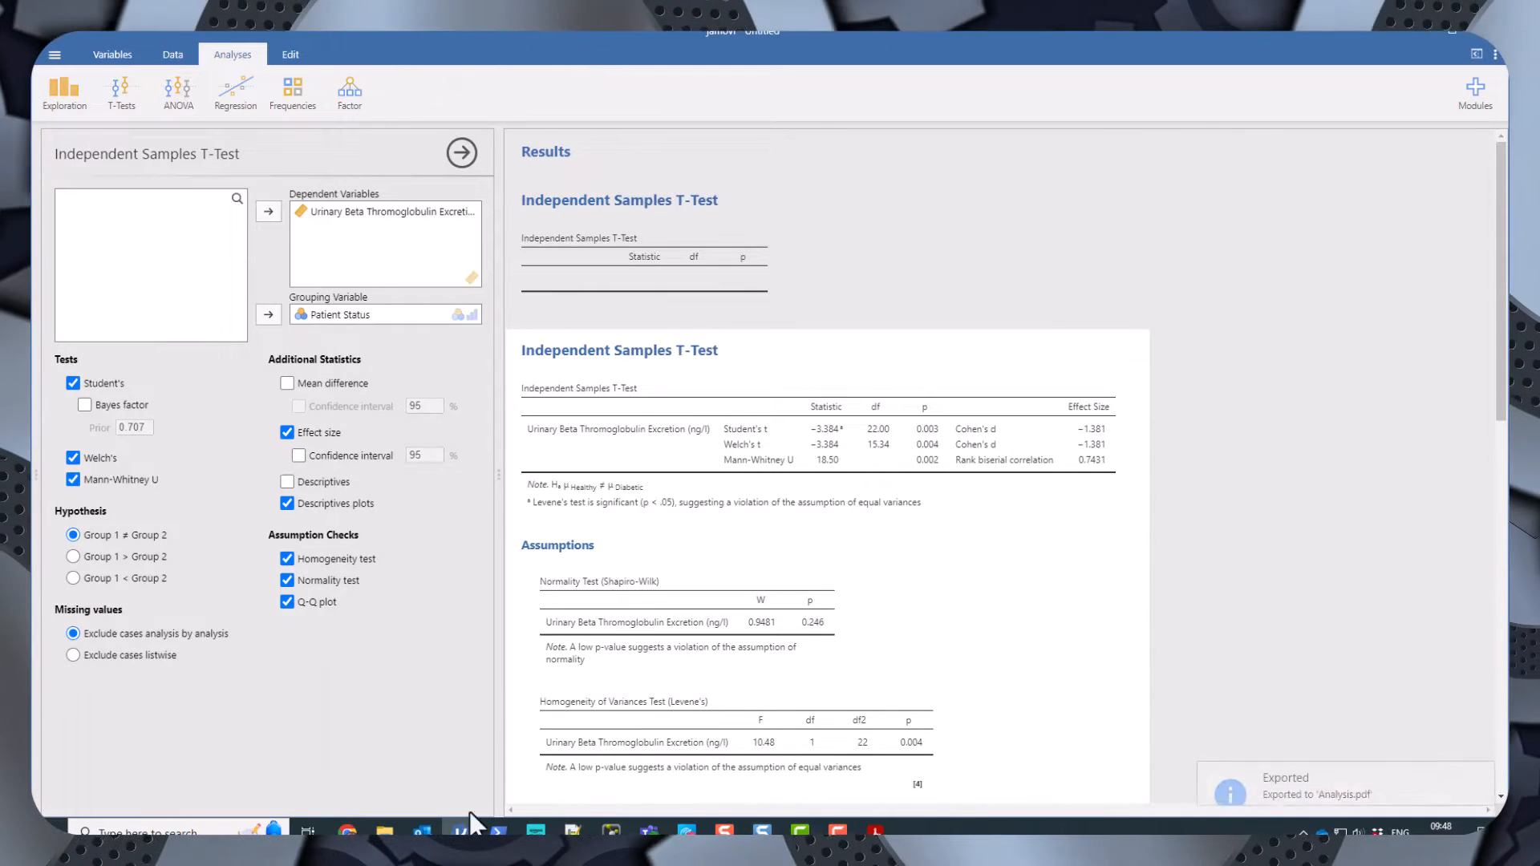
Open Analysis.pdf from Downloads and scroll through its contents.
left_click(387, 831)
left_click(959, 228)
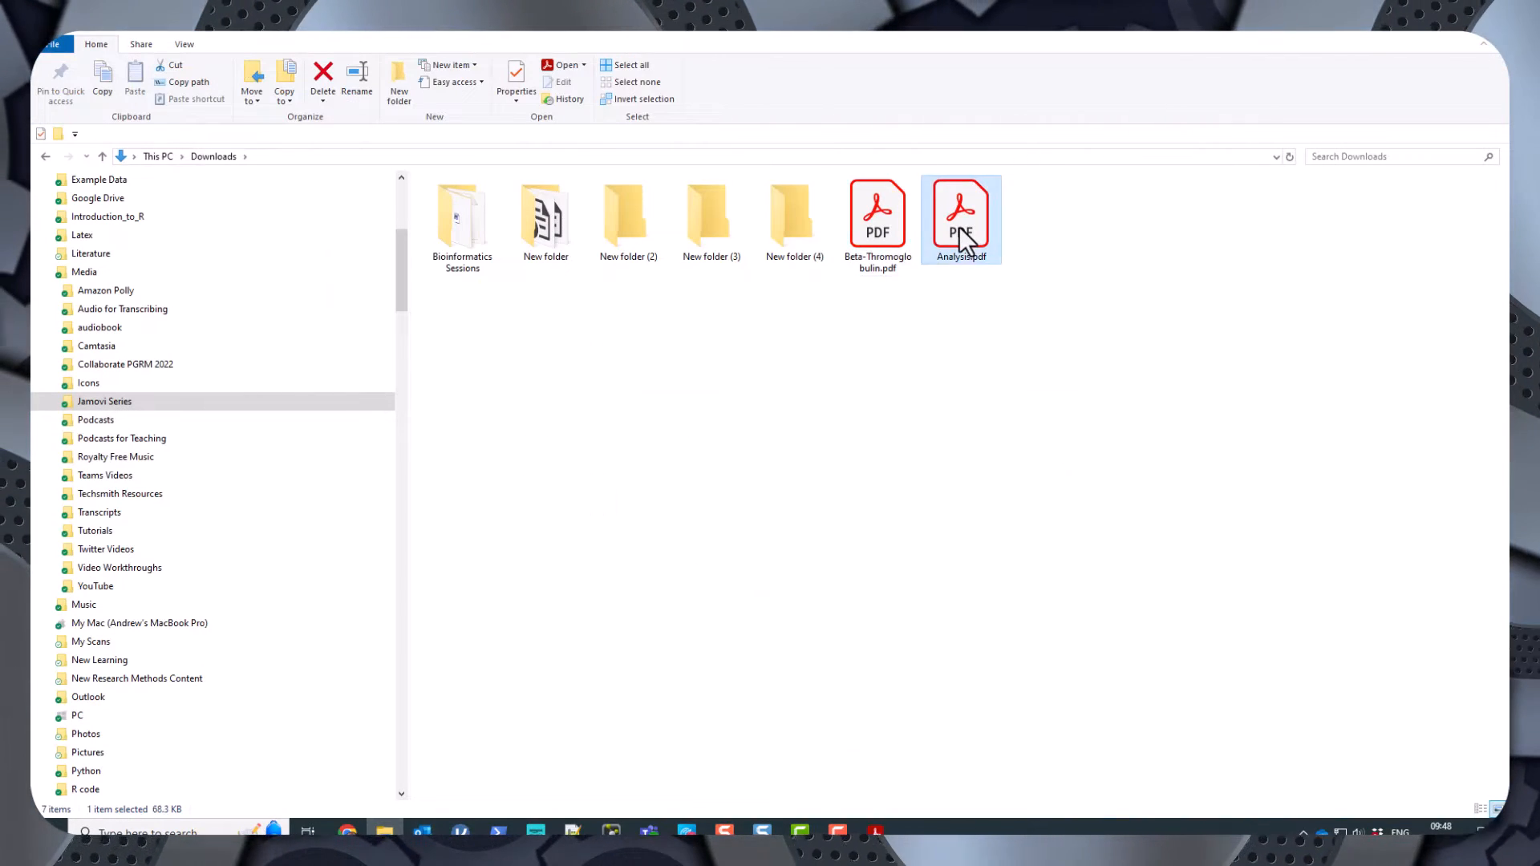
double_click(959, 228)
scroll(1026, 387, "down", 10)
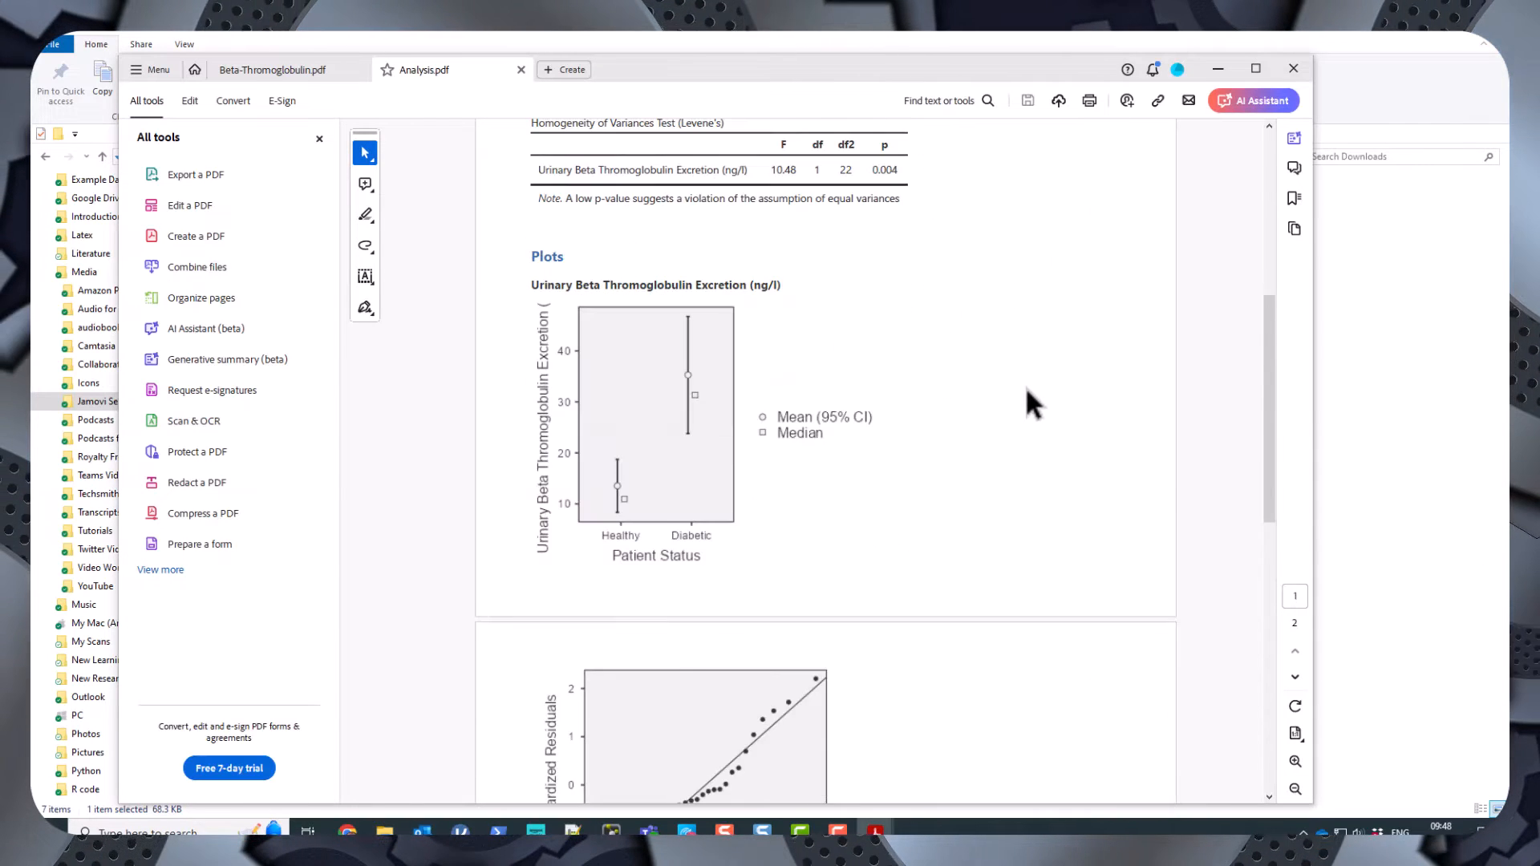
scroll(1025, 389, "up", 10)
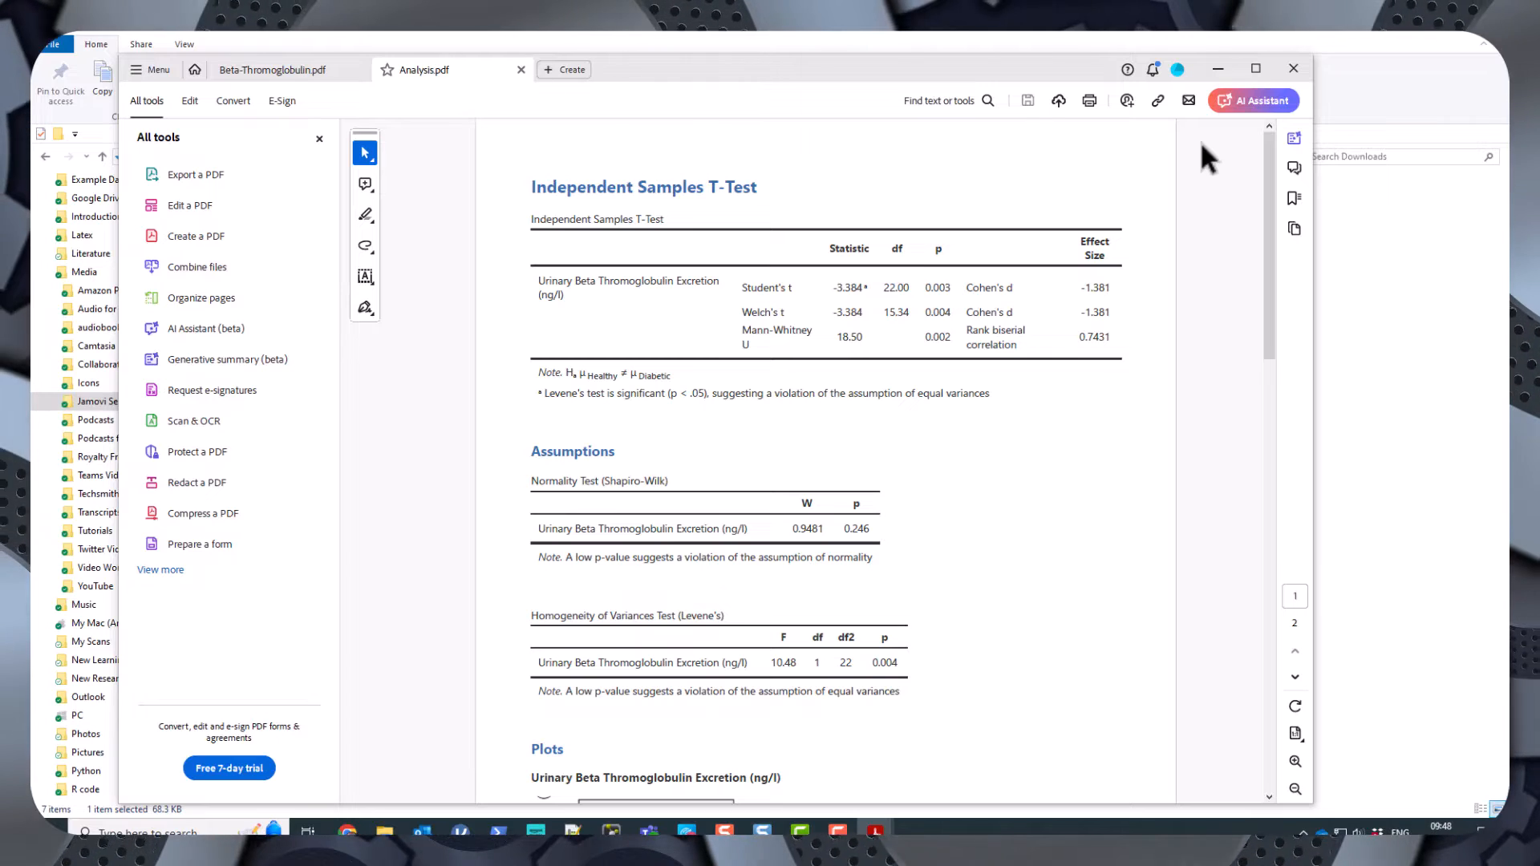
Reopen Beta-Thromoglobulin.pdf and Analysis.pdf from Downloads and compare their contents.
left_click(1441, 285)
double_click(890, 239)
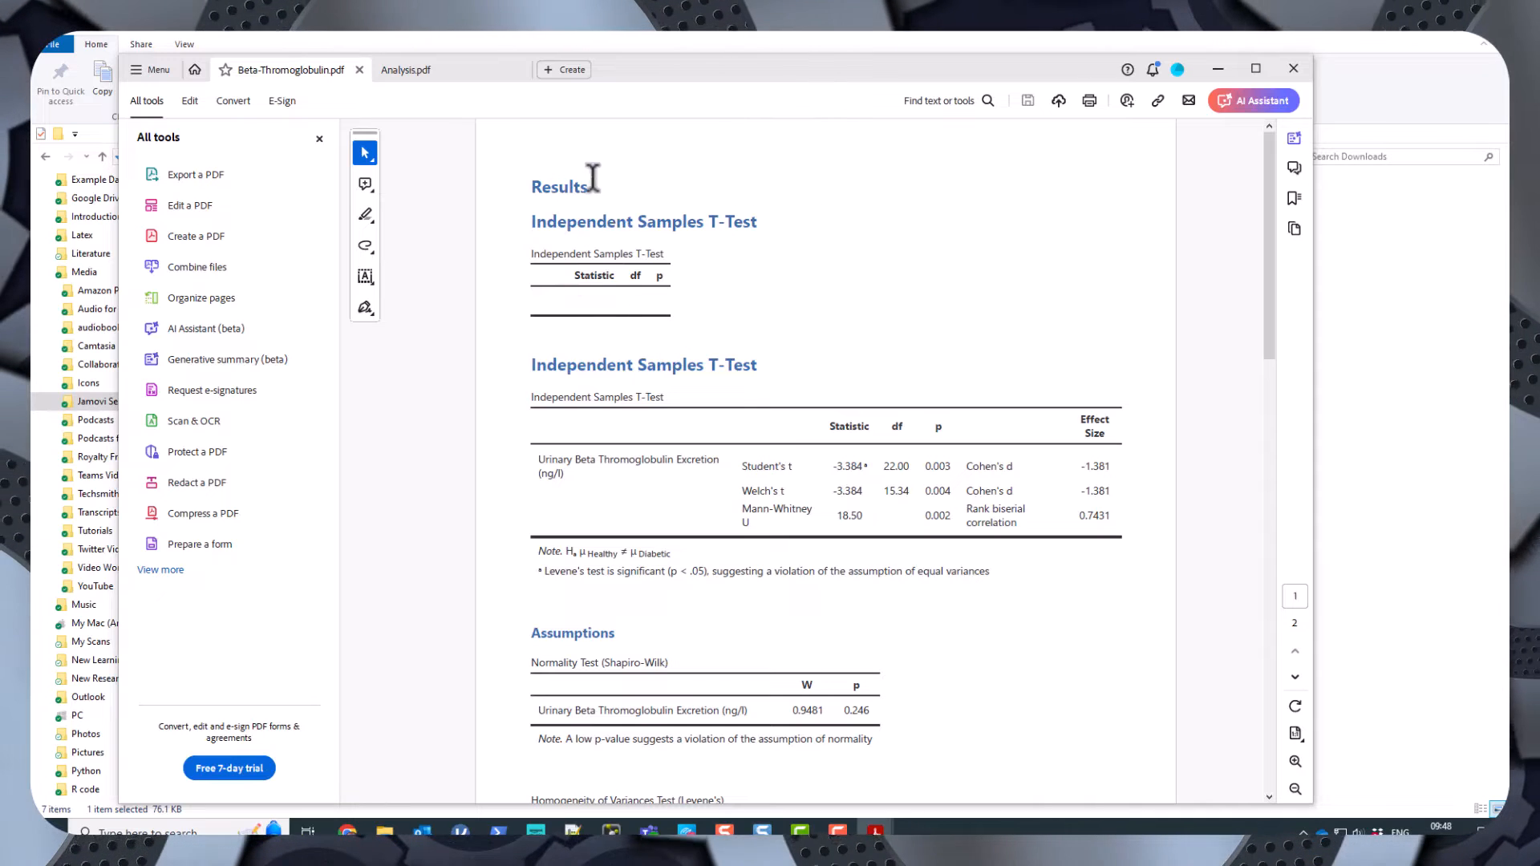
left_click(1213, 68)
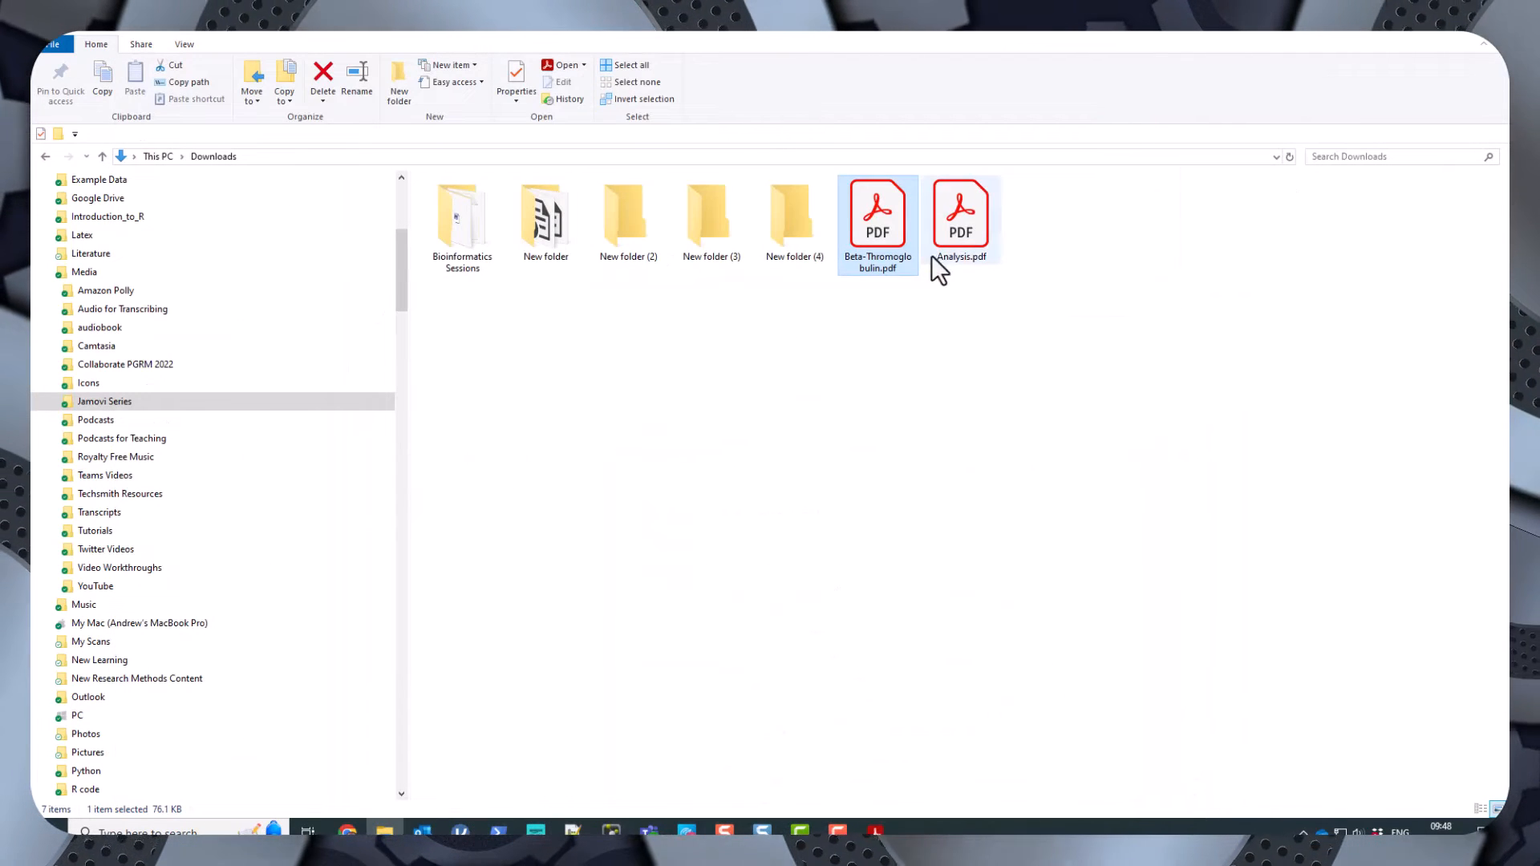
double_click(974, 229)
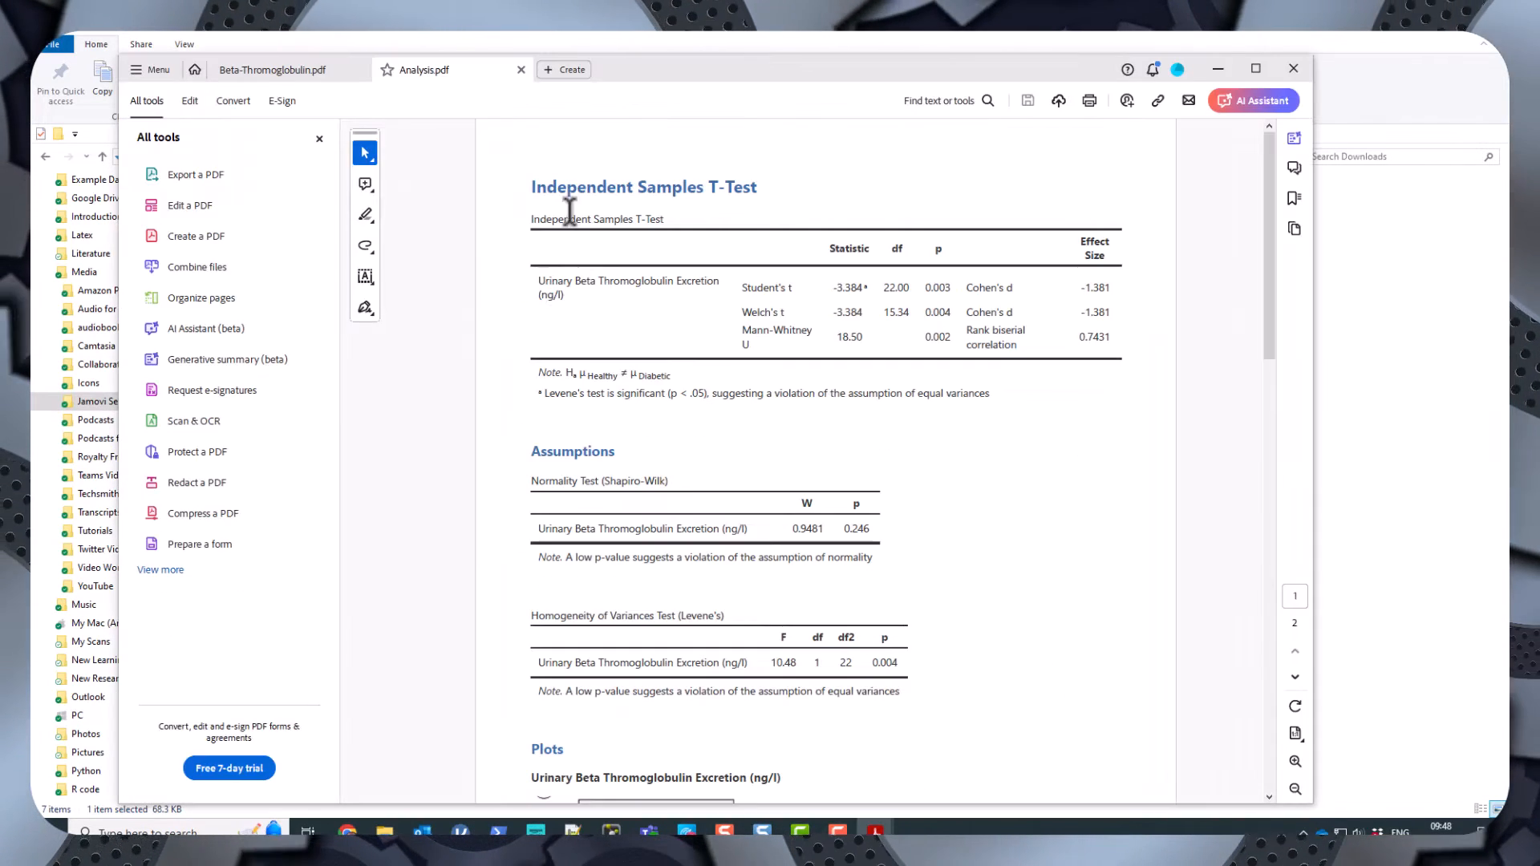
scroll(839, 423, "down", 10)
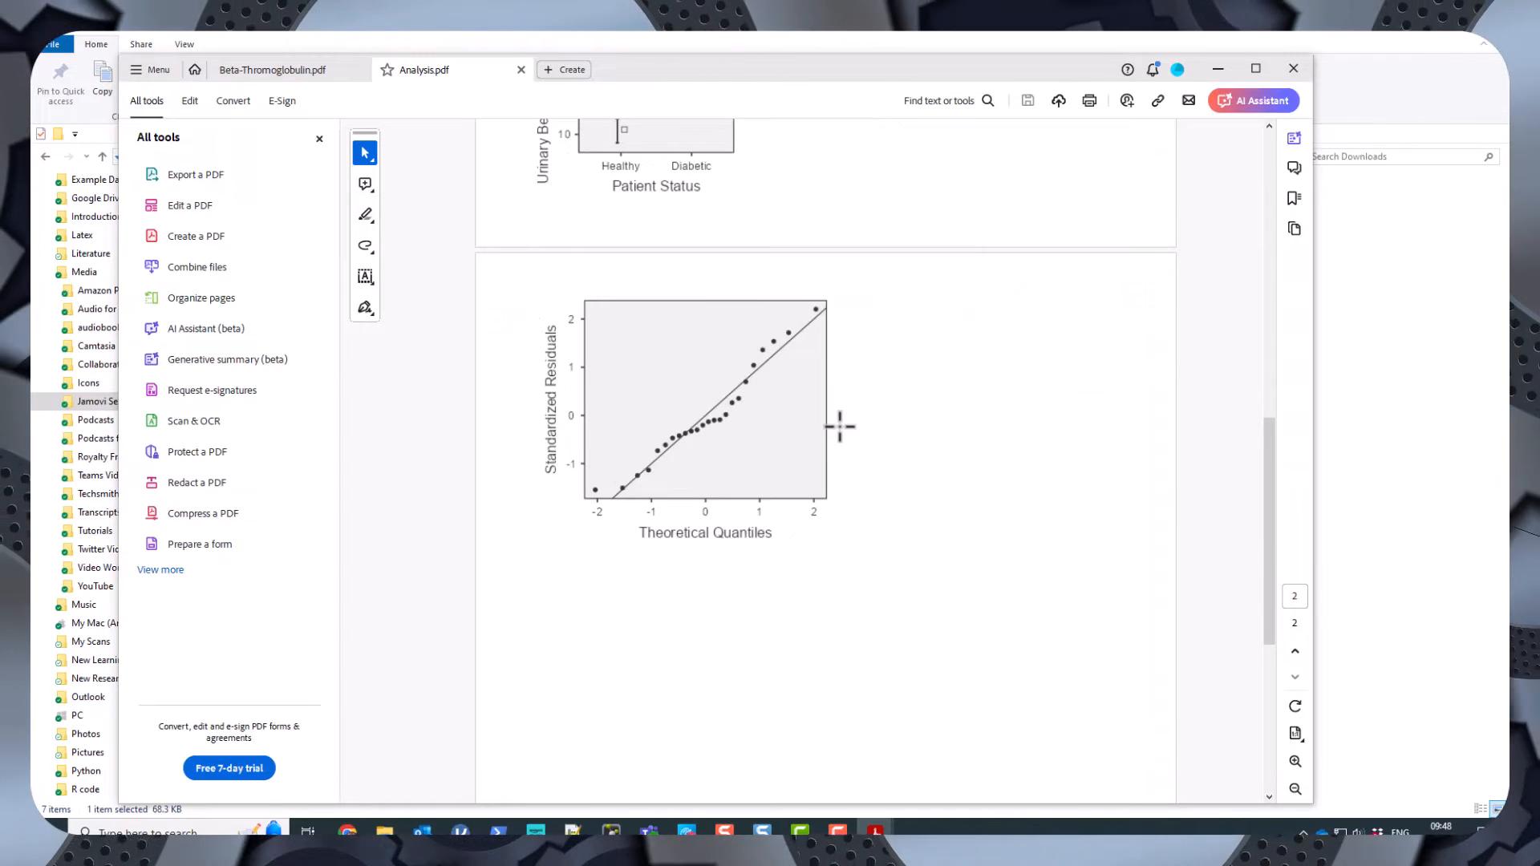
scroll(839, 425, "up", 3)
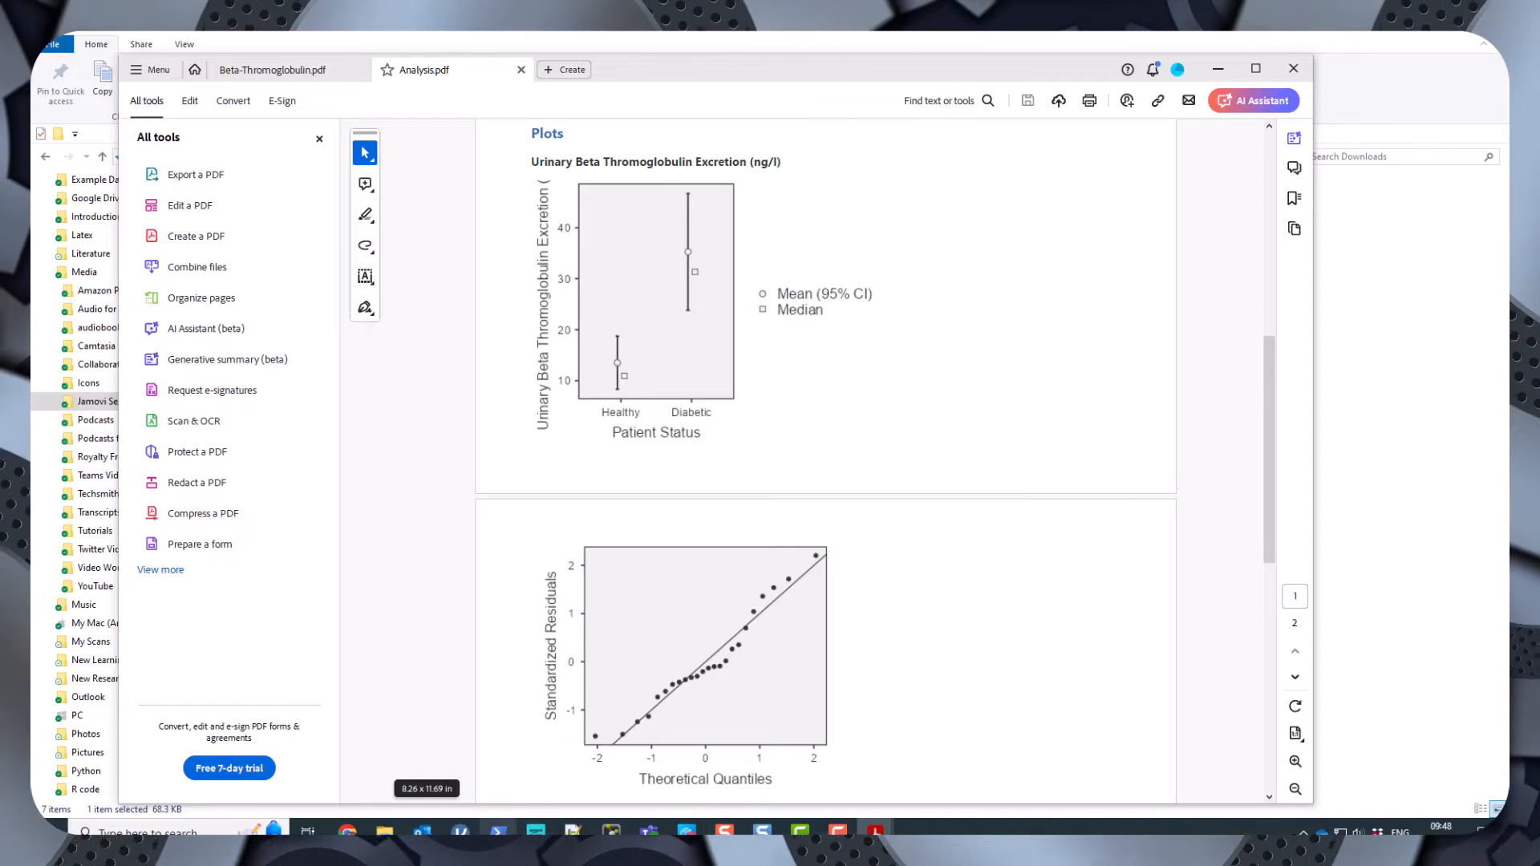
left_click(459, 831)
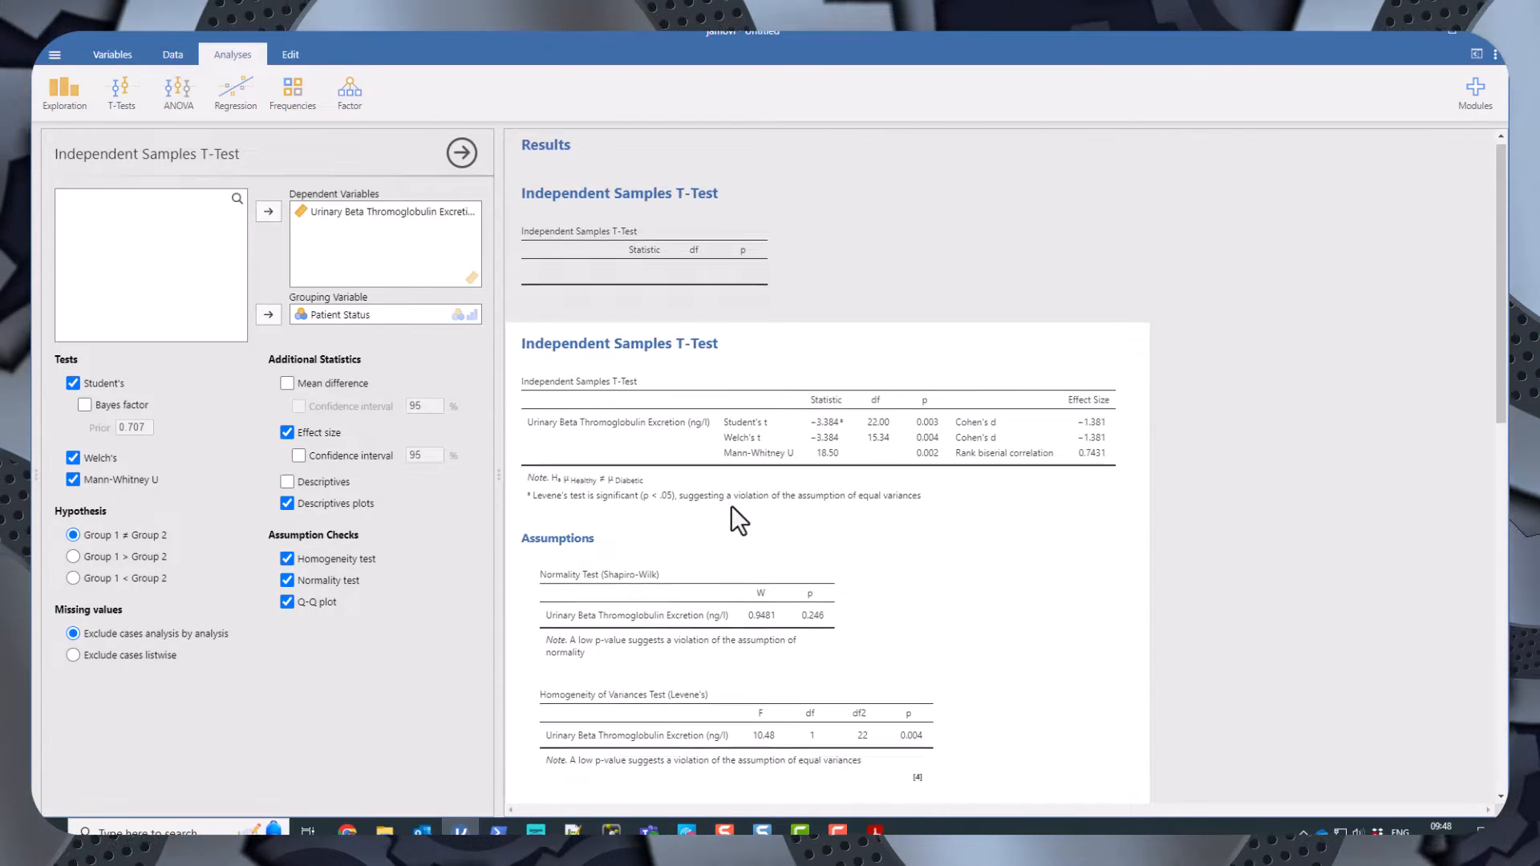
scroll(730, 506, "down", 10)
right_click(566, 186)
mouse_move(654, 248)
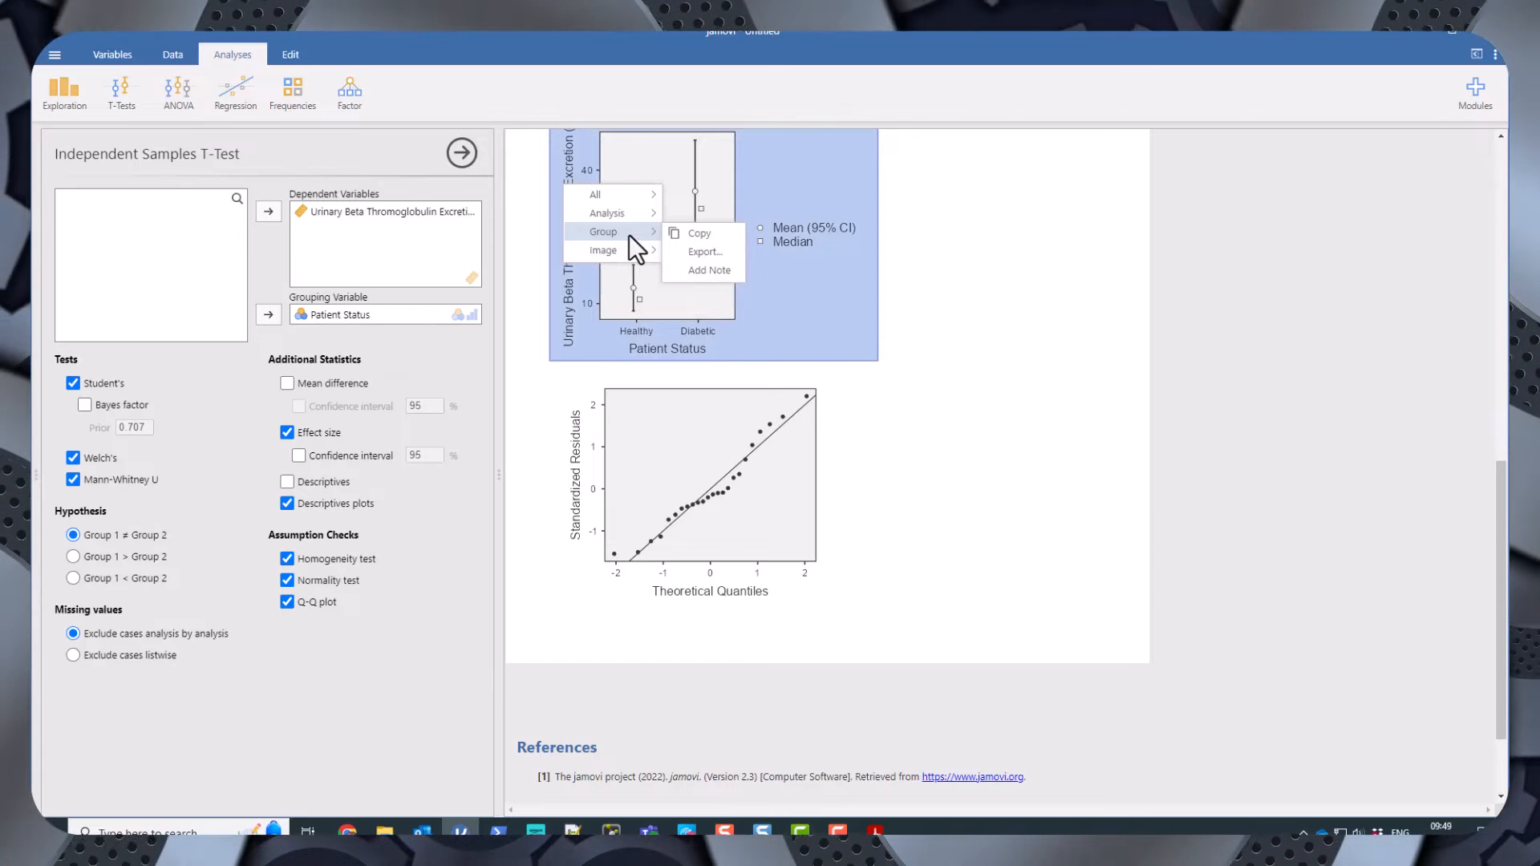
left_click(997, 360)
scroll(973, 354, "up", 10)
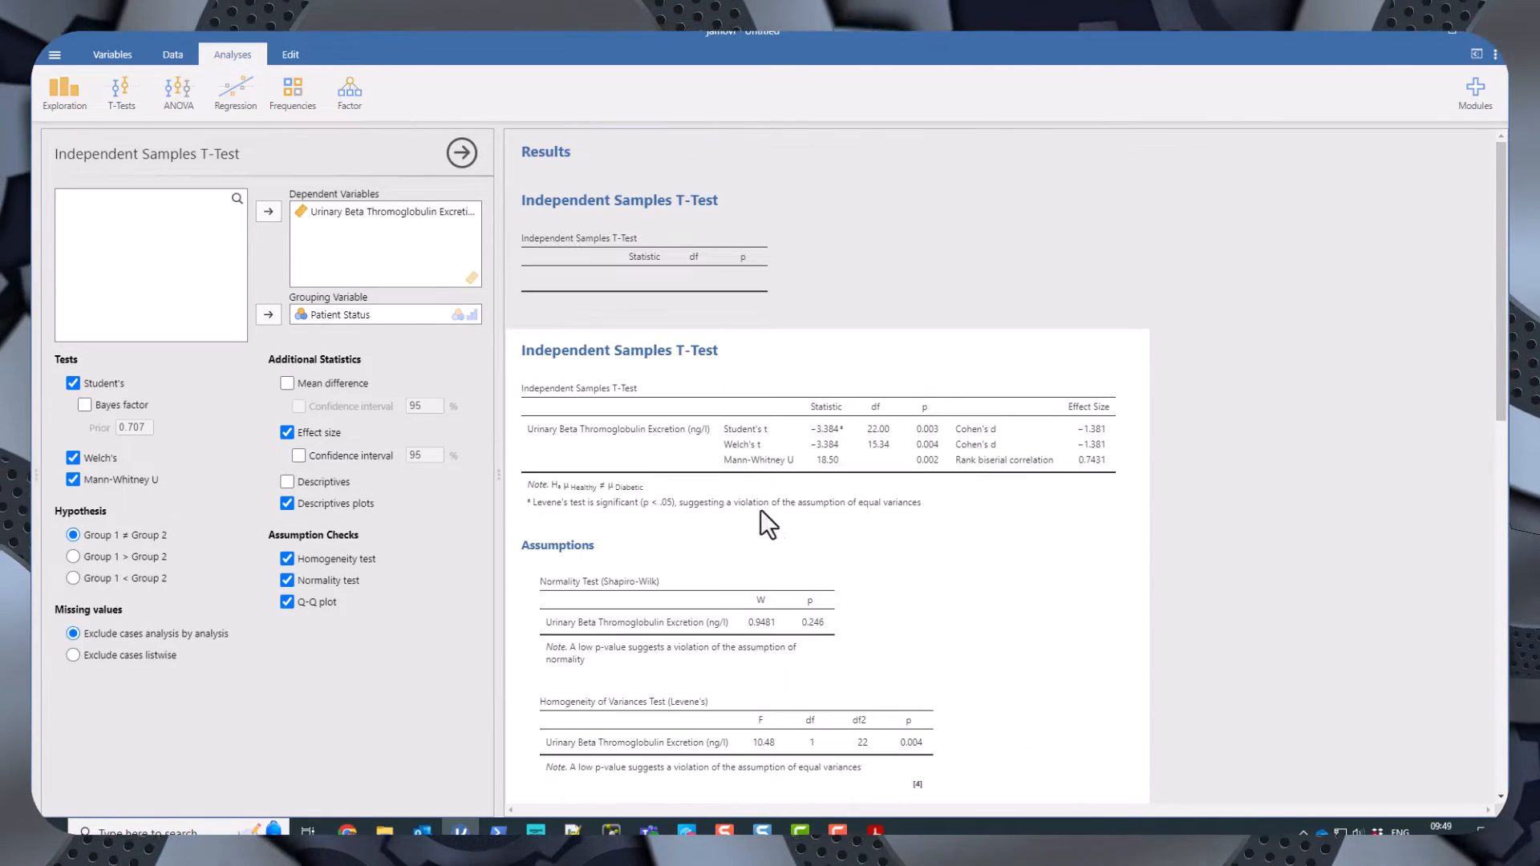
scroll(758, 542, "down", 10)
scroll(770, 498, "up", 6)
right_click(806, 450)
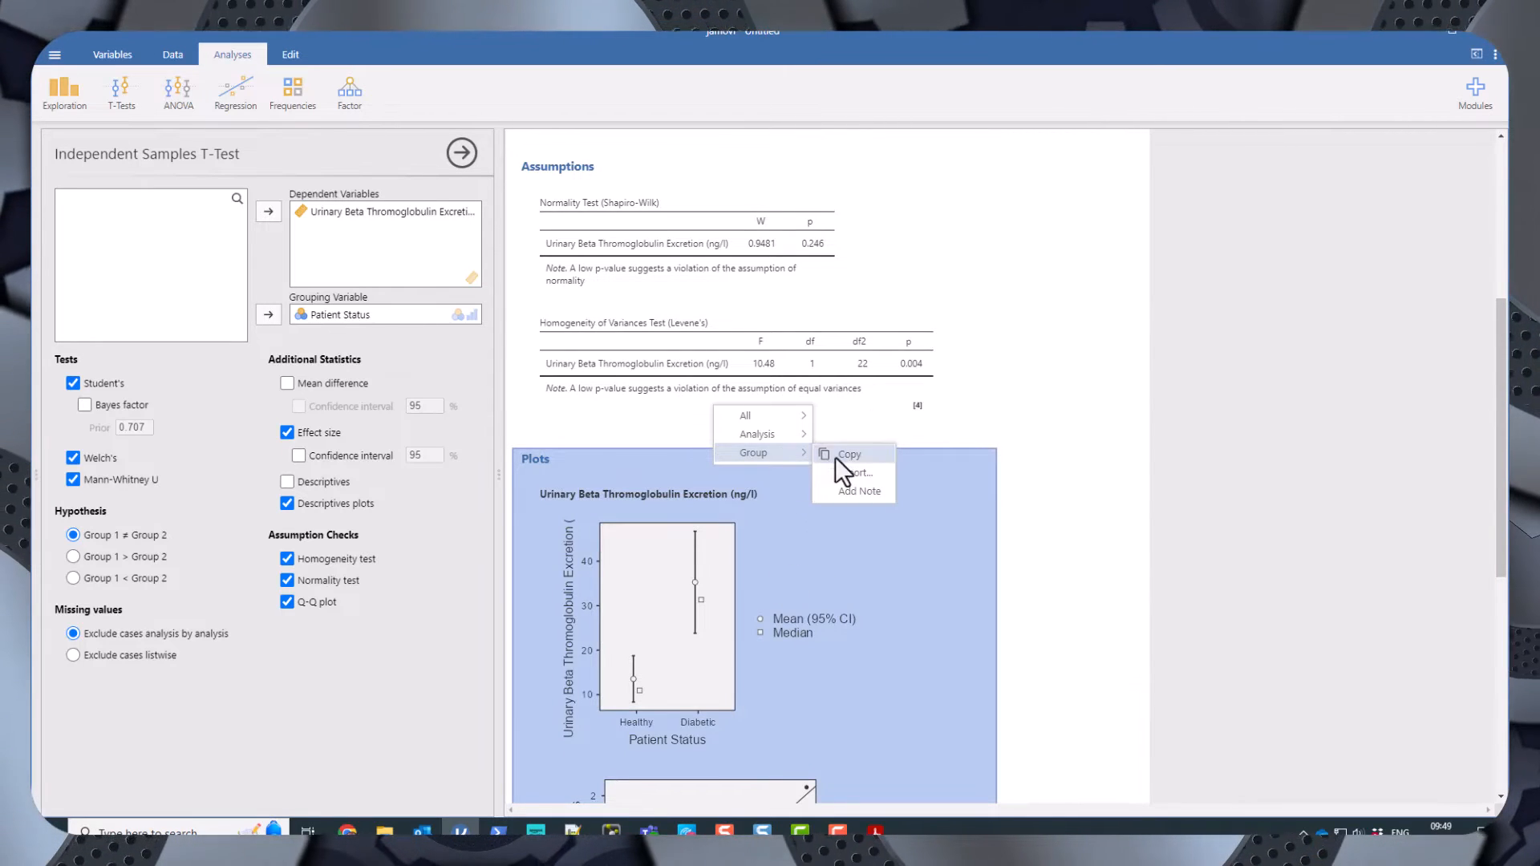
left_click(852, 473)
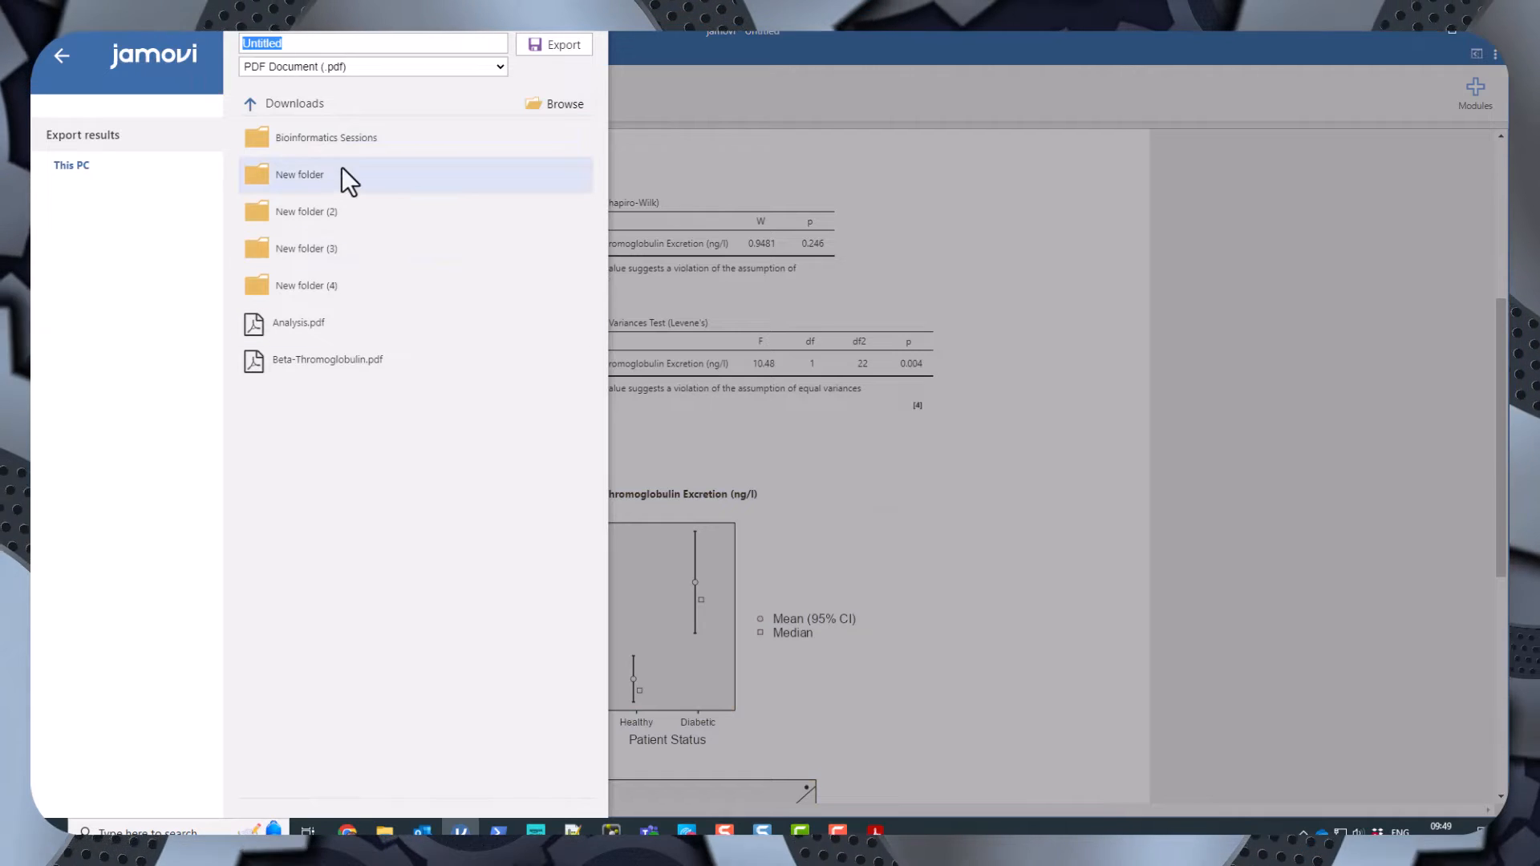
left_click(495, 69)
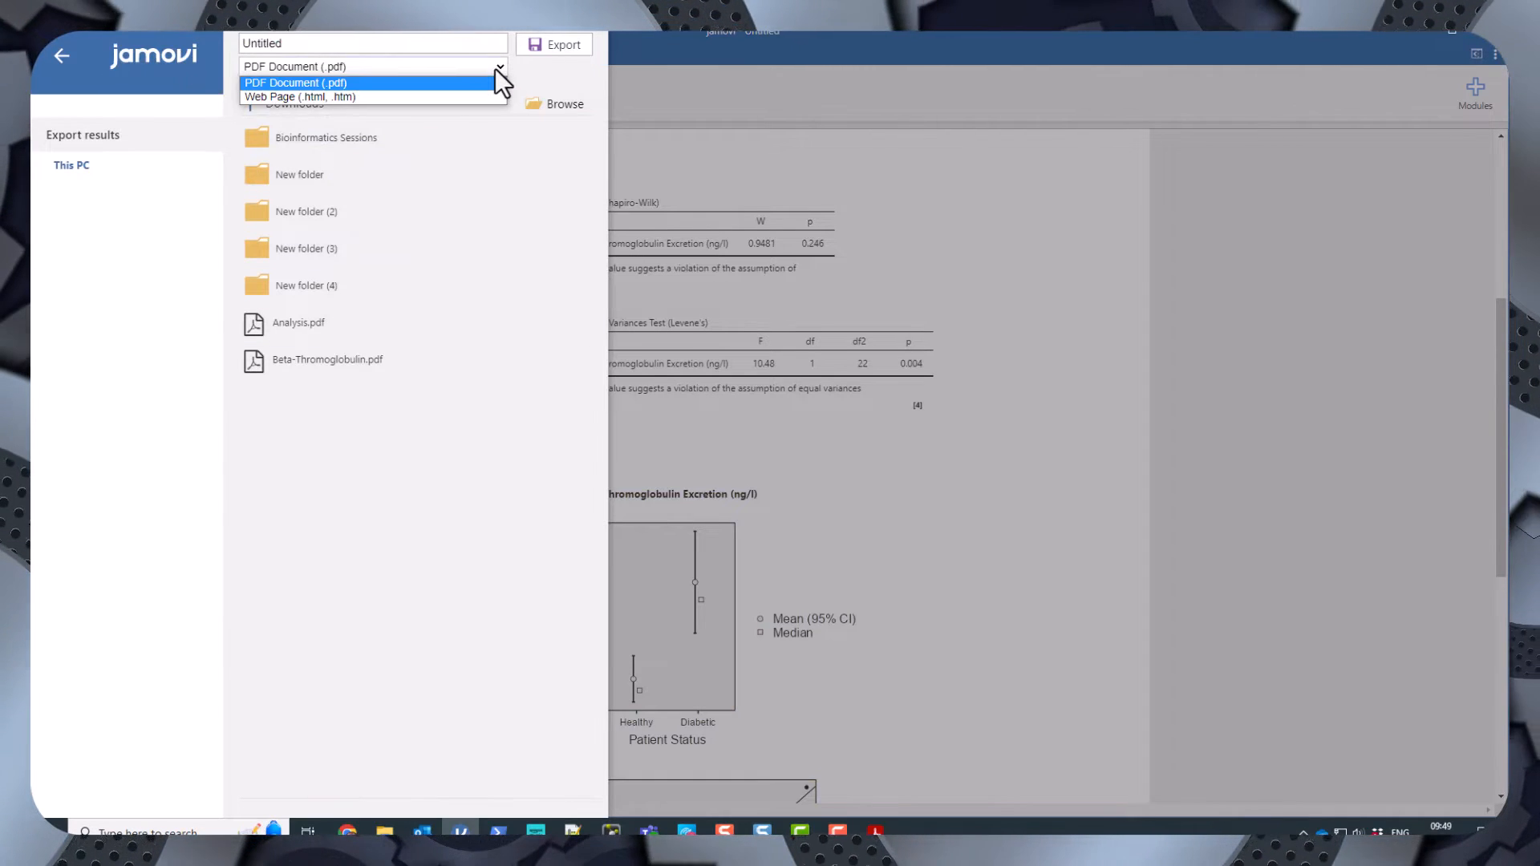
left_click(495, 69)
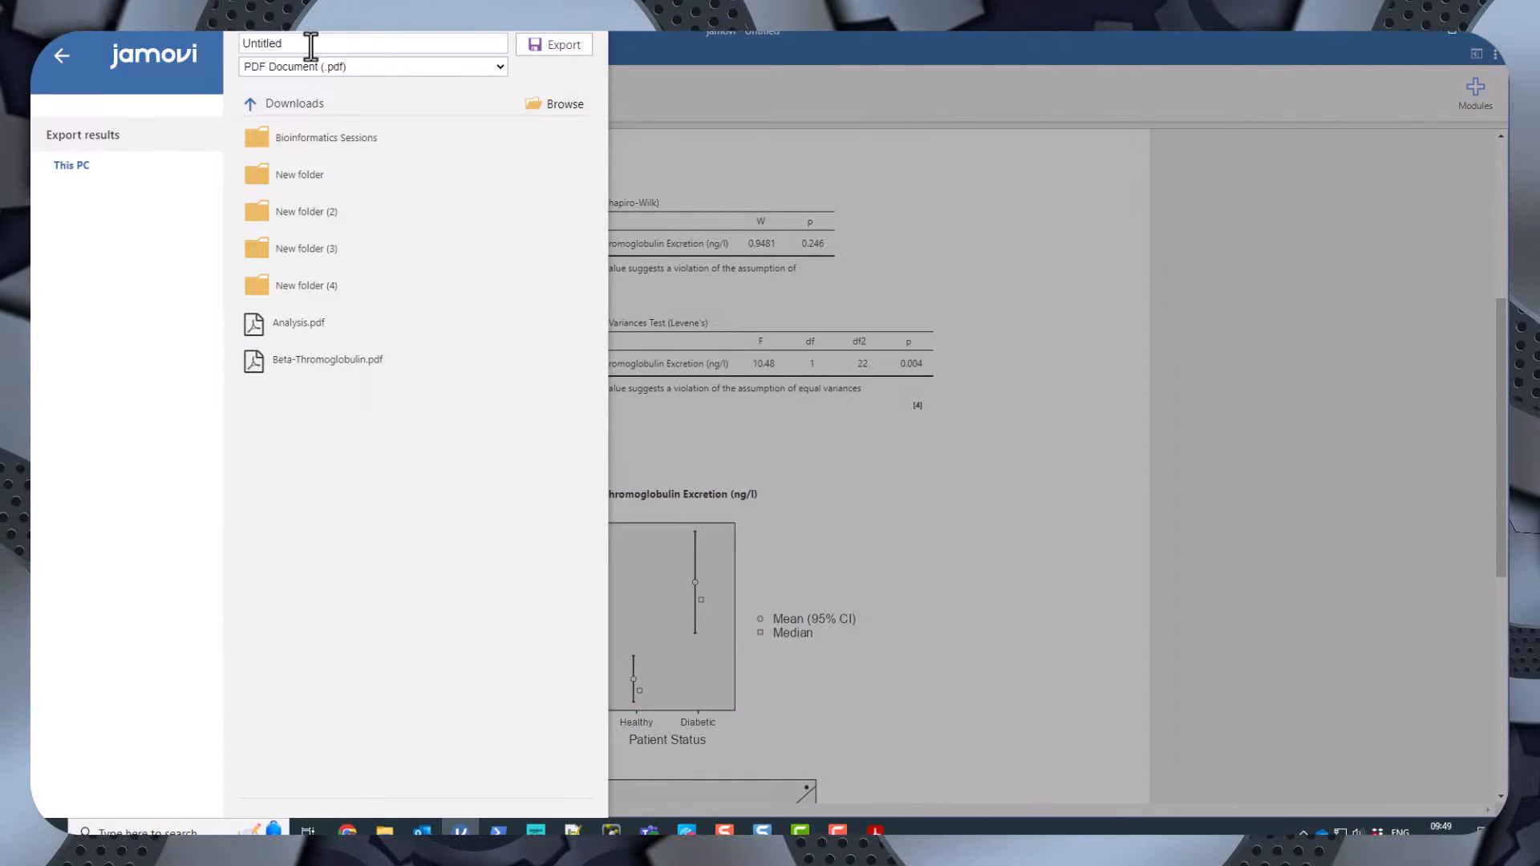
left_click(848, 158)
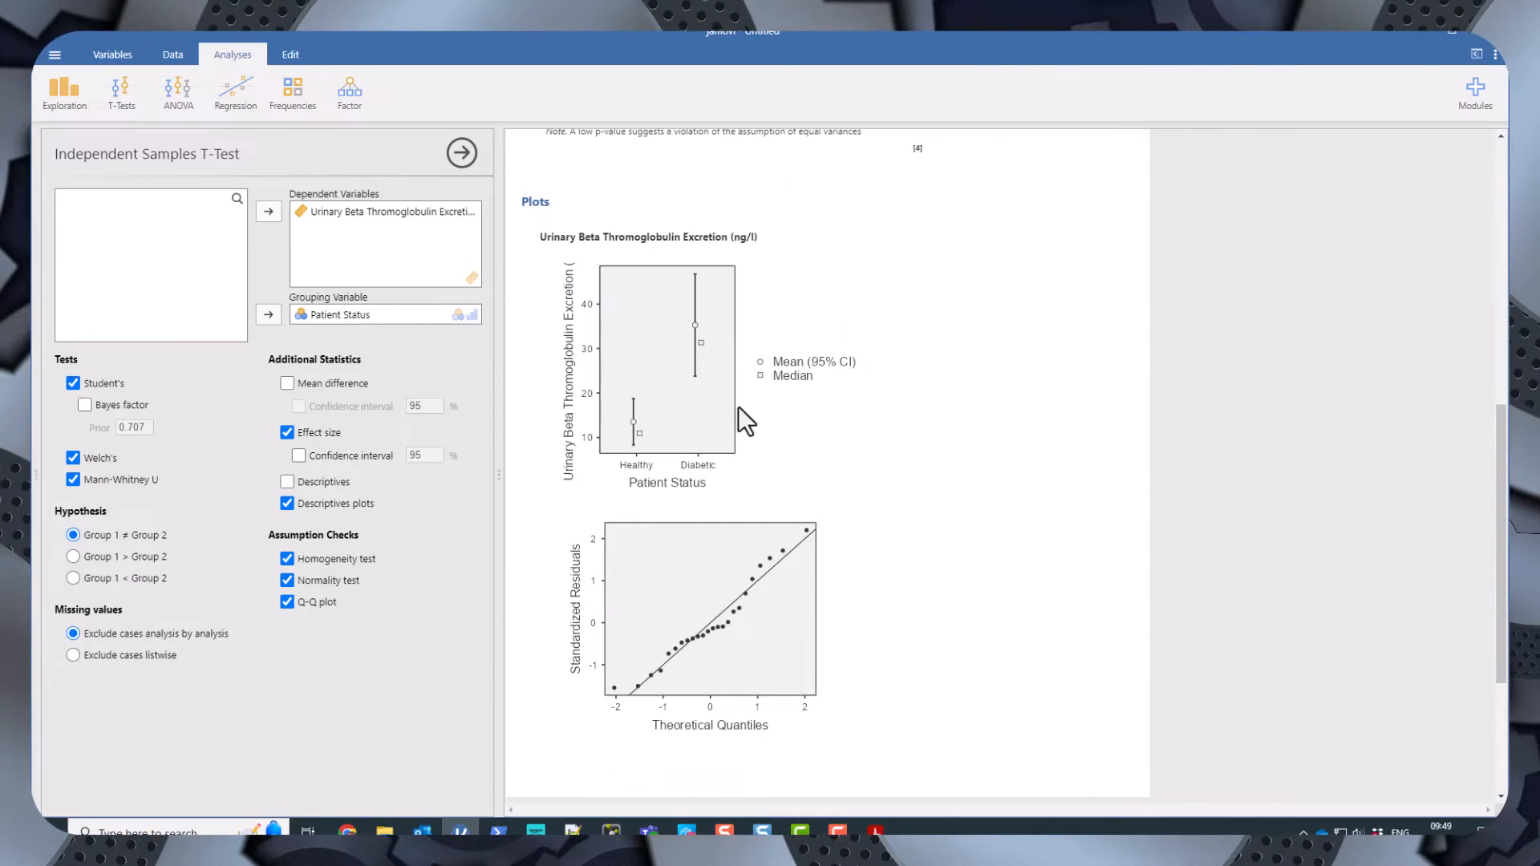
right_click(654, 372)
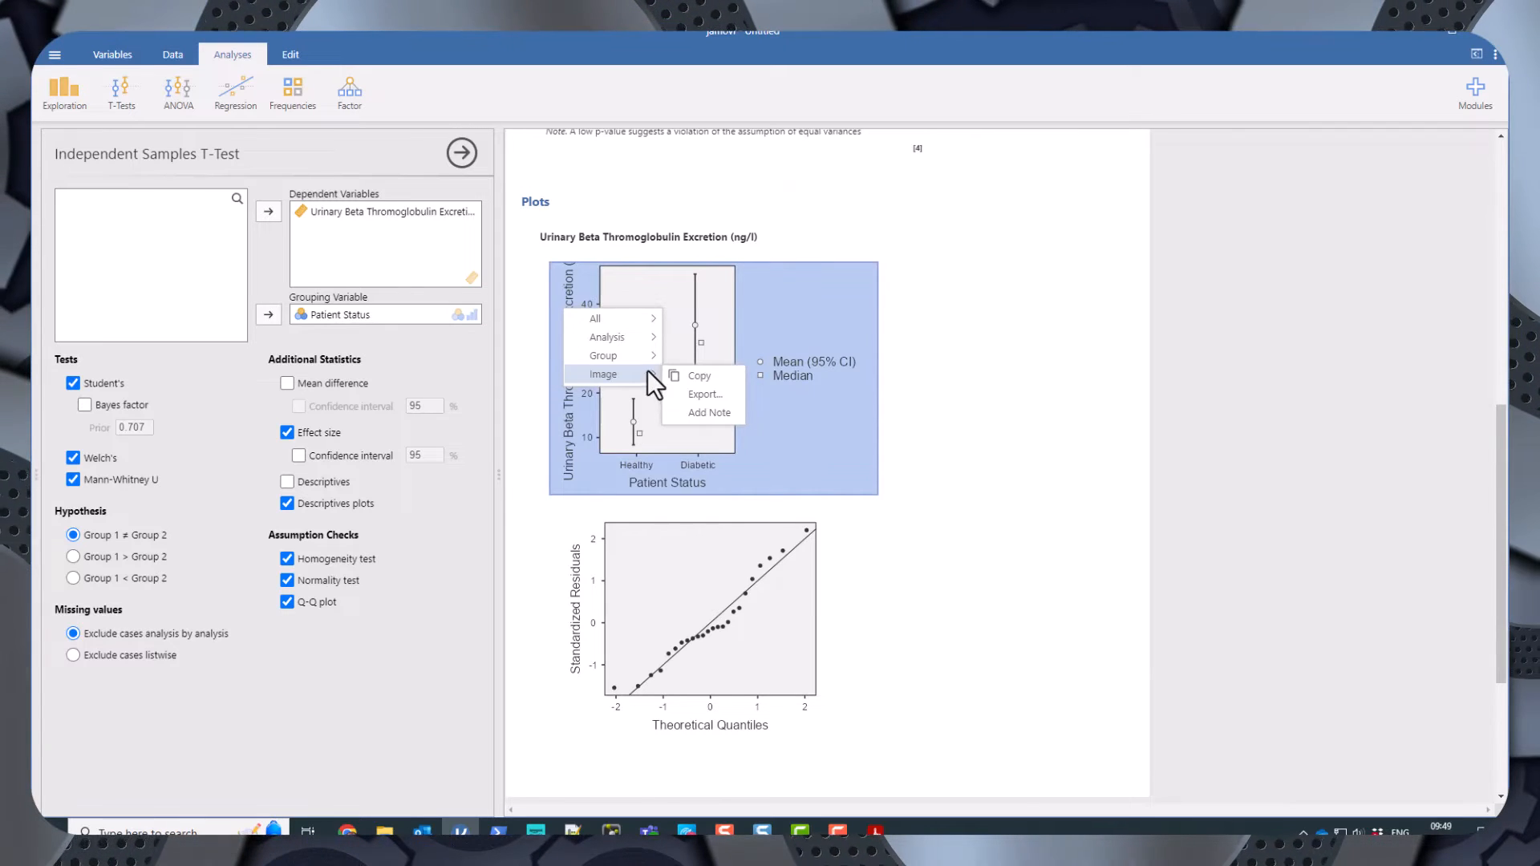
left_click(1046, 392)
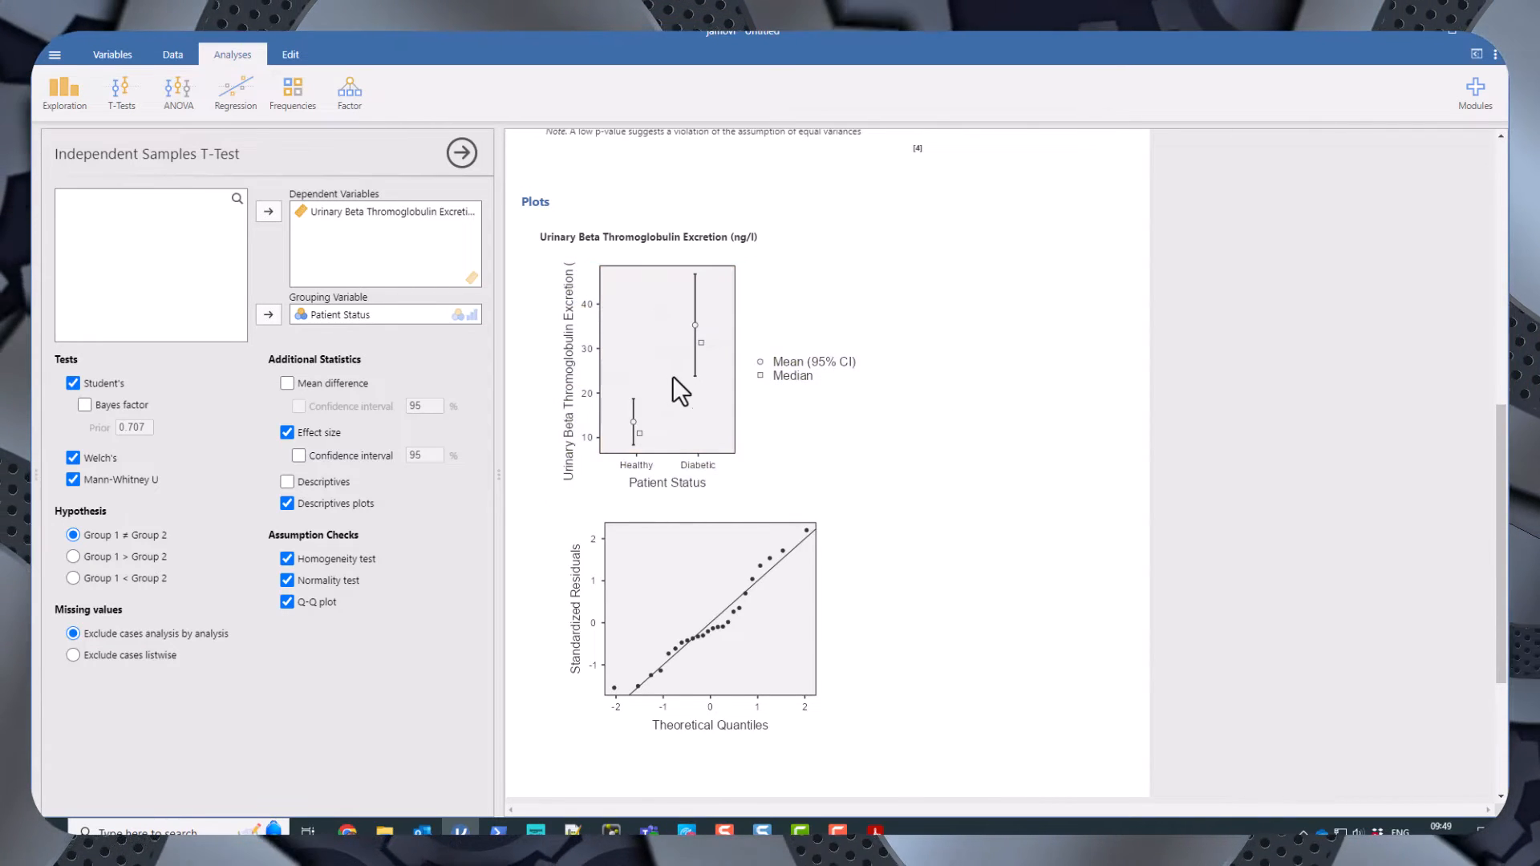
scroll(673, 377, "up", 8)
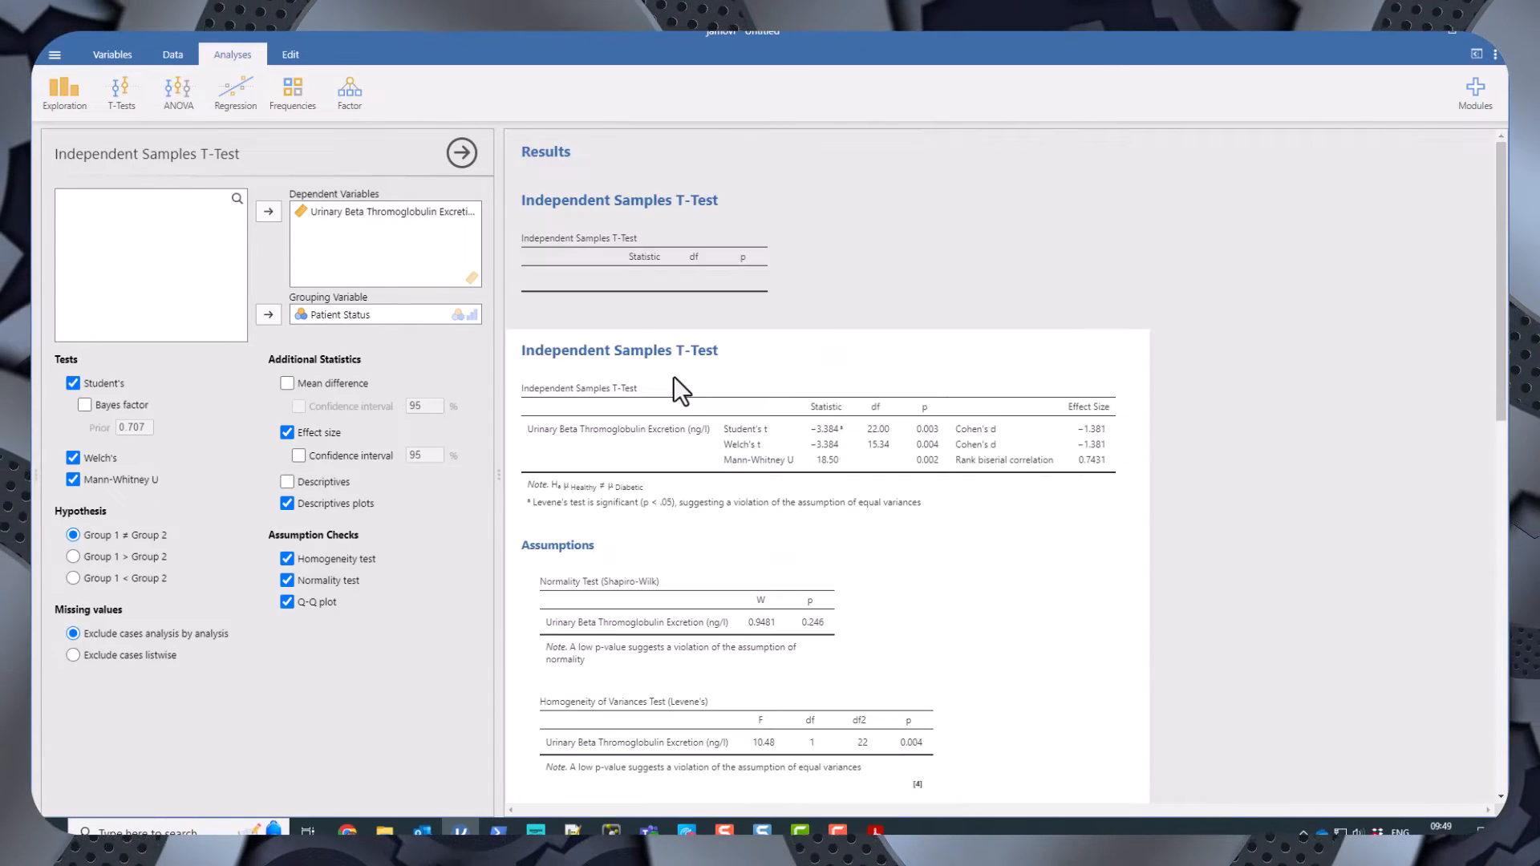
Export only the t-test results table as a PDF document named Table.
right_click(608, 451)
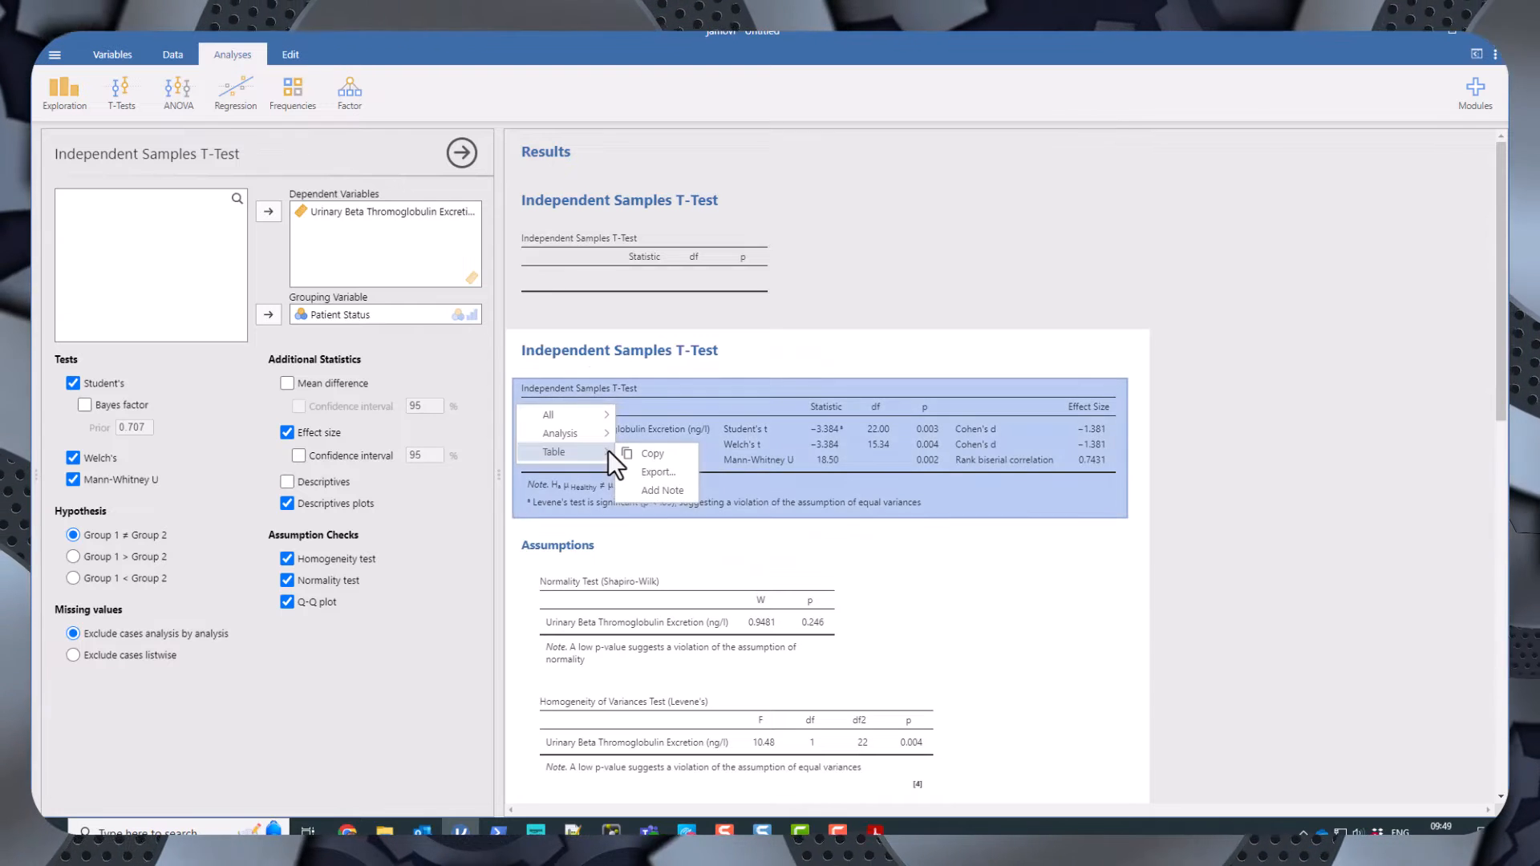
left_click(658, 474)
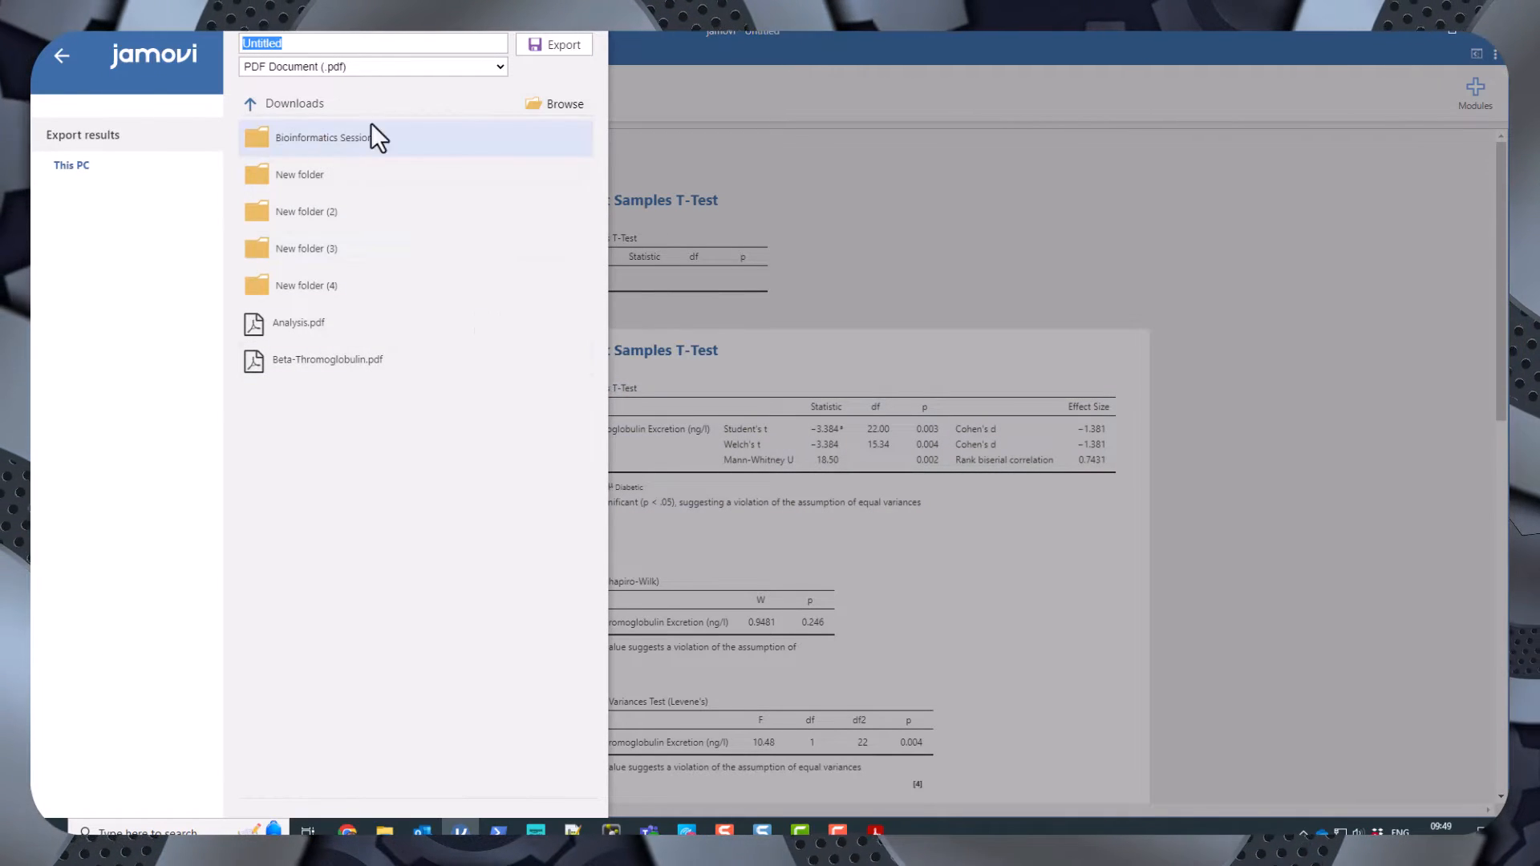
left_click(414, 67)
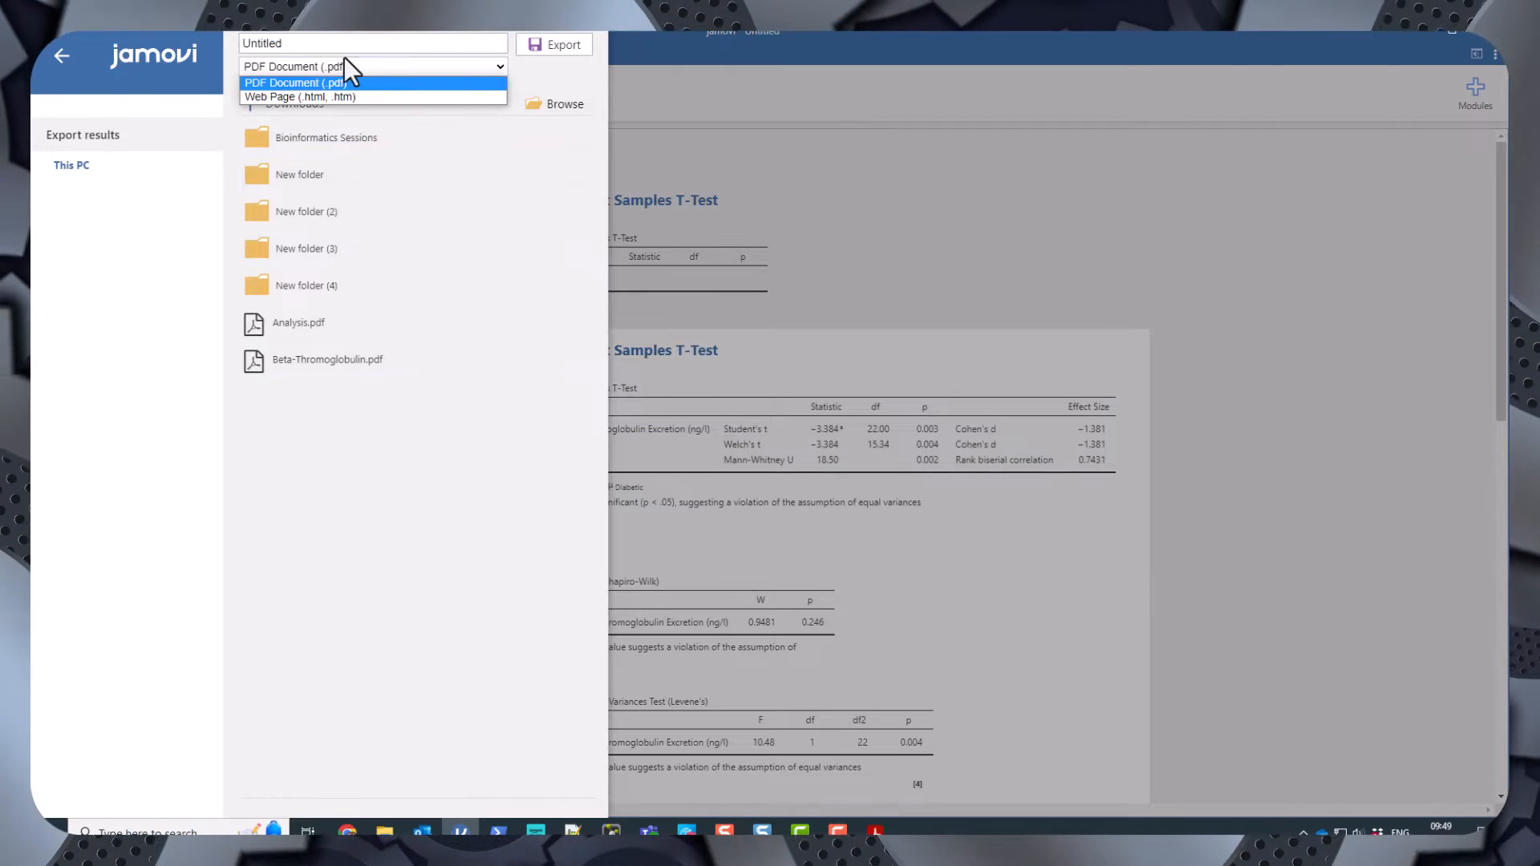
left_click(279, 44)
left_click_drag(325, 49, 175, 54)
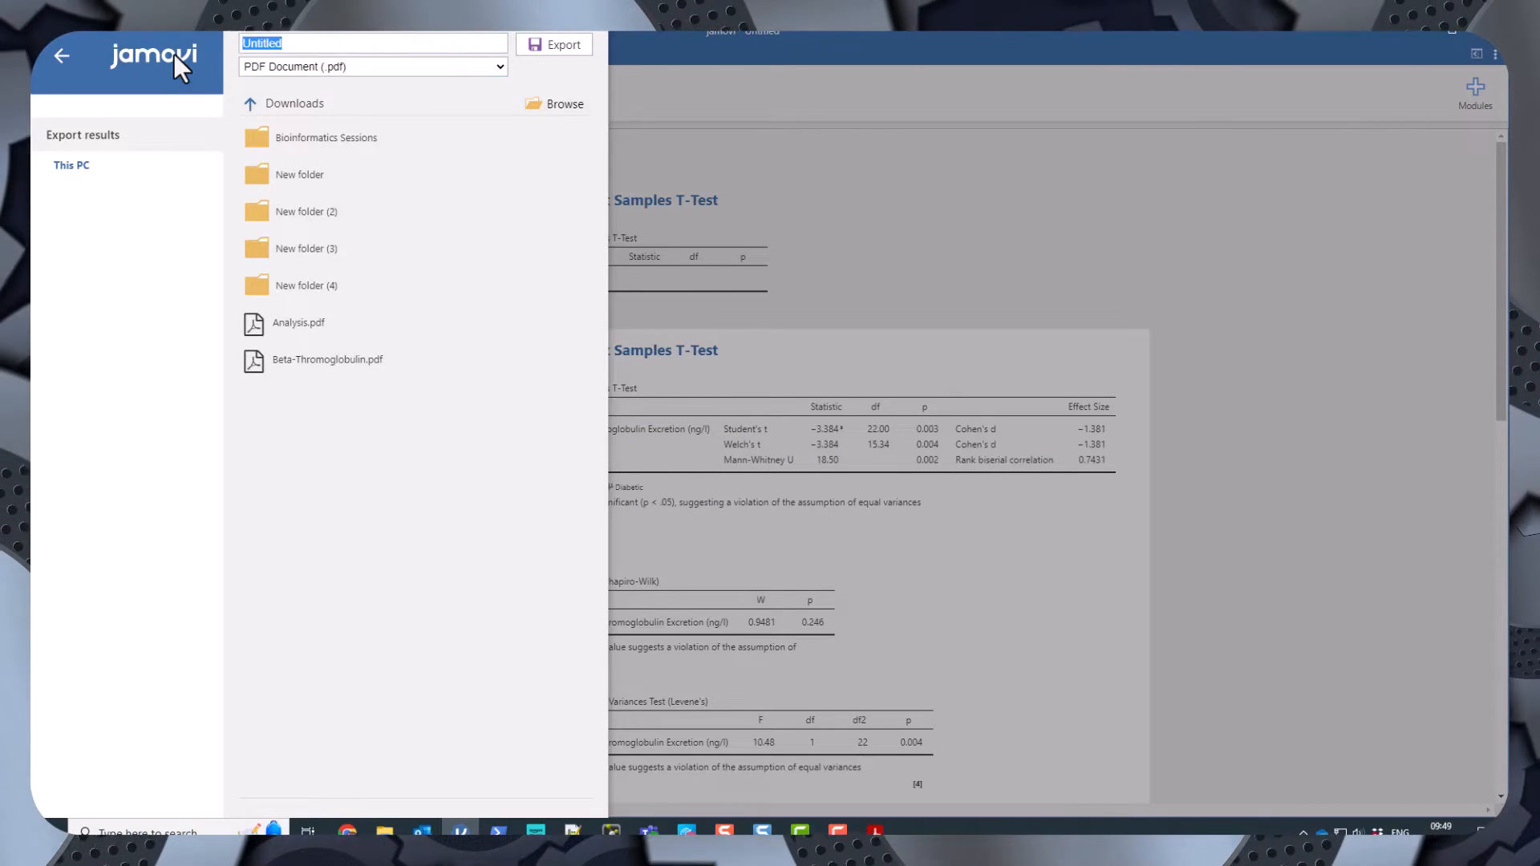
type("Table")
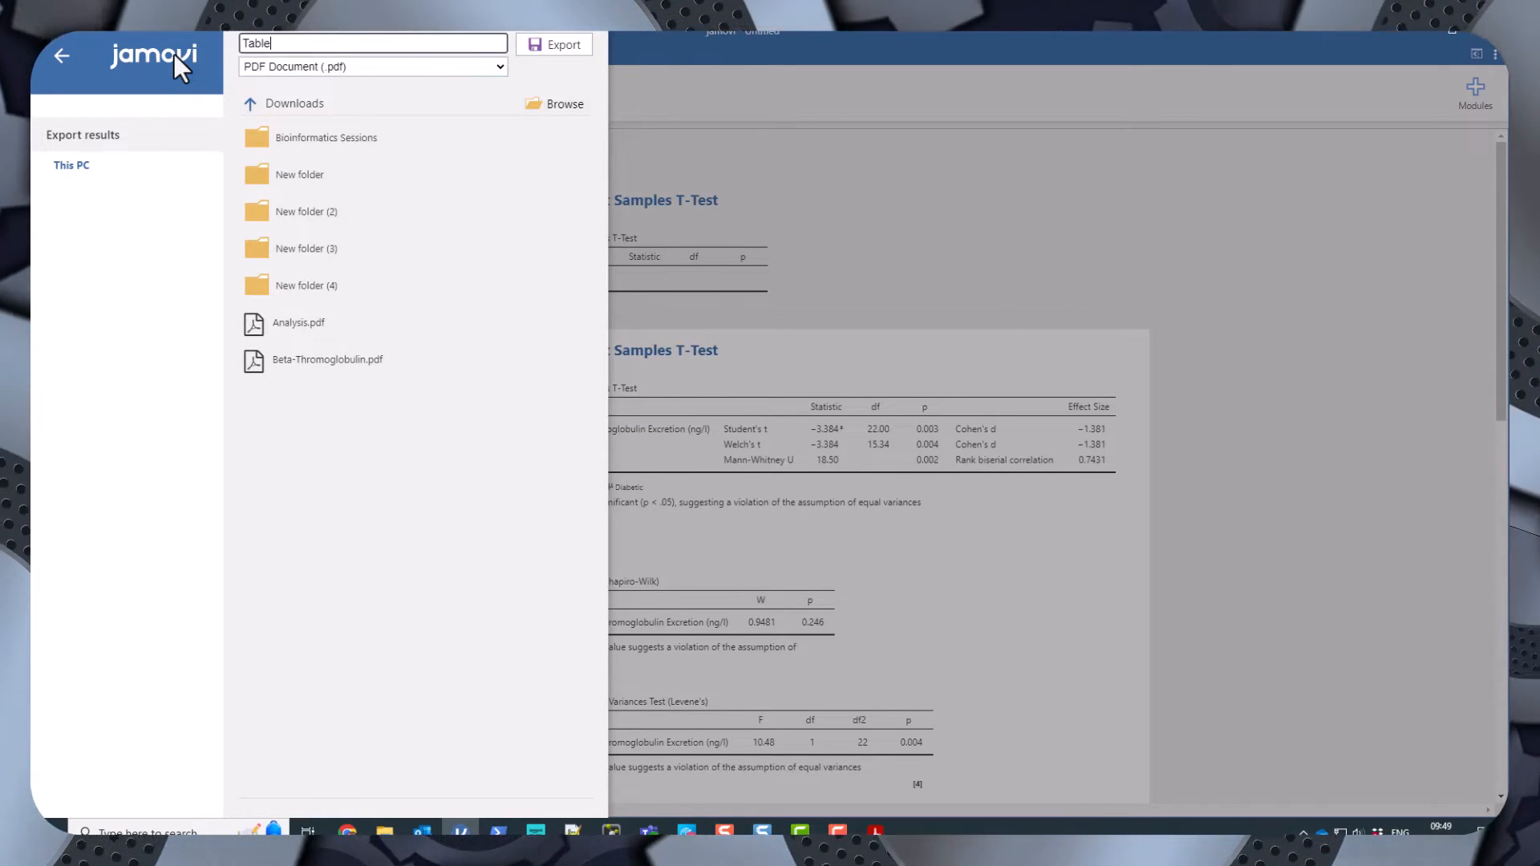
left_click(560, 43)
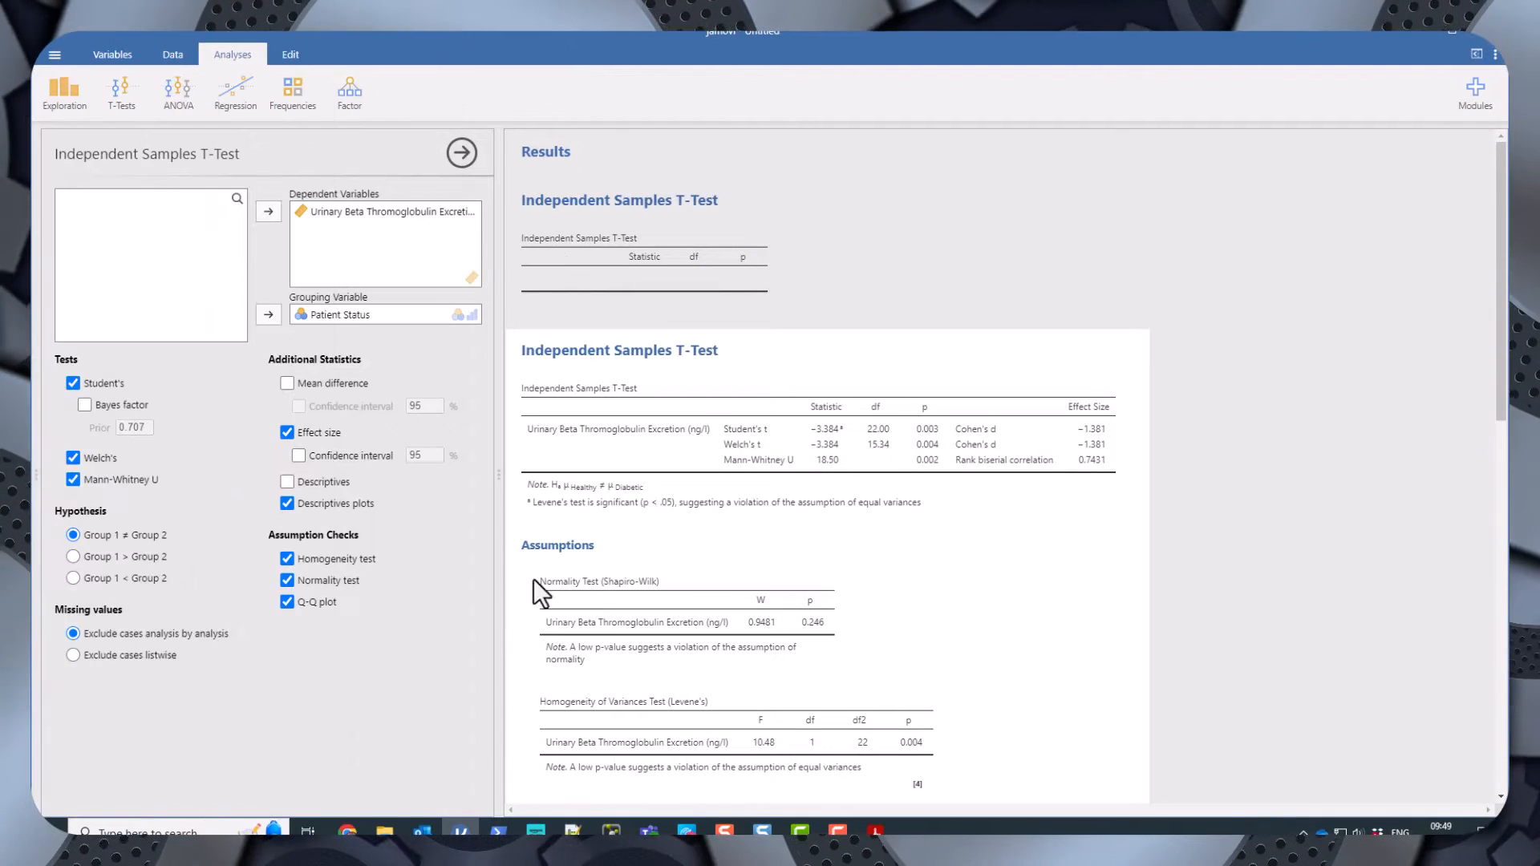
Open Table.pdf from Downloads, review its contents, and close all open PDF documents.
left_click(385, 831)
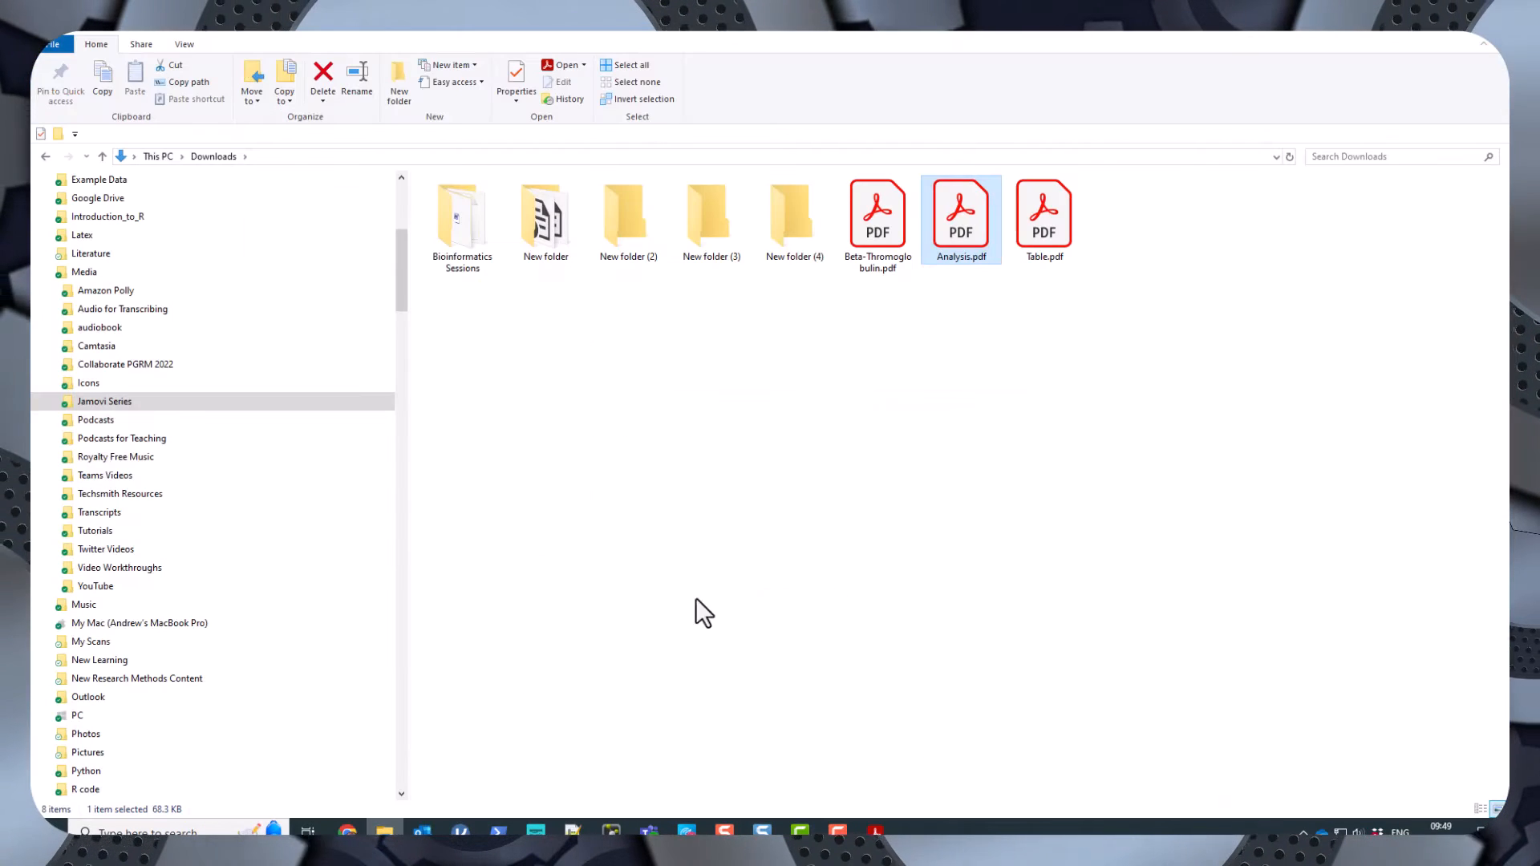
double_click(1035, 206)
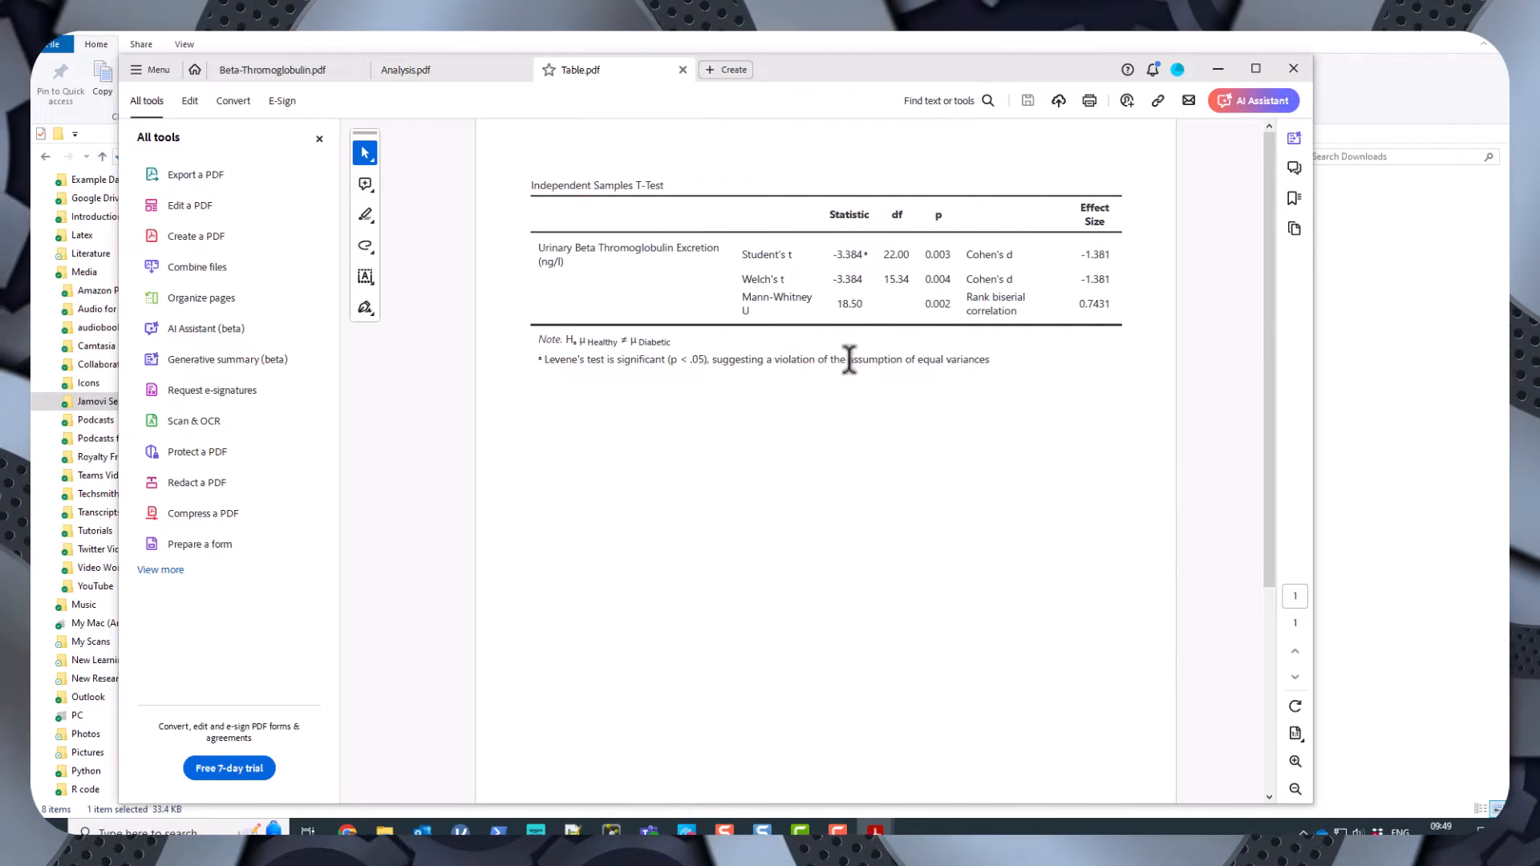
scroll(849, 359, "down", 5)
scroll(849, 358, "up", 5)
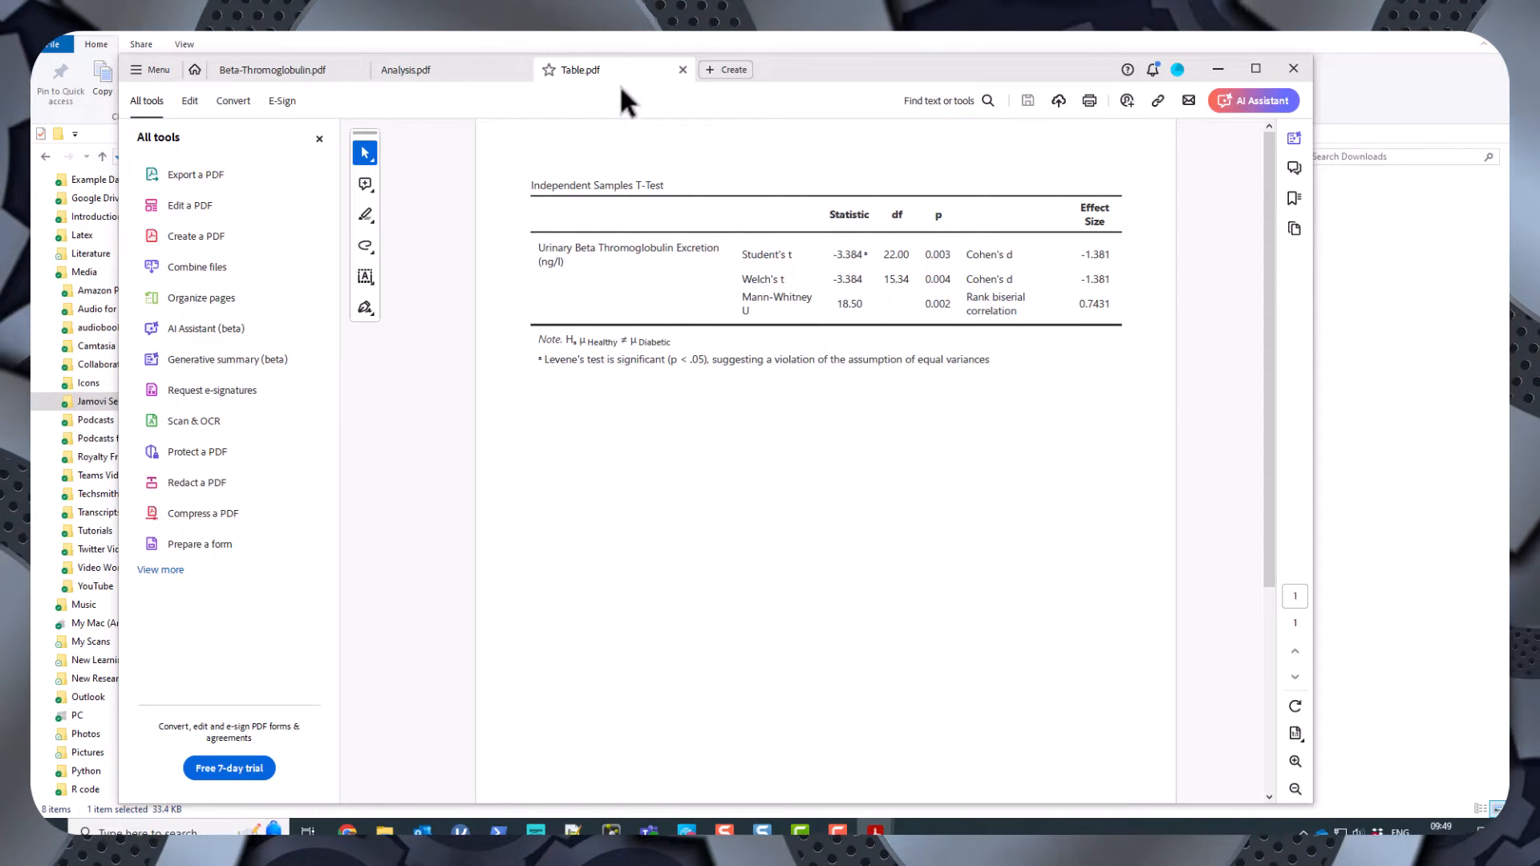
left_click(683, 70)
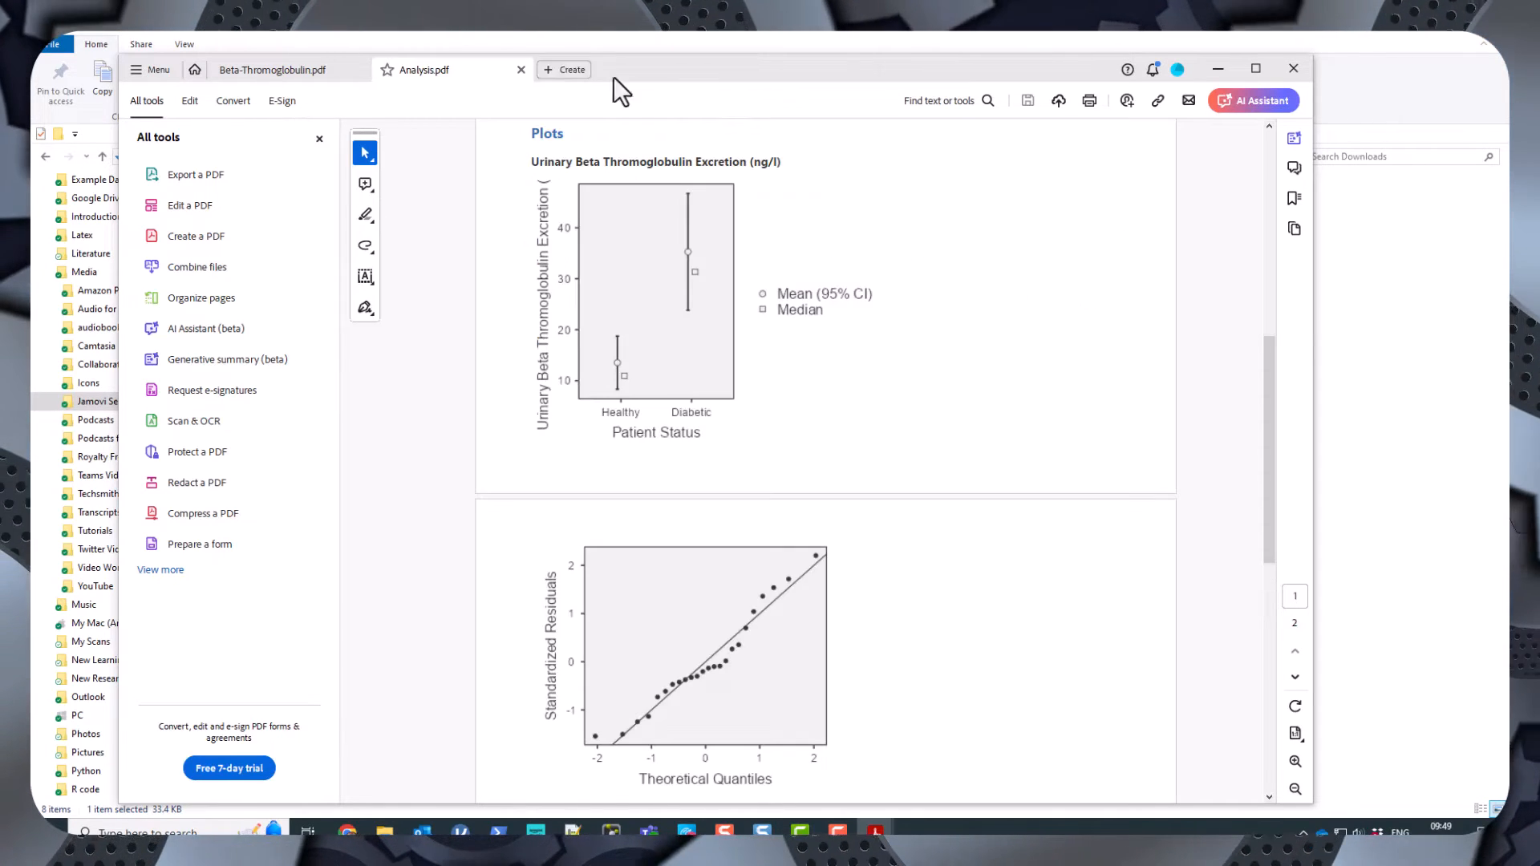
left_click(522, 70)
left_click(358, 69)
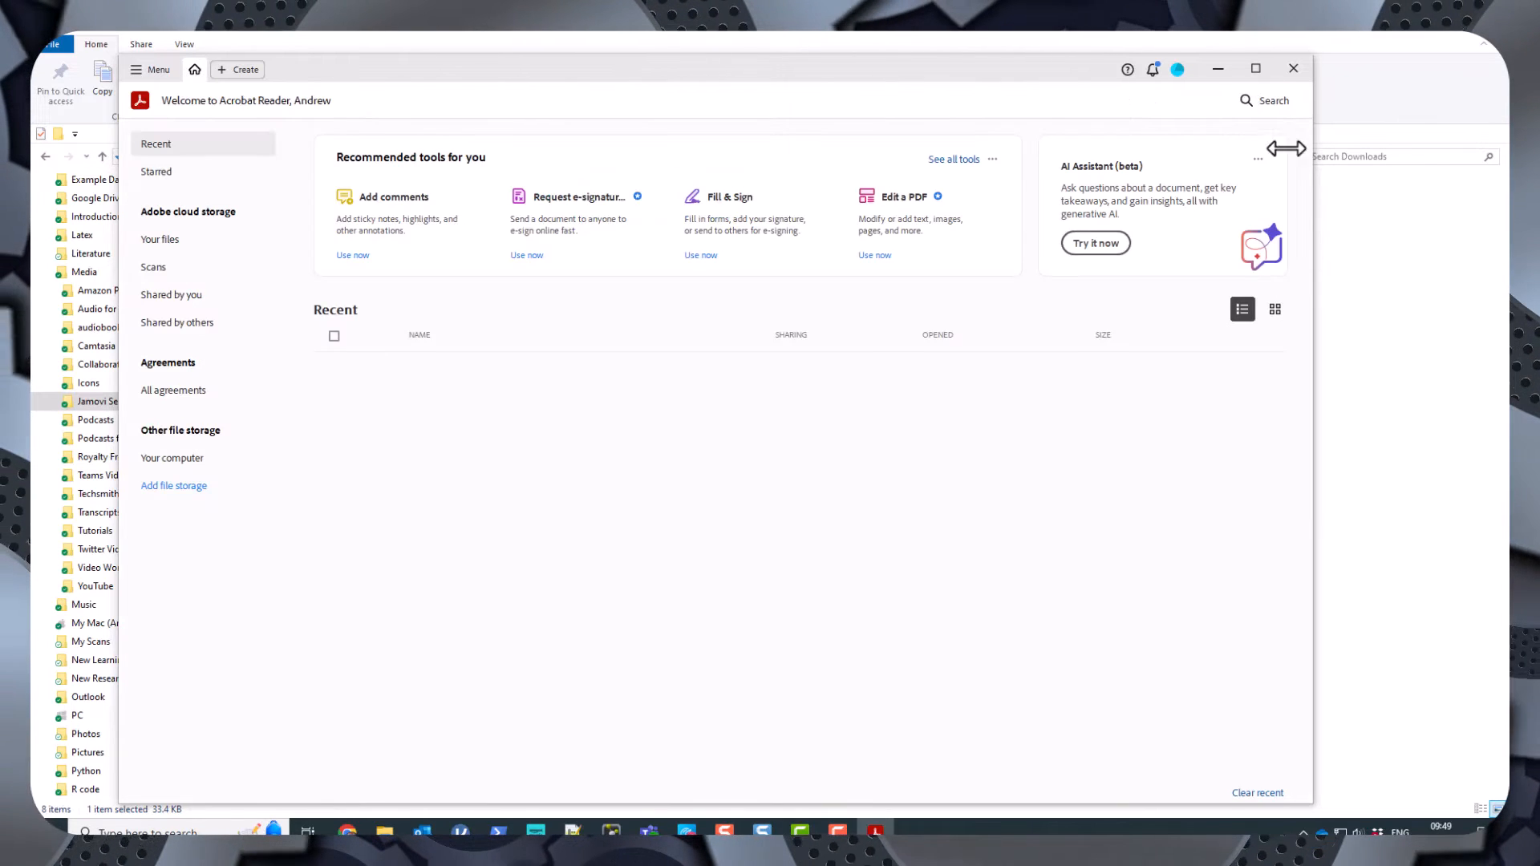
left_click(1217, 70)
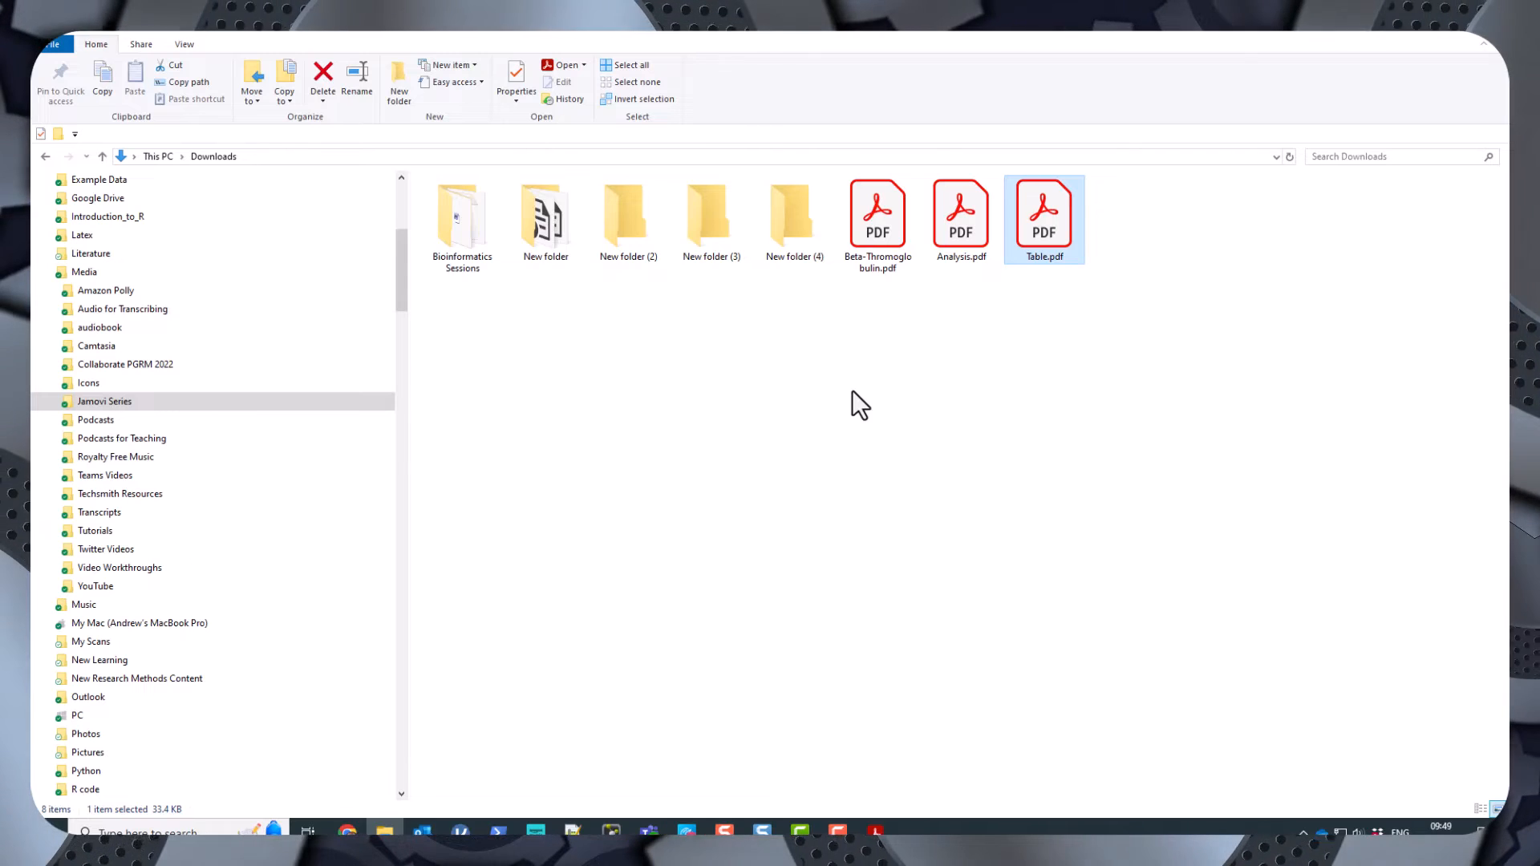
Export the Q-Q plot of standardized residuals as a PNG image named Plot1.
left_click(461, 830)
scroll(722, 610, "down", 5)
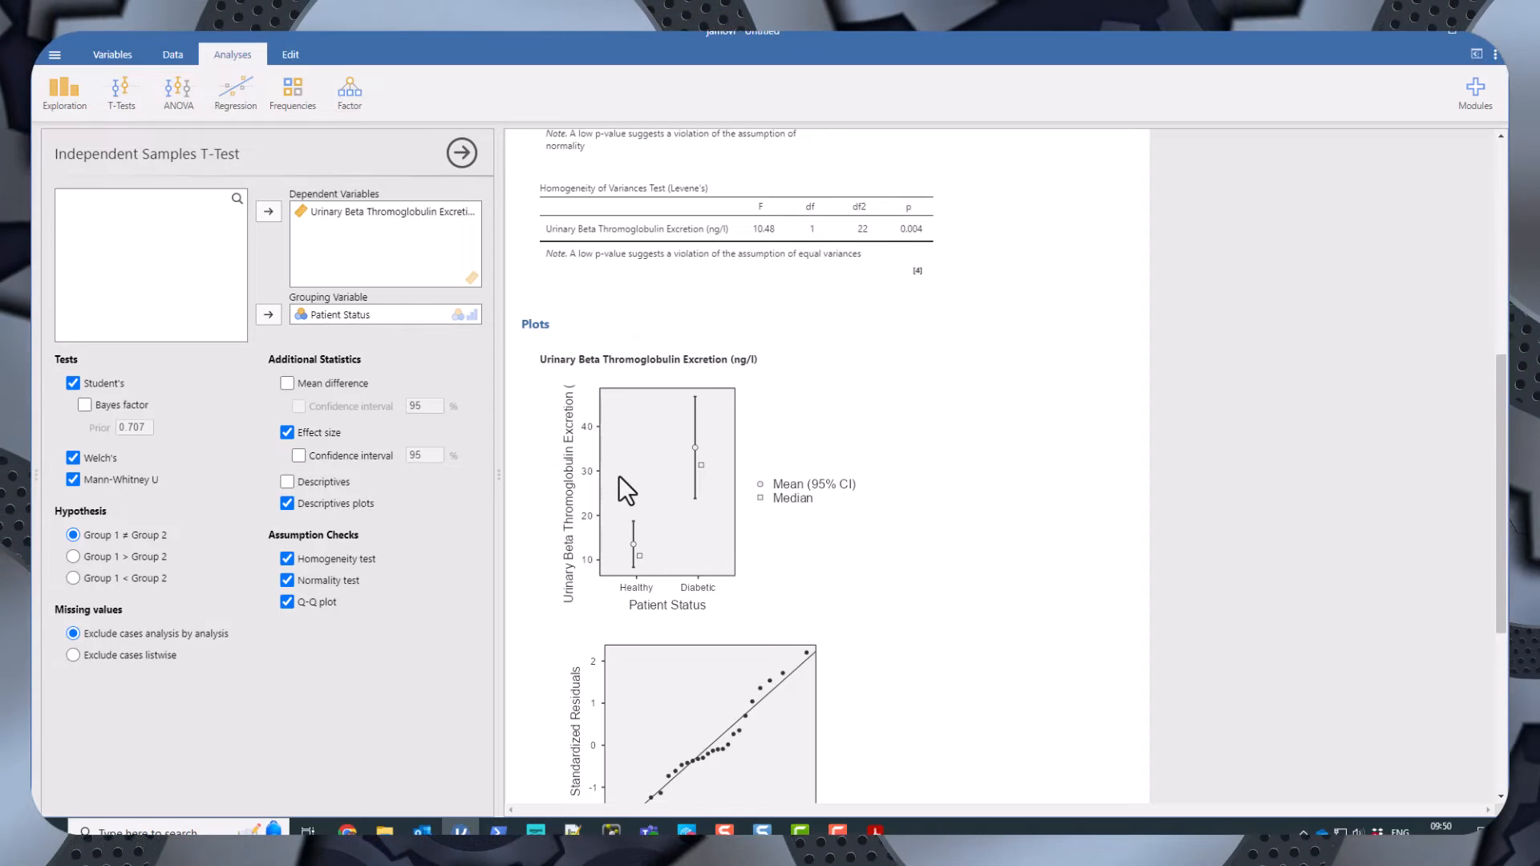
scroll(786, 529, "down", 5)
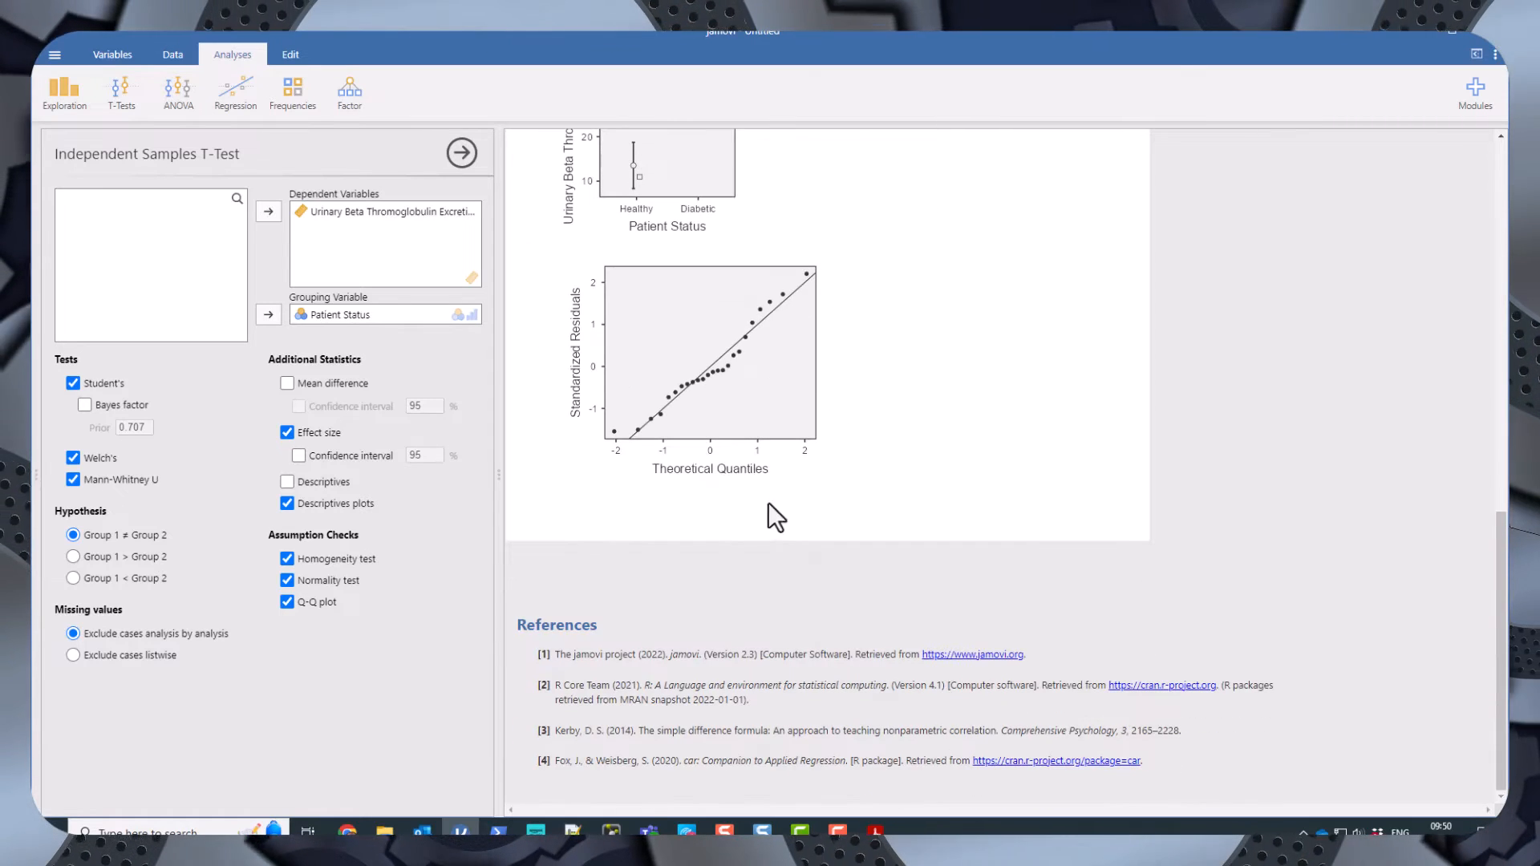
right_click(708, 411)
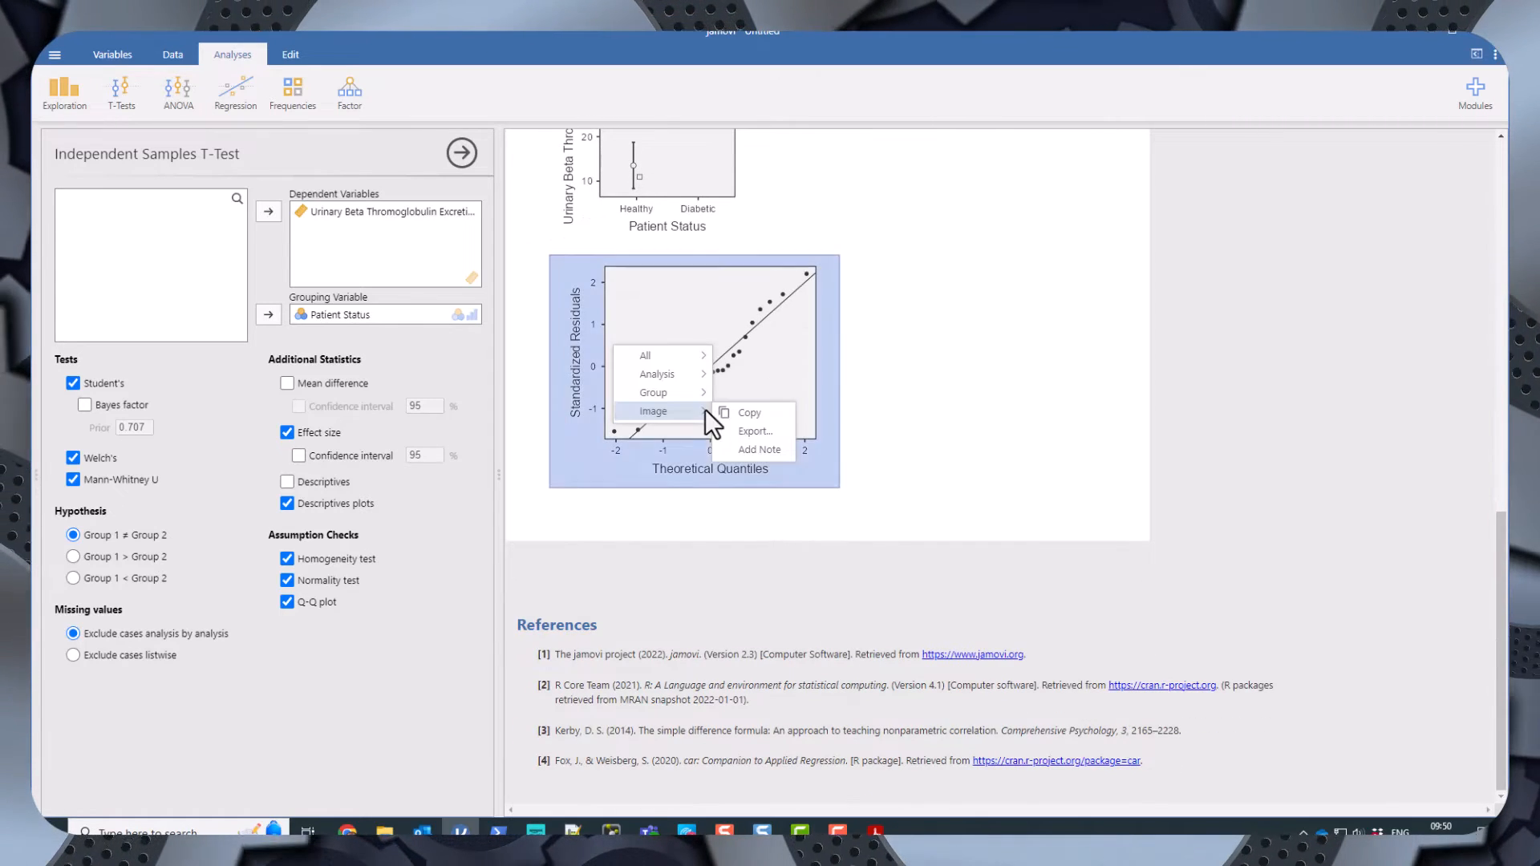
left_click(754, 432)
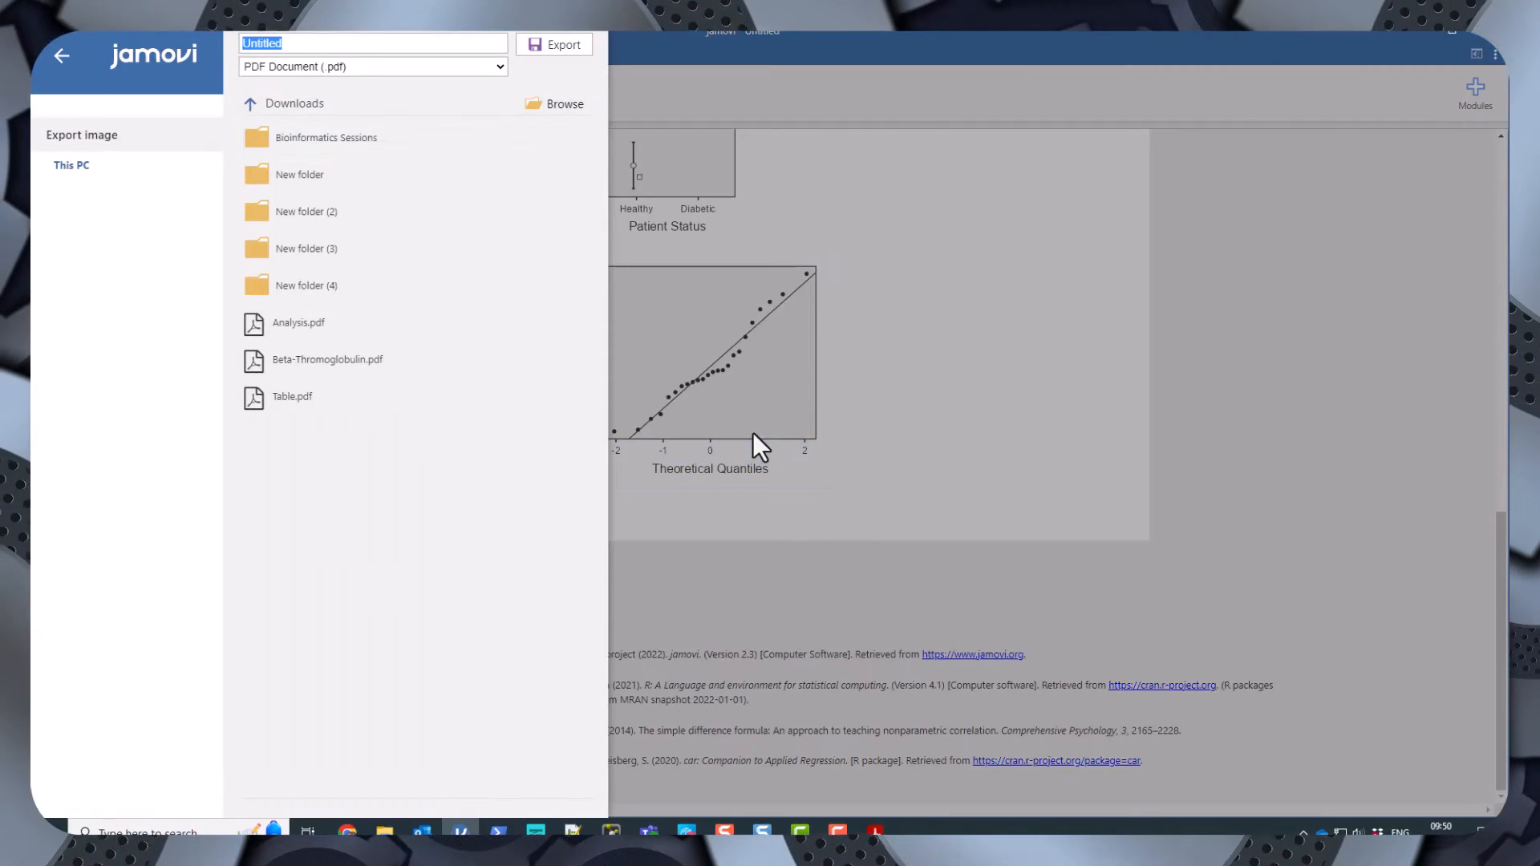
left_click(425, 65)
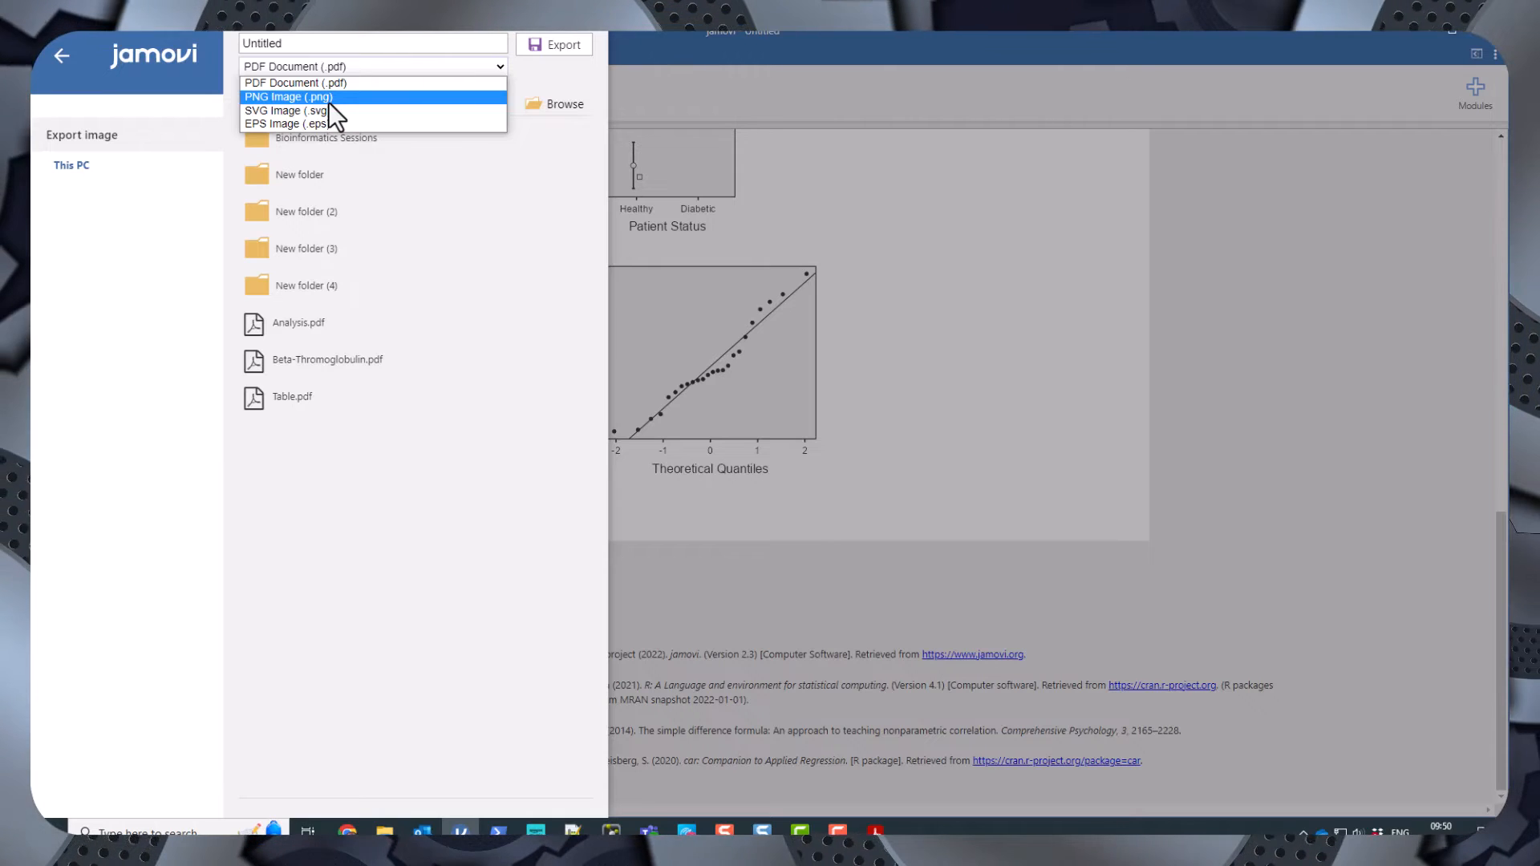
left_click(329, 102)
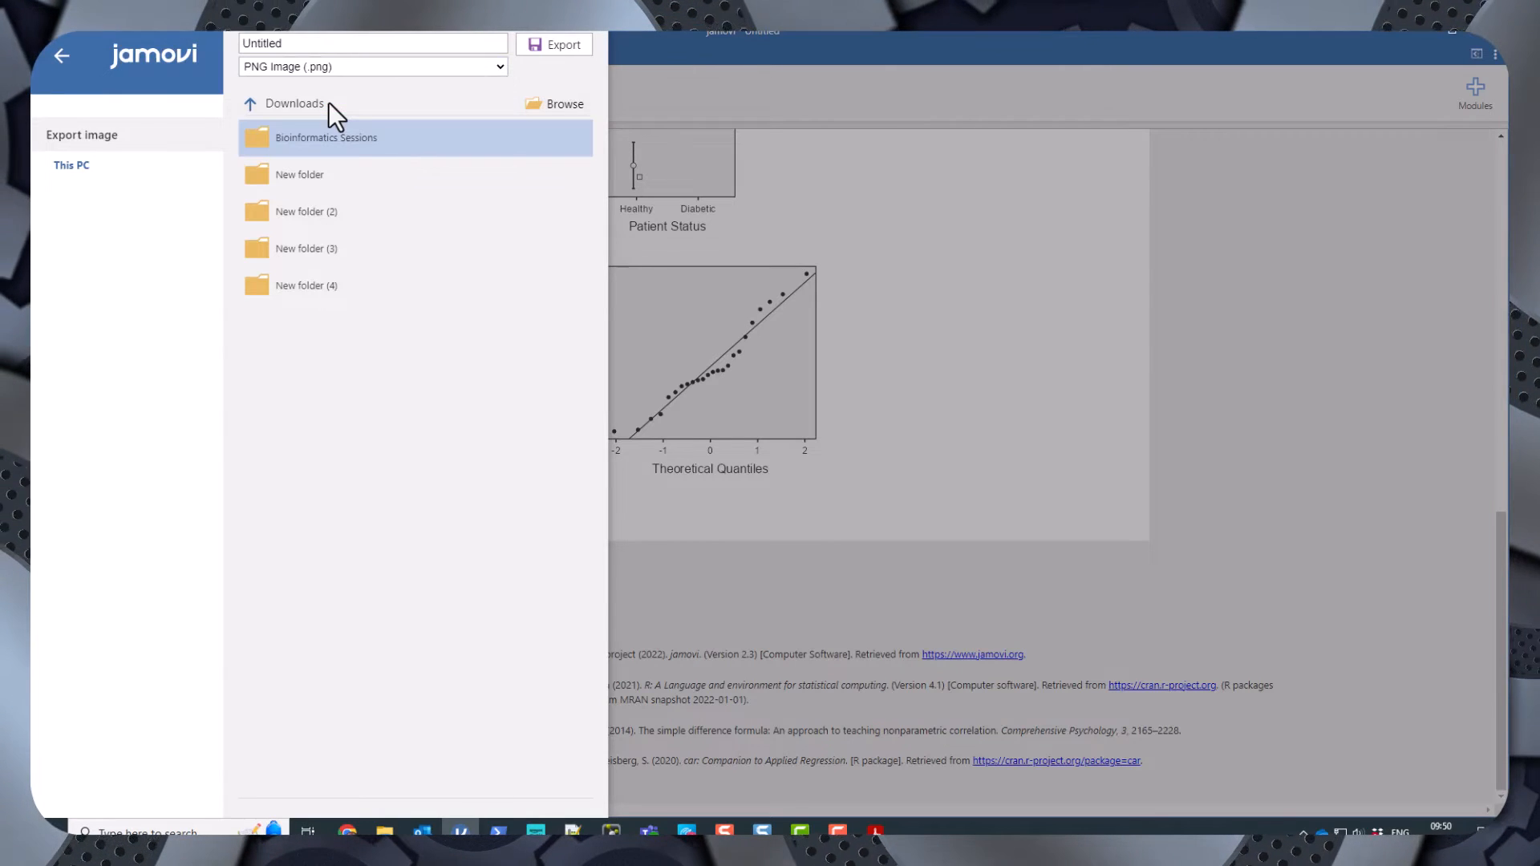
left_click(293, 45)
double_click(304, 44)
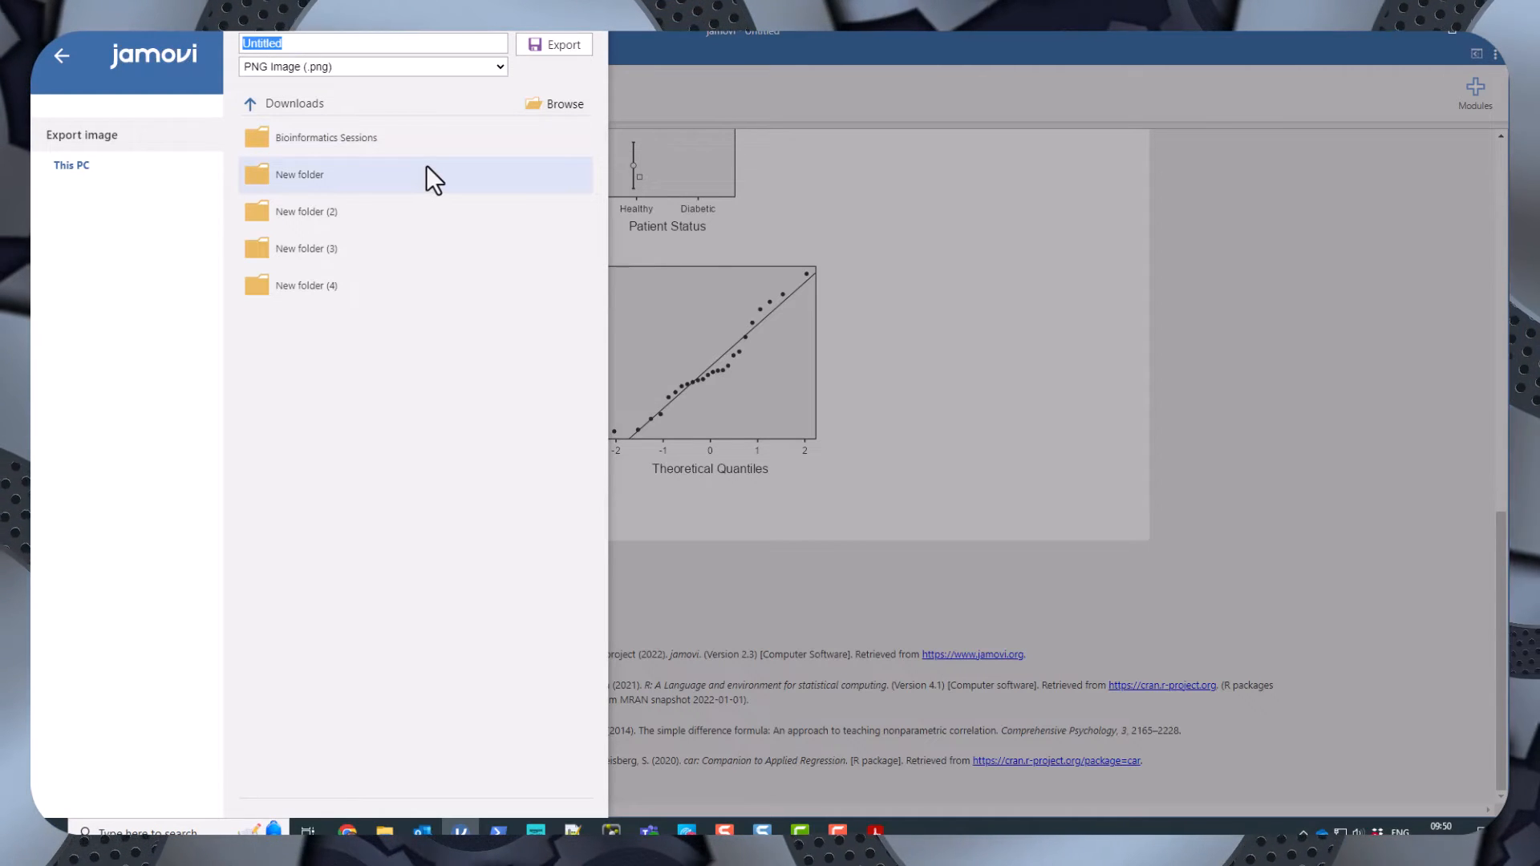
type("Plot1")
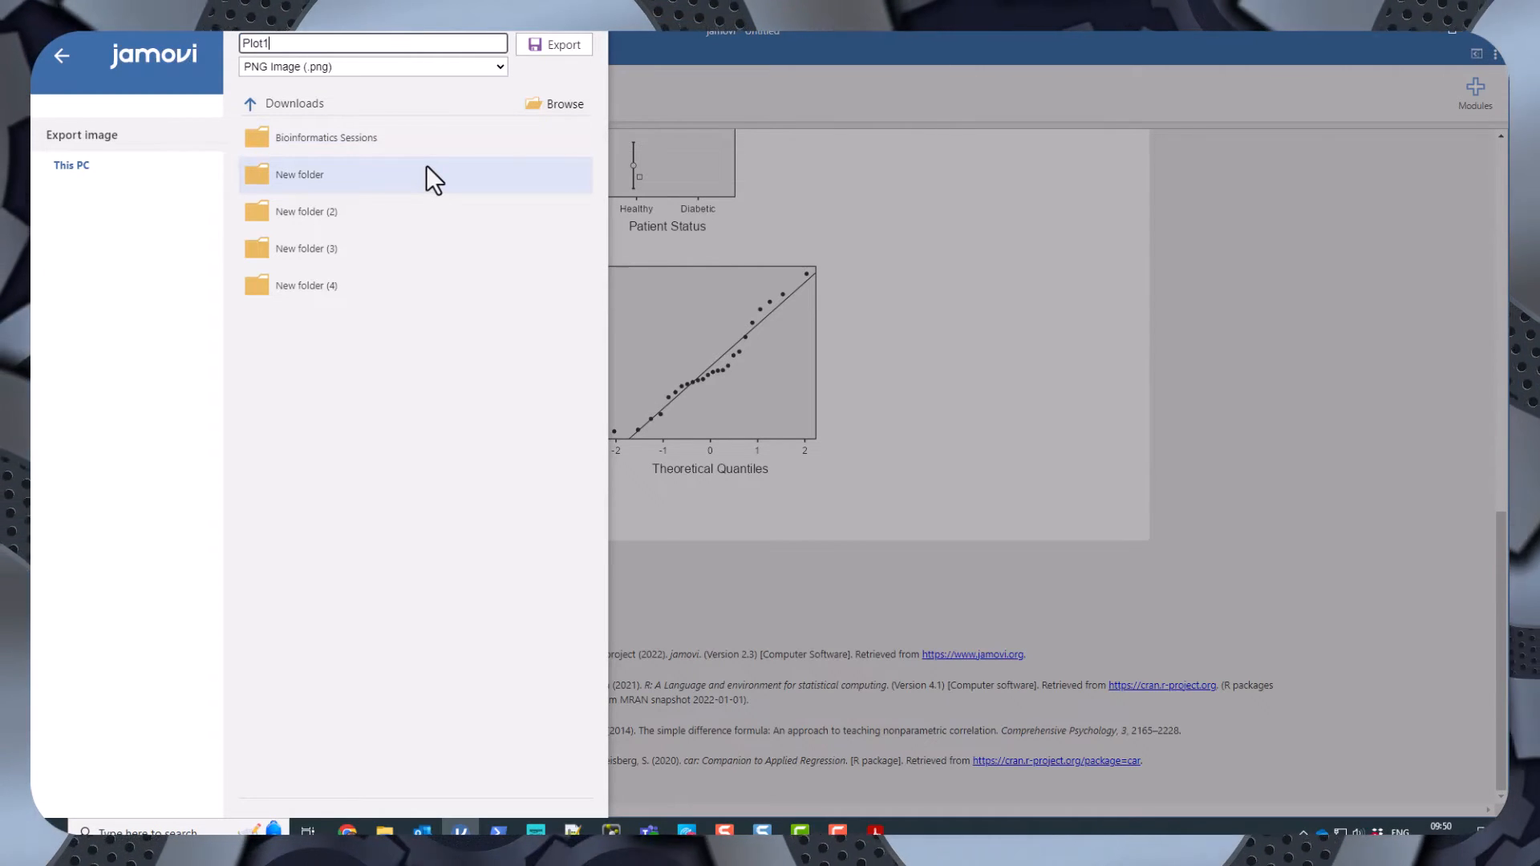
key("Return")
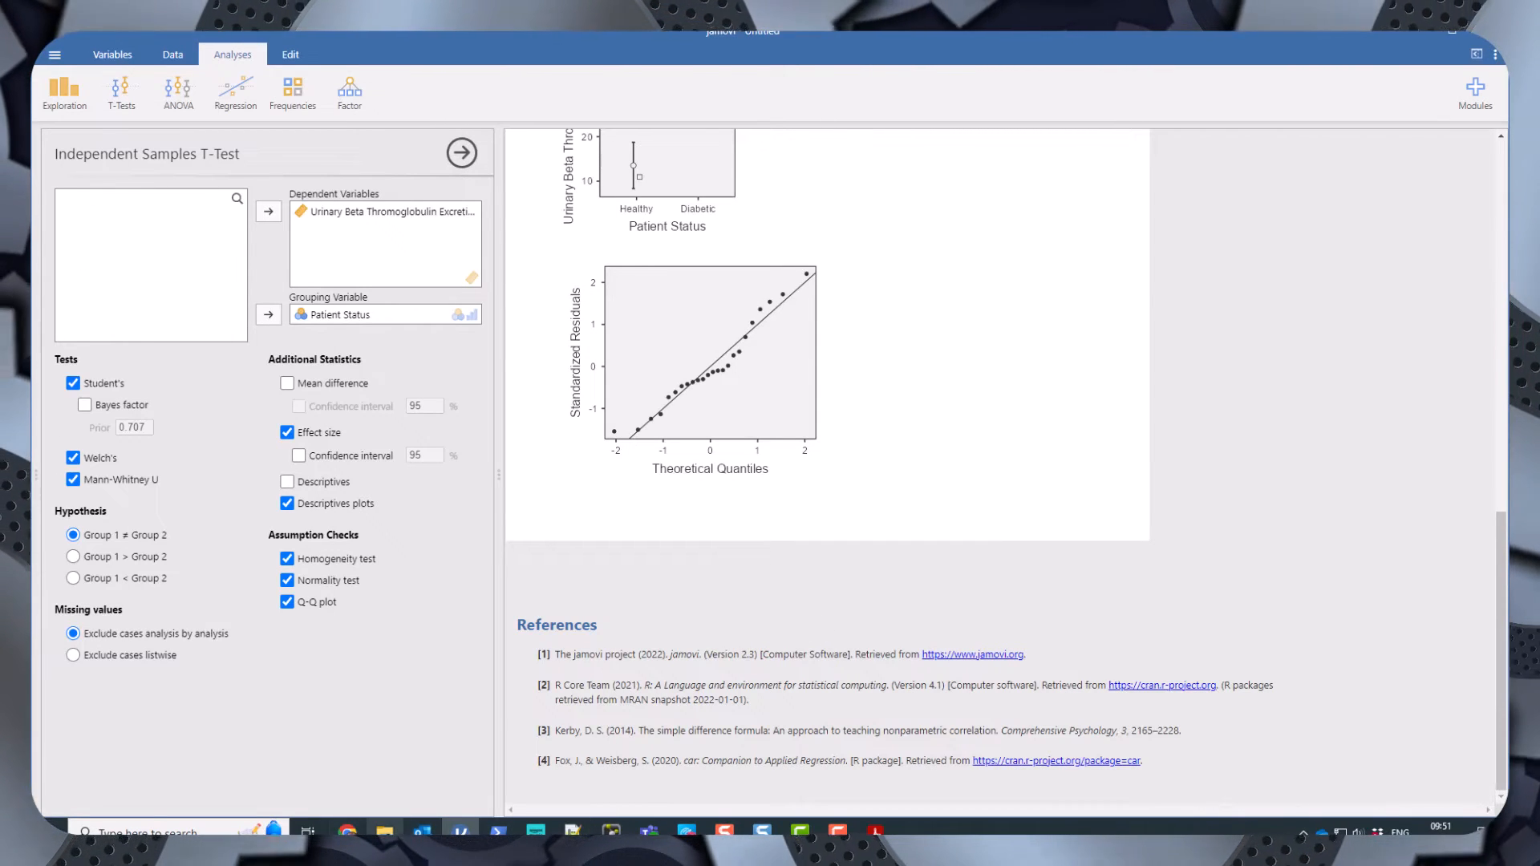
Open Plot1.png from Downloads to view the exported image, then close the viewer.
left_click(385, 833)
double_click(1134, 234)
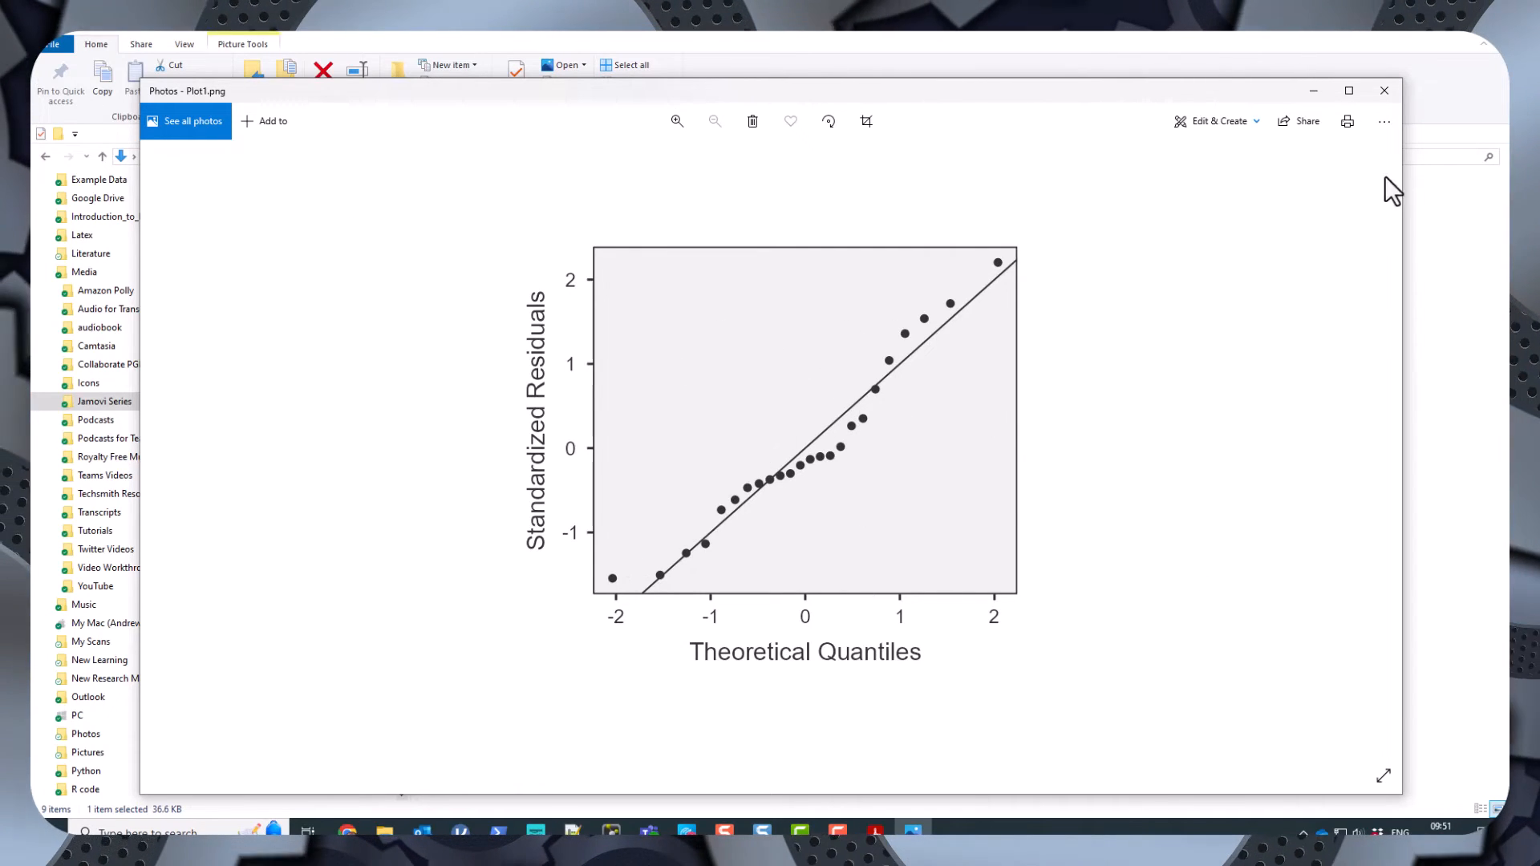
left_click(1384, 91)
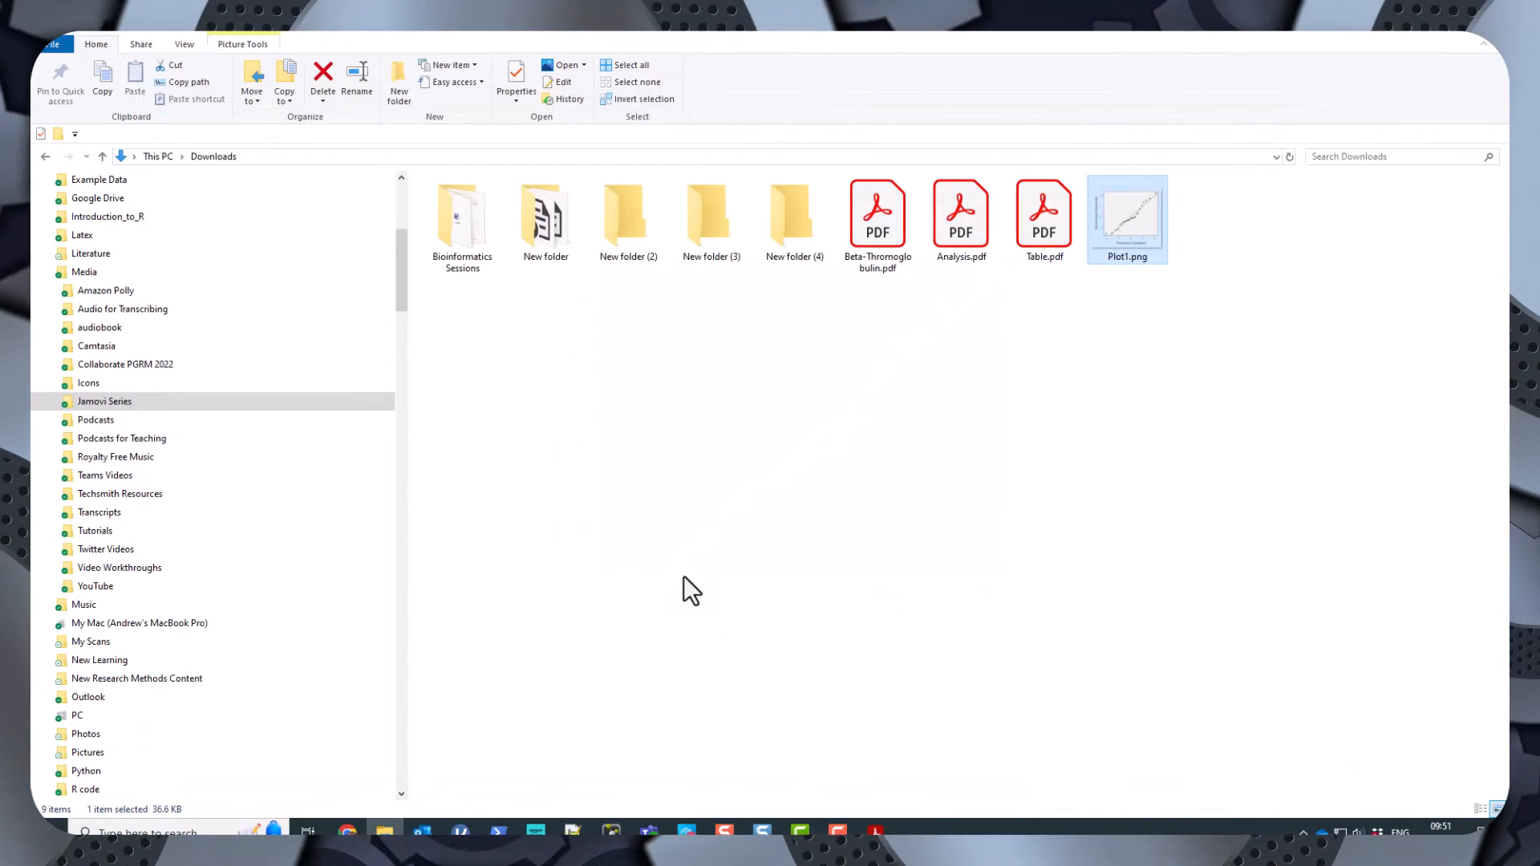
Export the descriptives plot of Urinary Beta Thromoglobulin Excretion by Patient Status as a PNG image named Line.
left_click(461, 831)
scroll(685, 329, "up", 3)
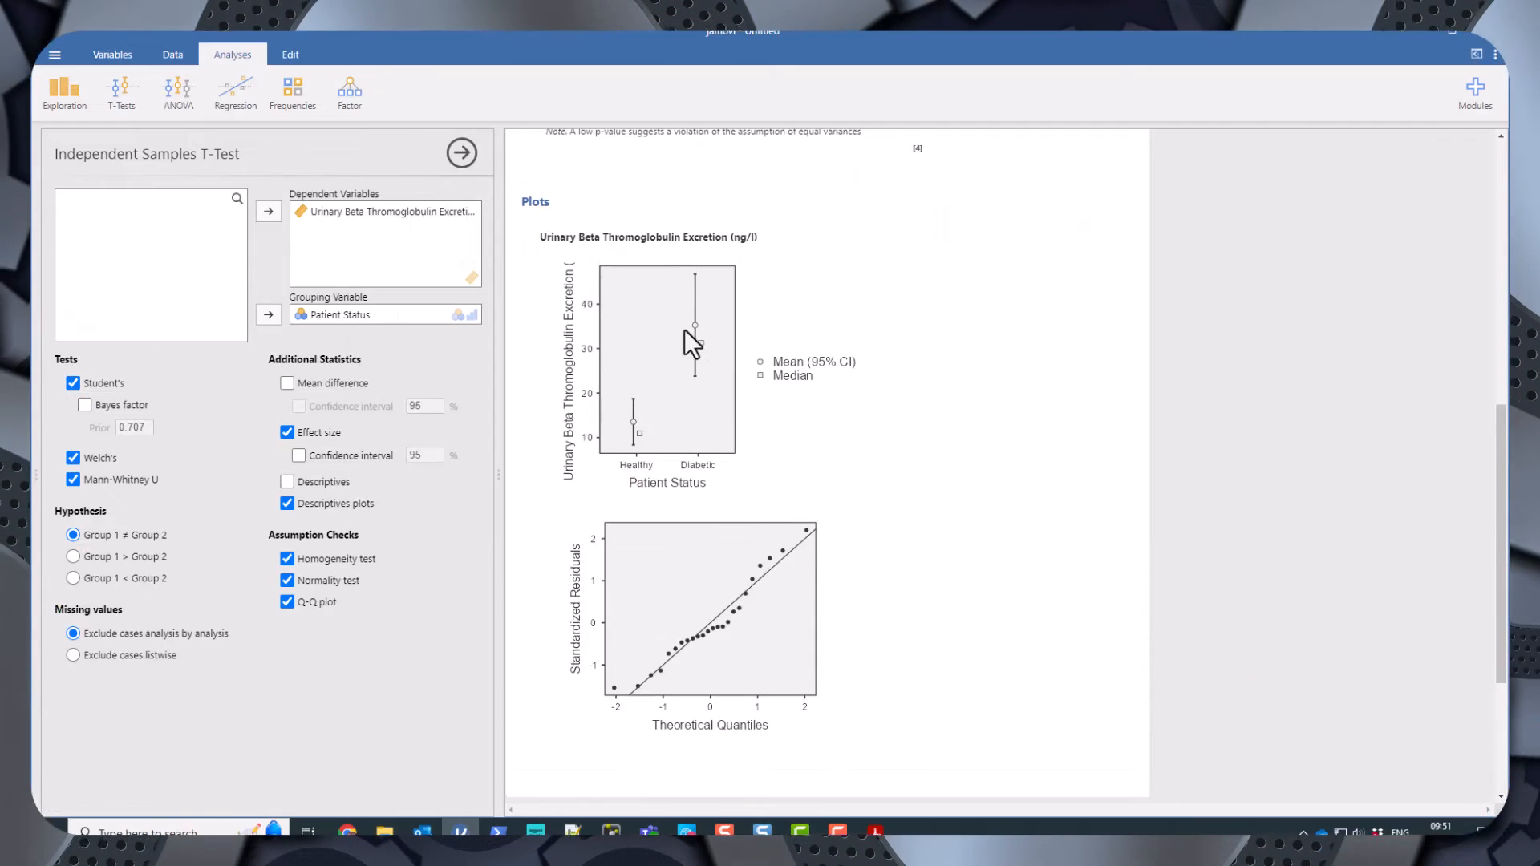
right_click(648, 385)
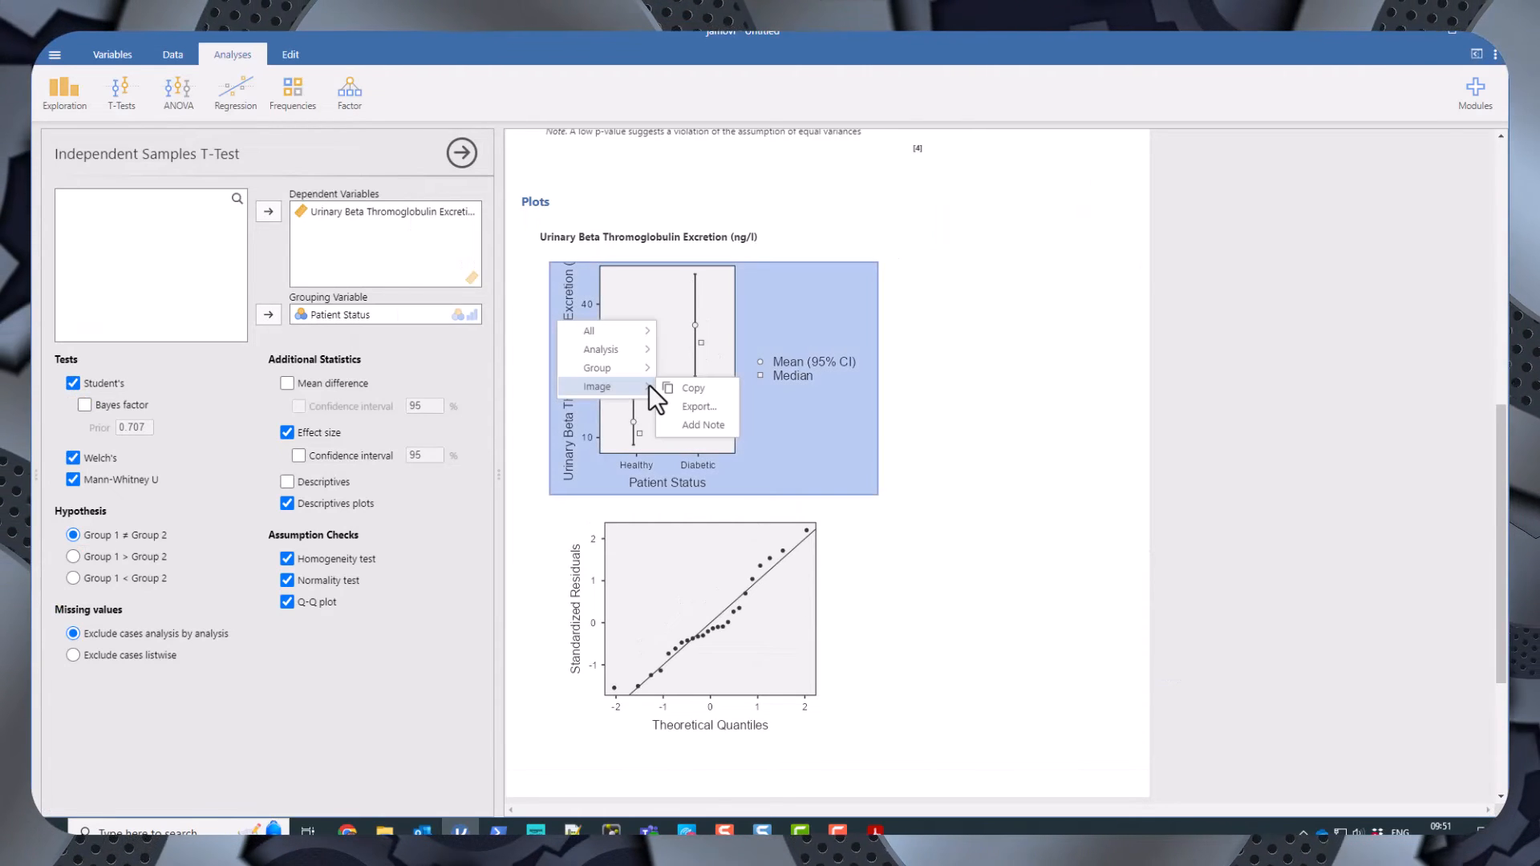
left_click(701, 402)
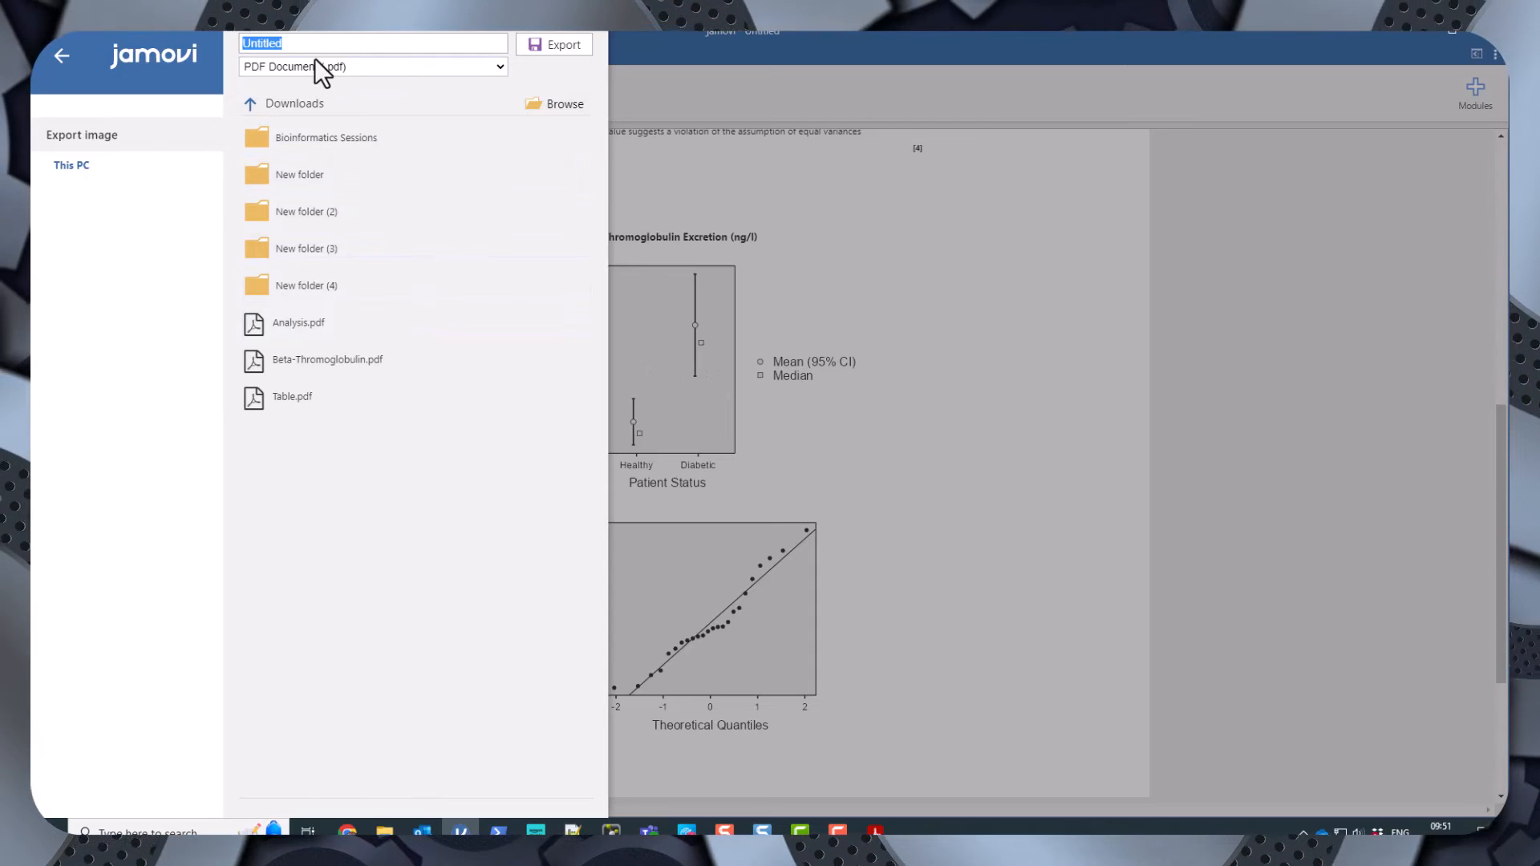
type("Boxplot")
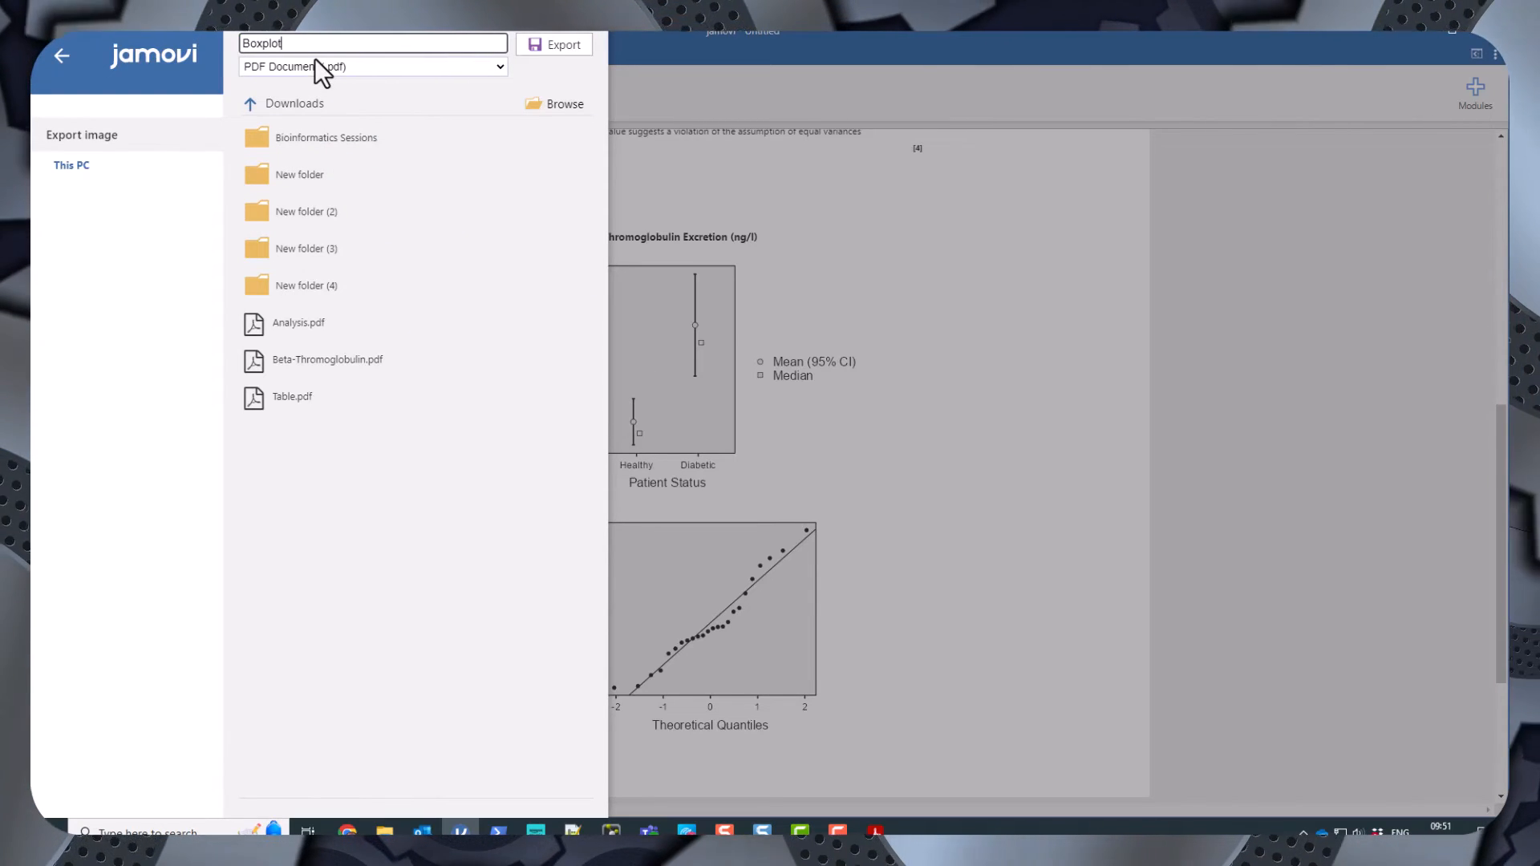
key("BackSpace")
key("BackSpace")
key("BackSpace")
key("BackSpace")
key("BackSpace")
key("BackSpace")
key("BackSpace")
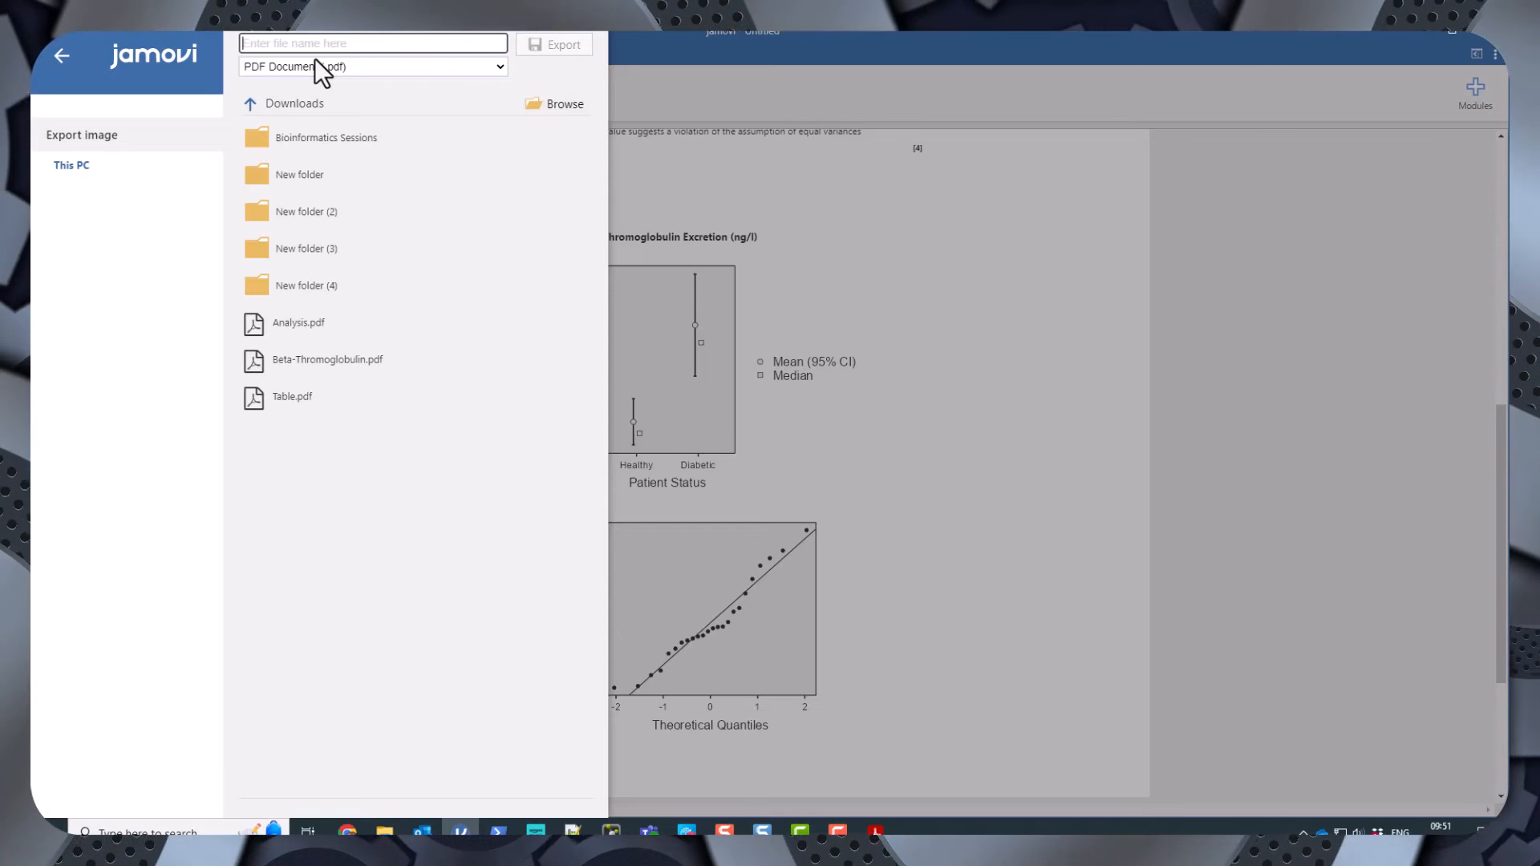
left_click(325, 62)
left_click(294, 43)
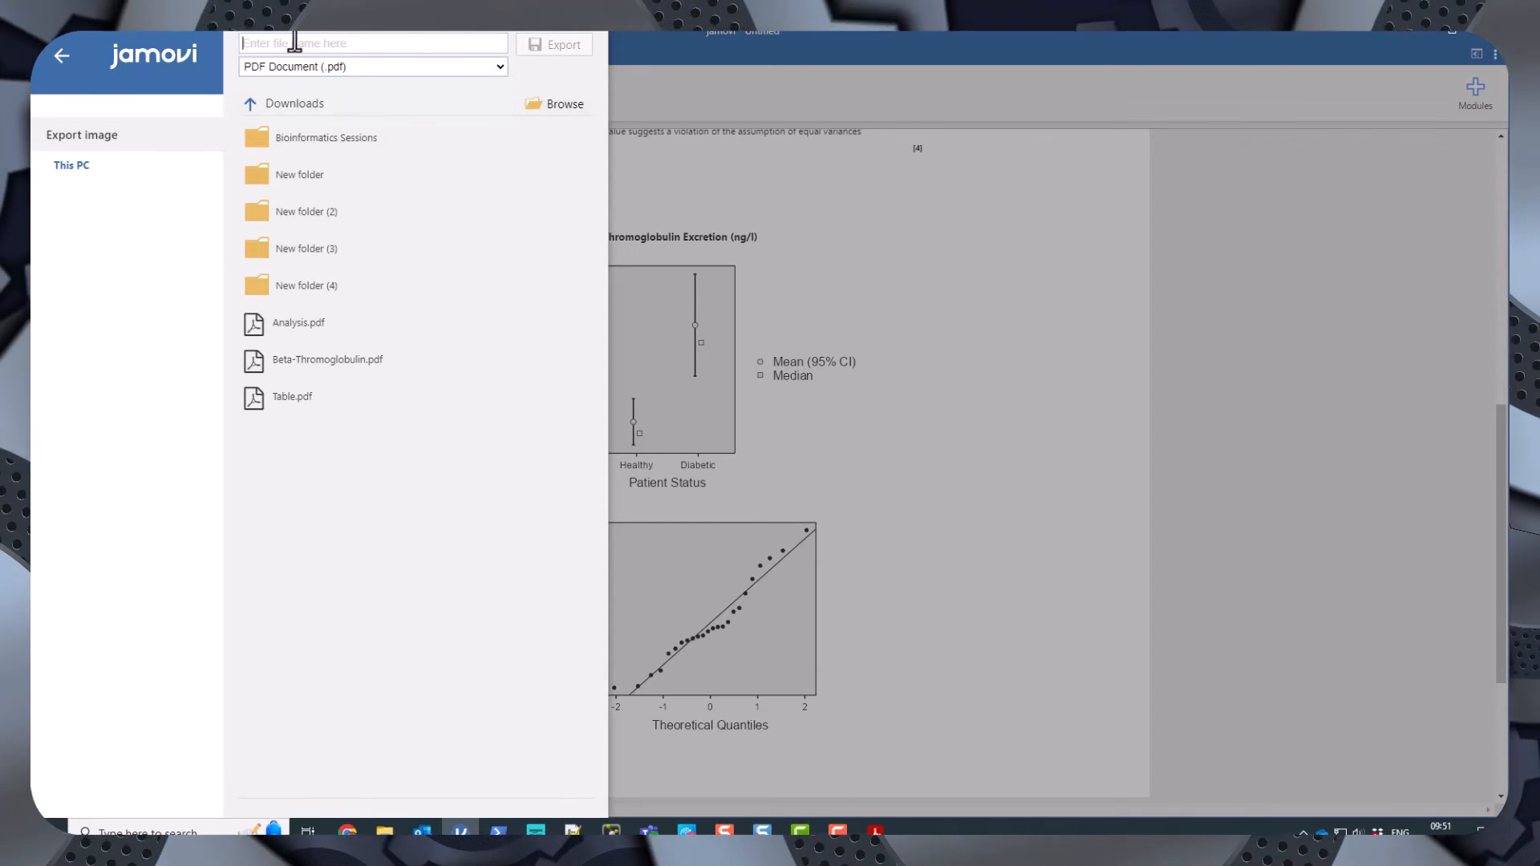
type("Line")
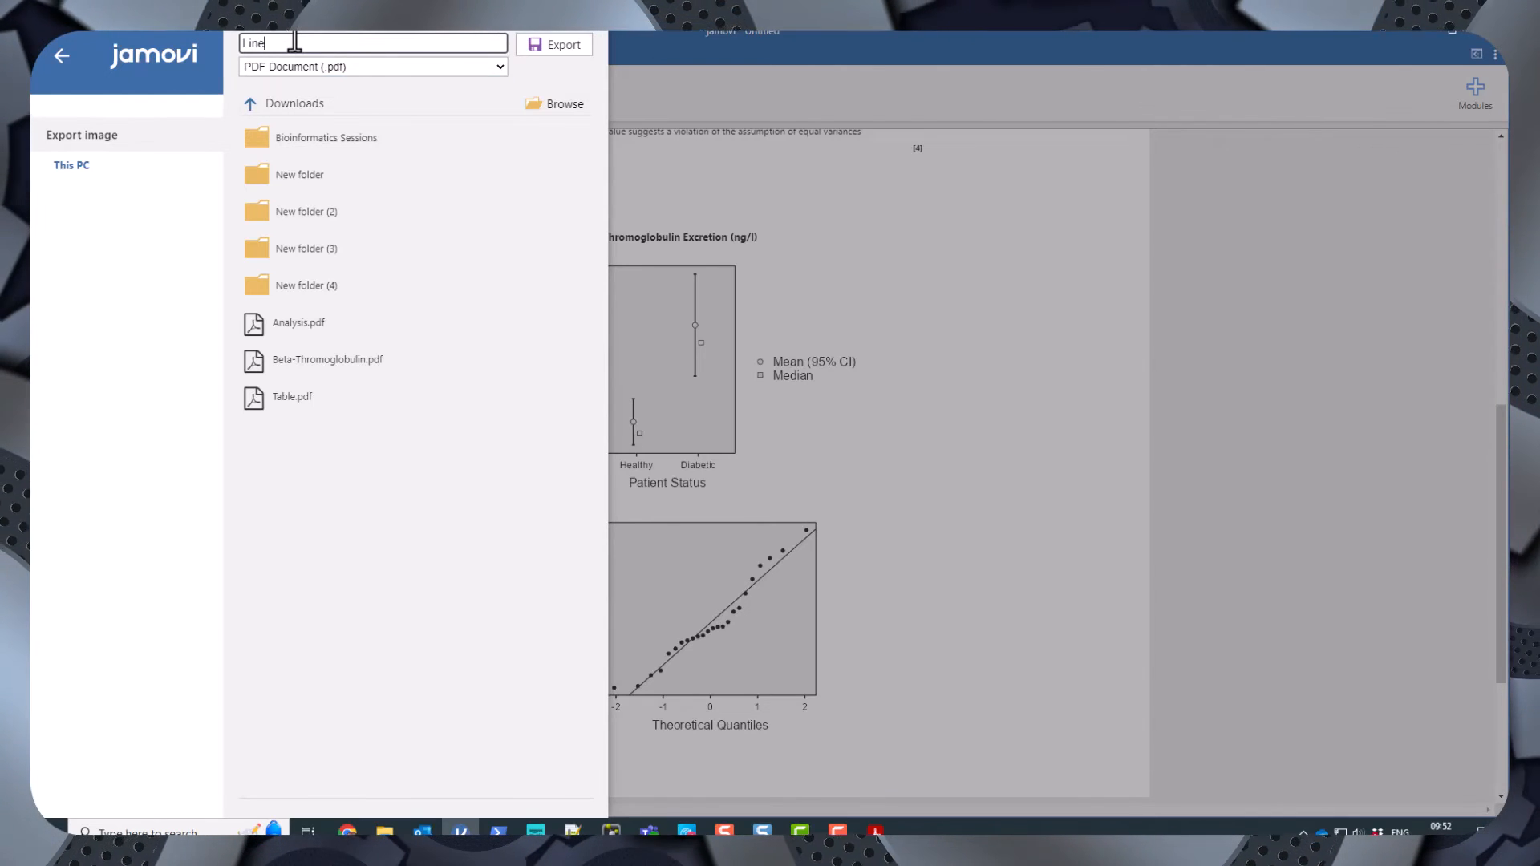
left_click(381, 69)
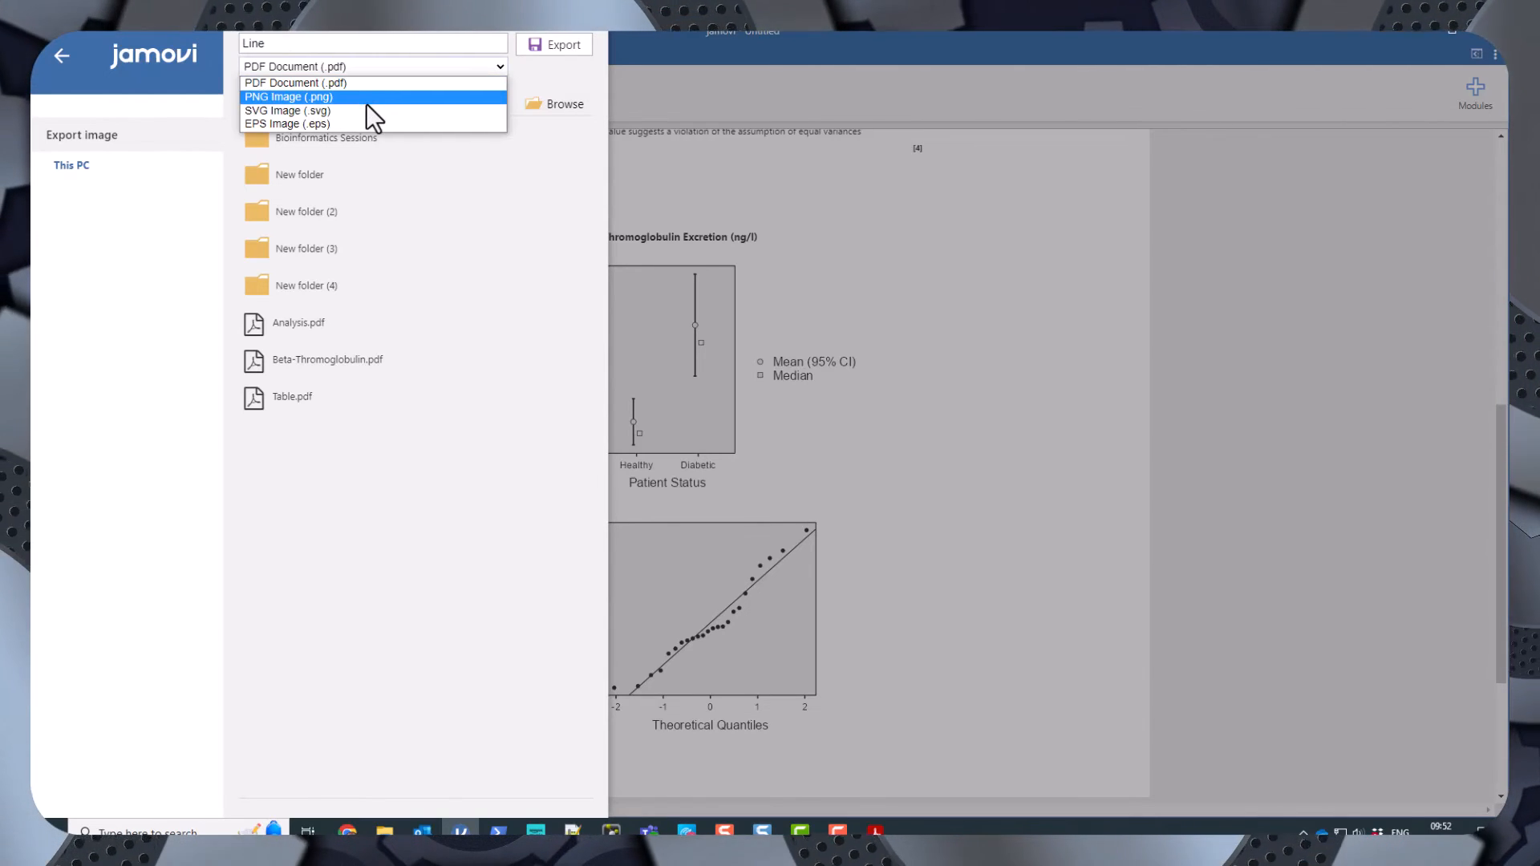
left_click(365, 101)
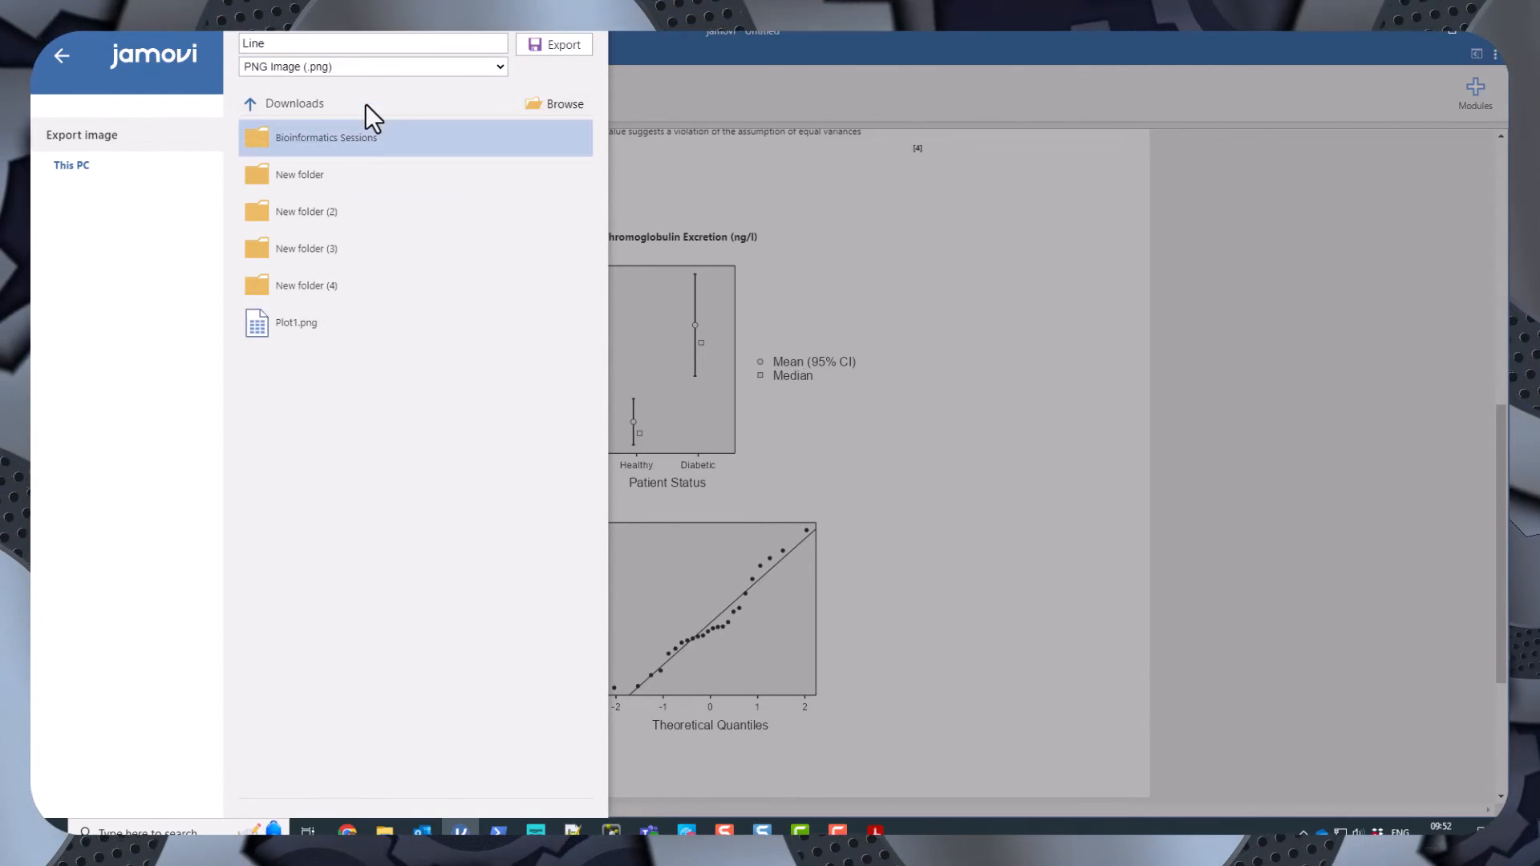
left_click(551, 43)
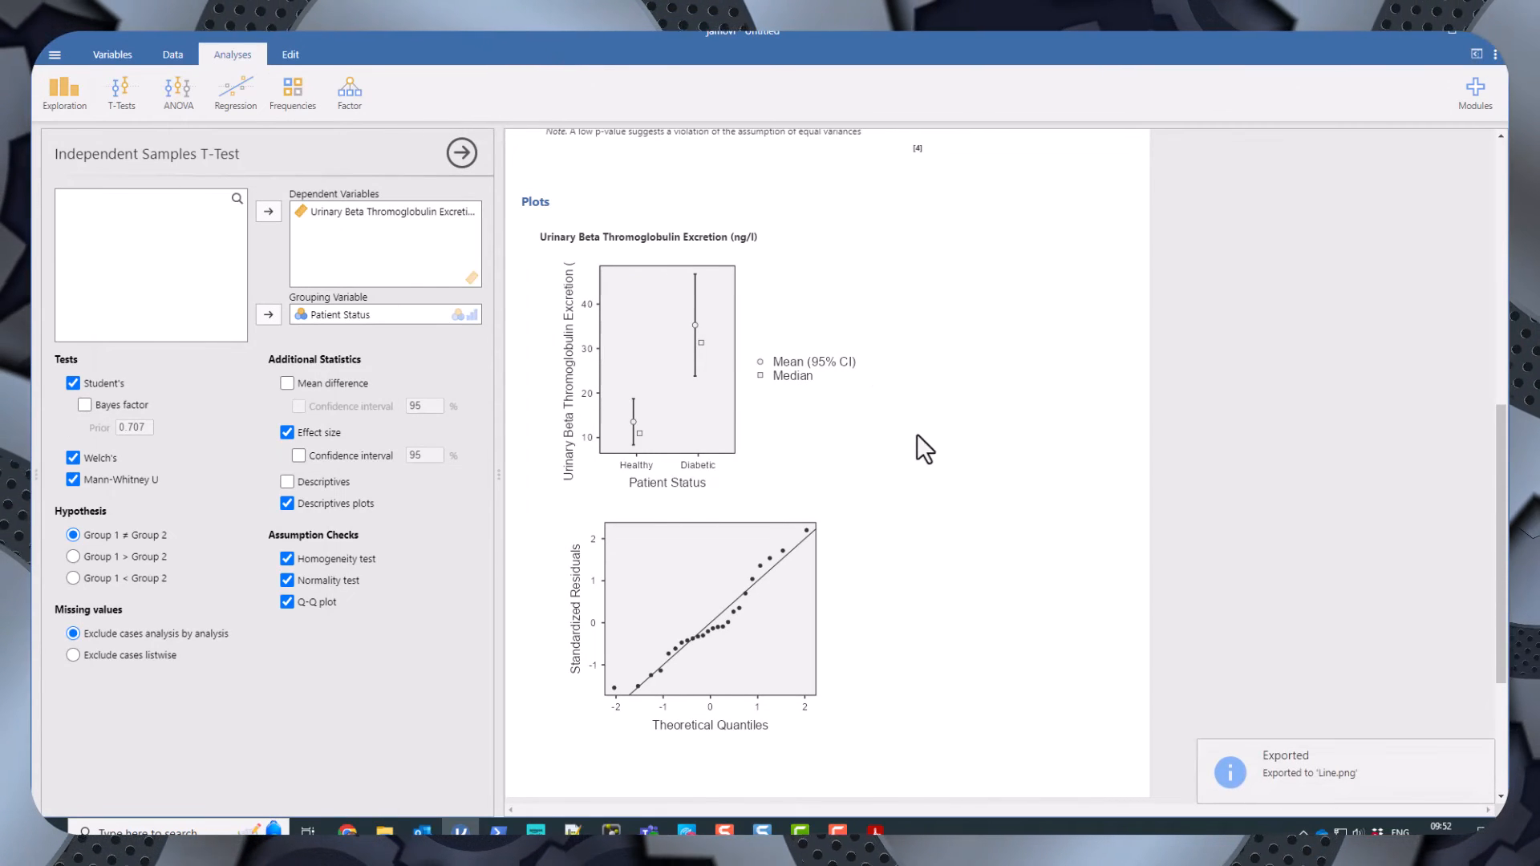
Add an empty note beneath the descriptives plot of Urinary Beta Thromoglobulin Excretion.
right_click(684, 373)
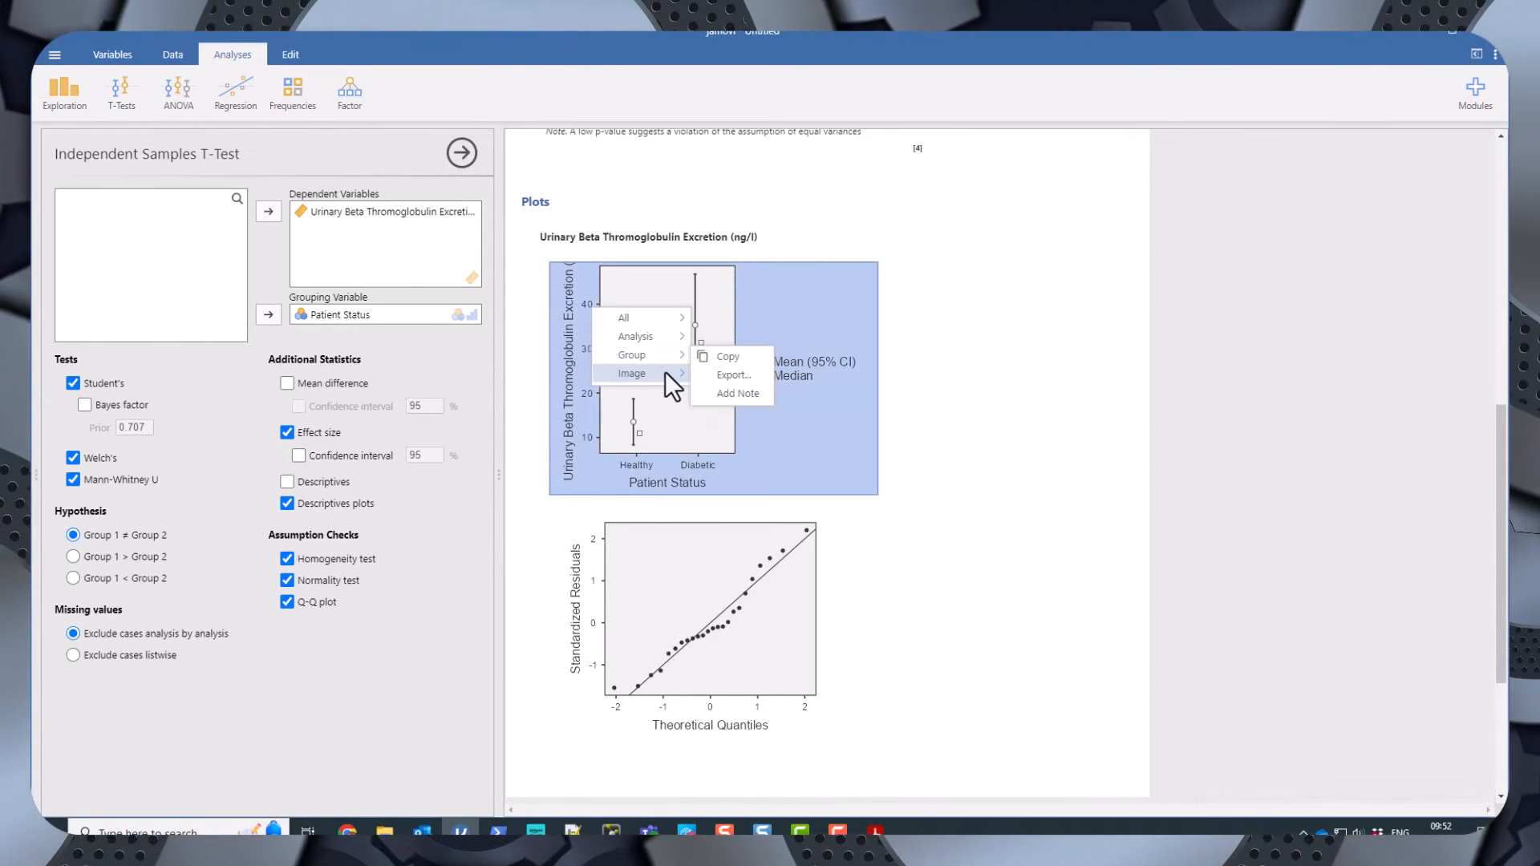
left_click(806, 323)
right_click(682, 319)
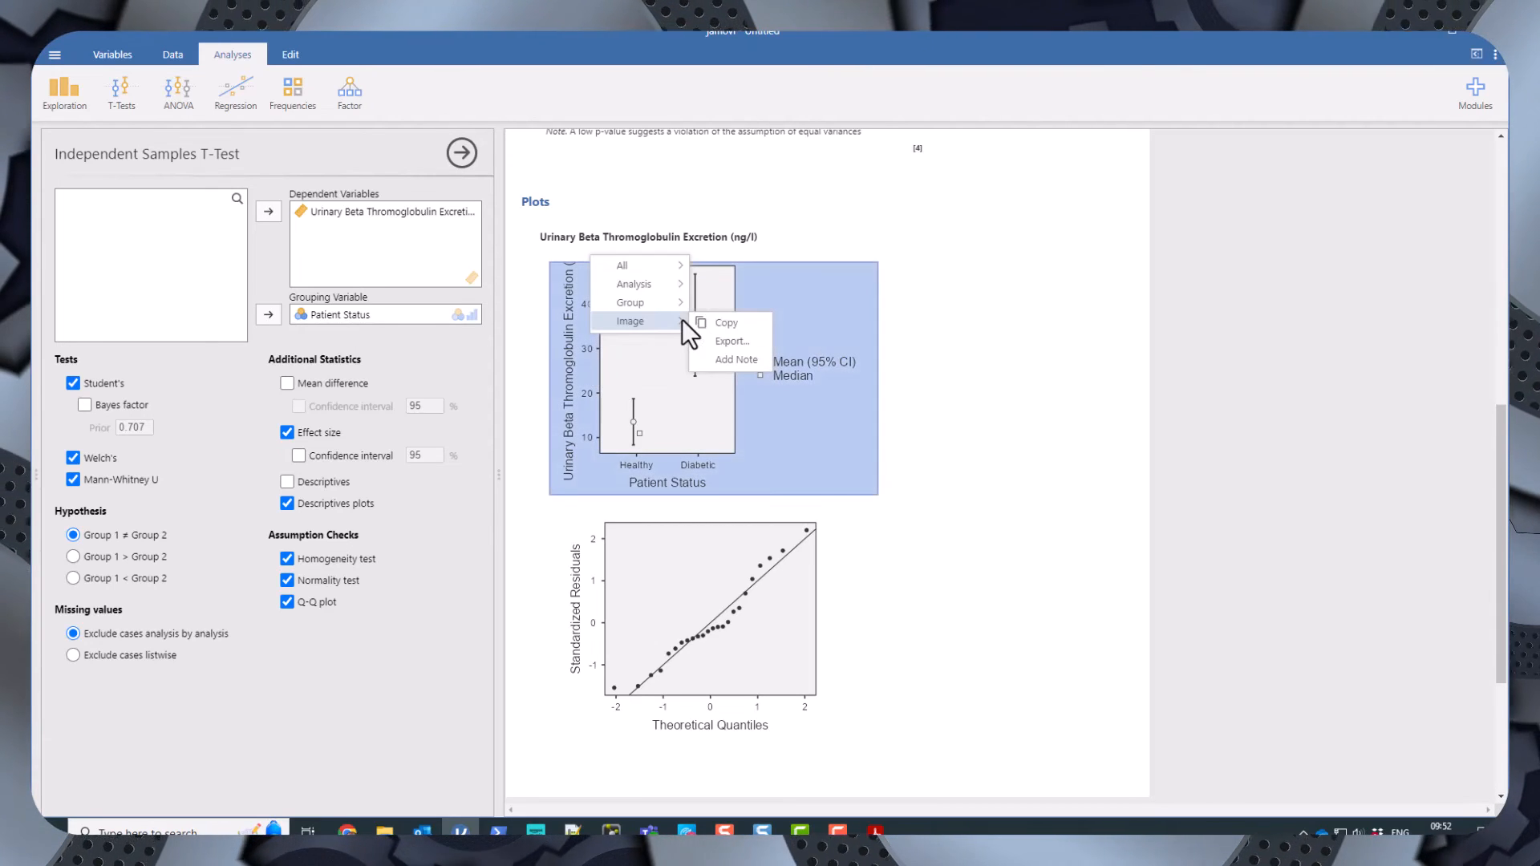
left_click(746, 359)
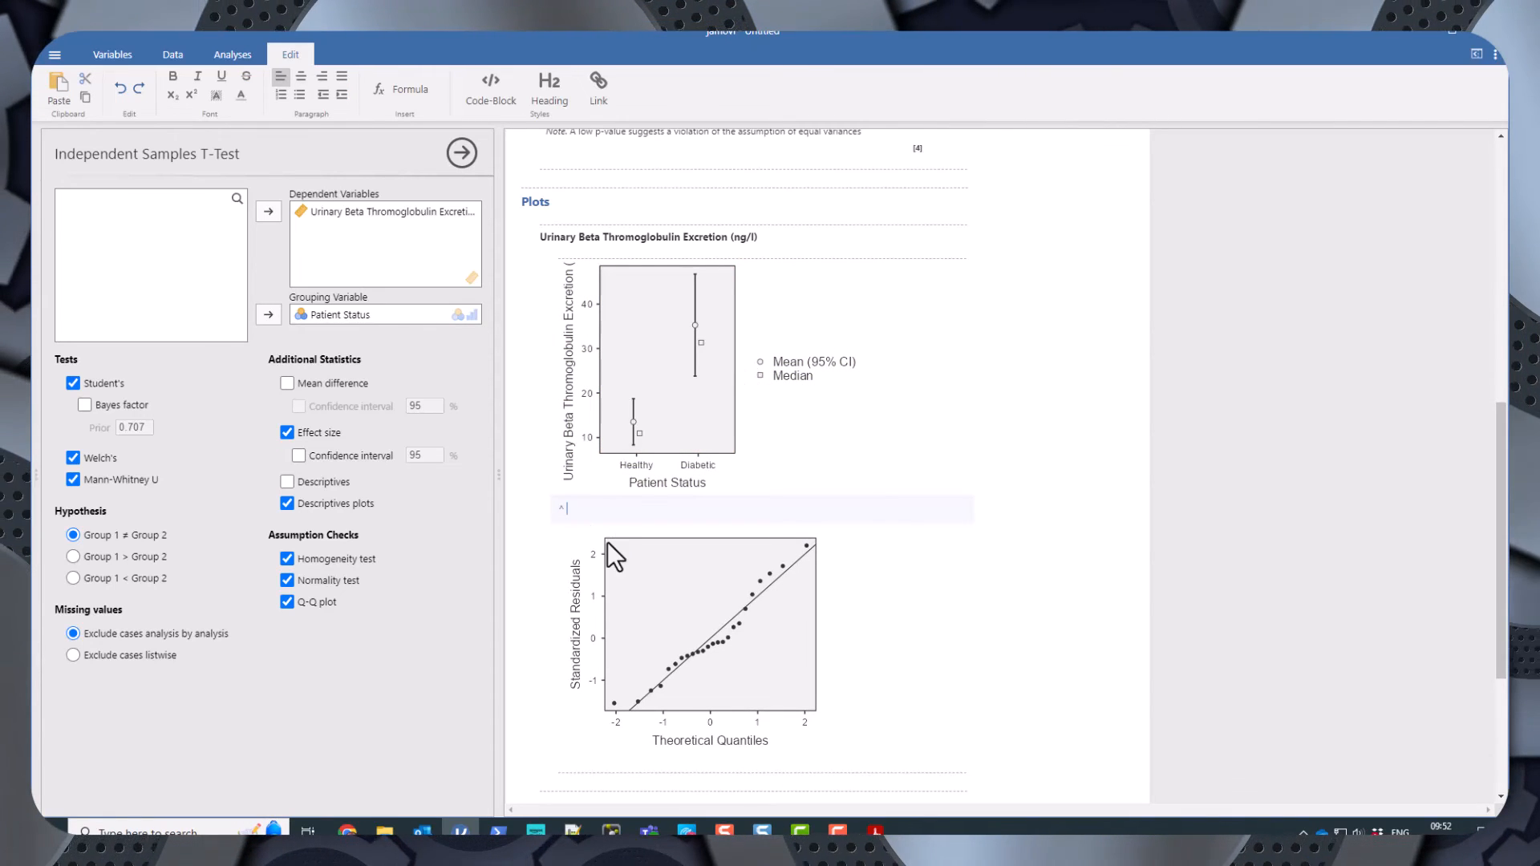
left_click(962, 374)
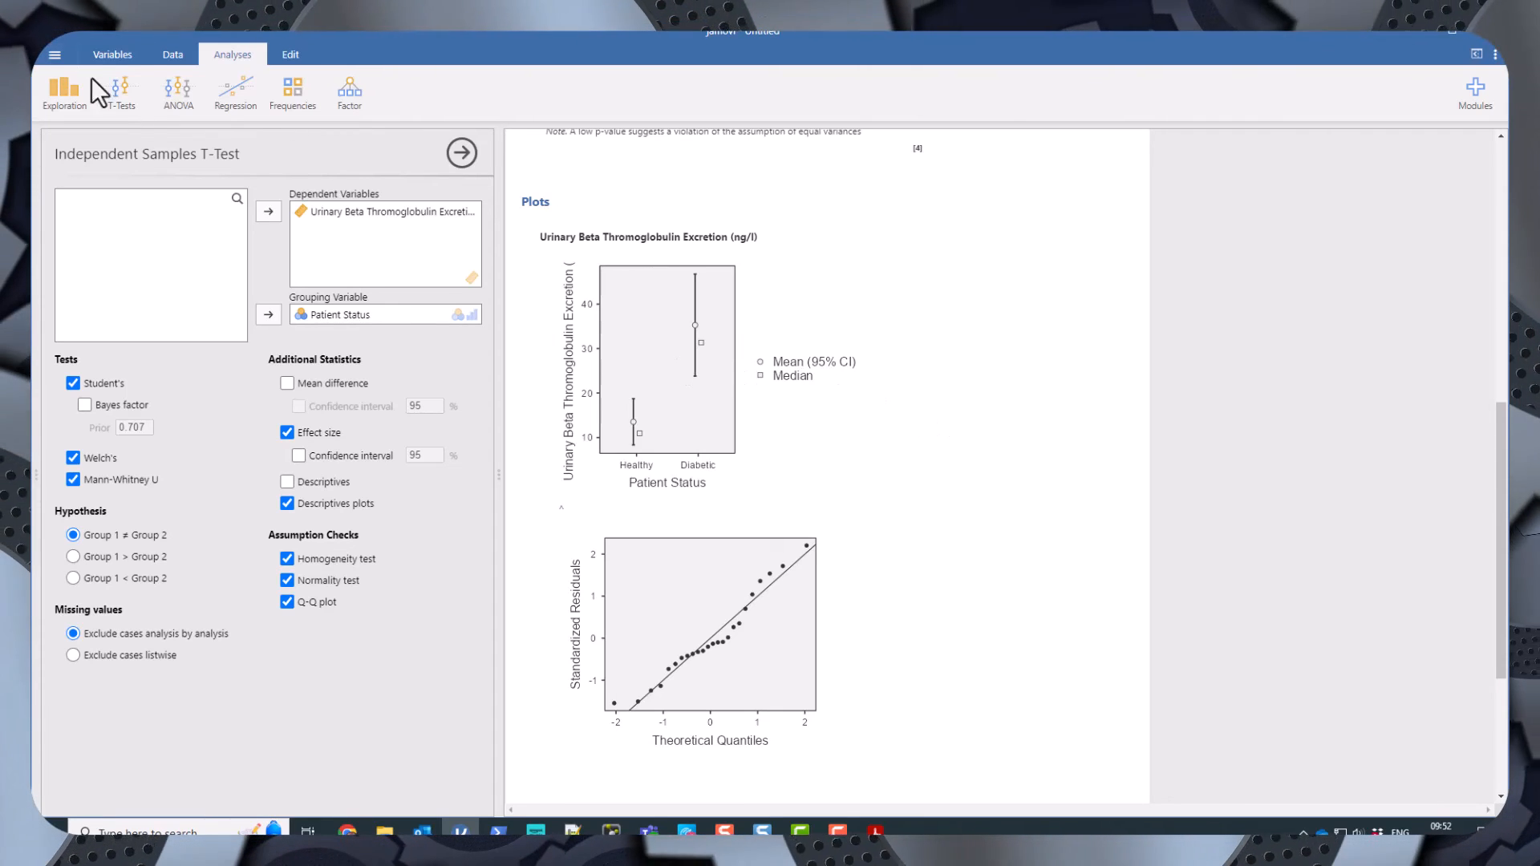
Create a Descriptives analysis of Urinary Beta Thromoglobulin Excretion split by Patient Status.
left_click(64, 98)
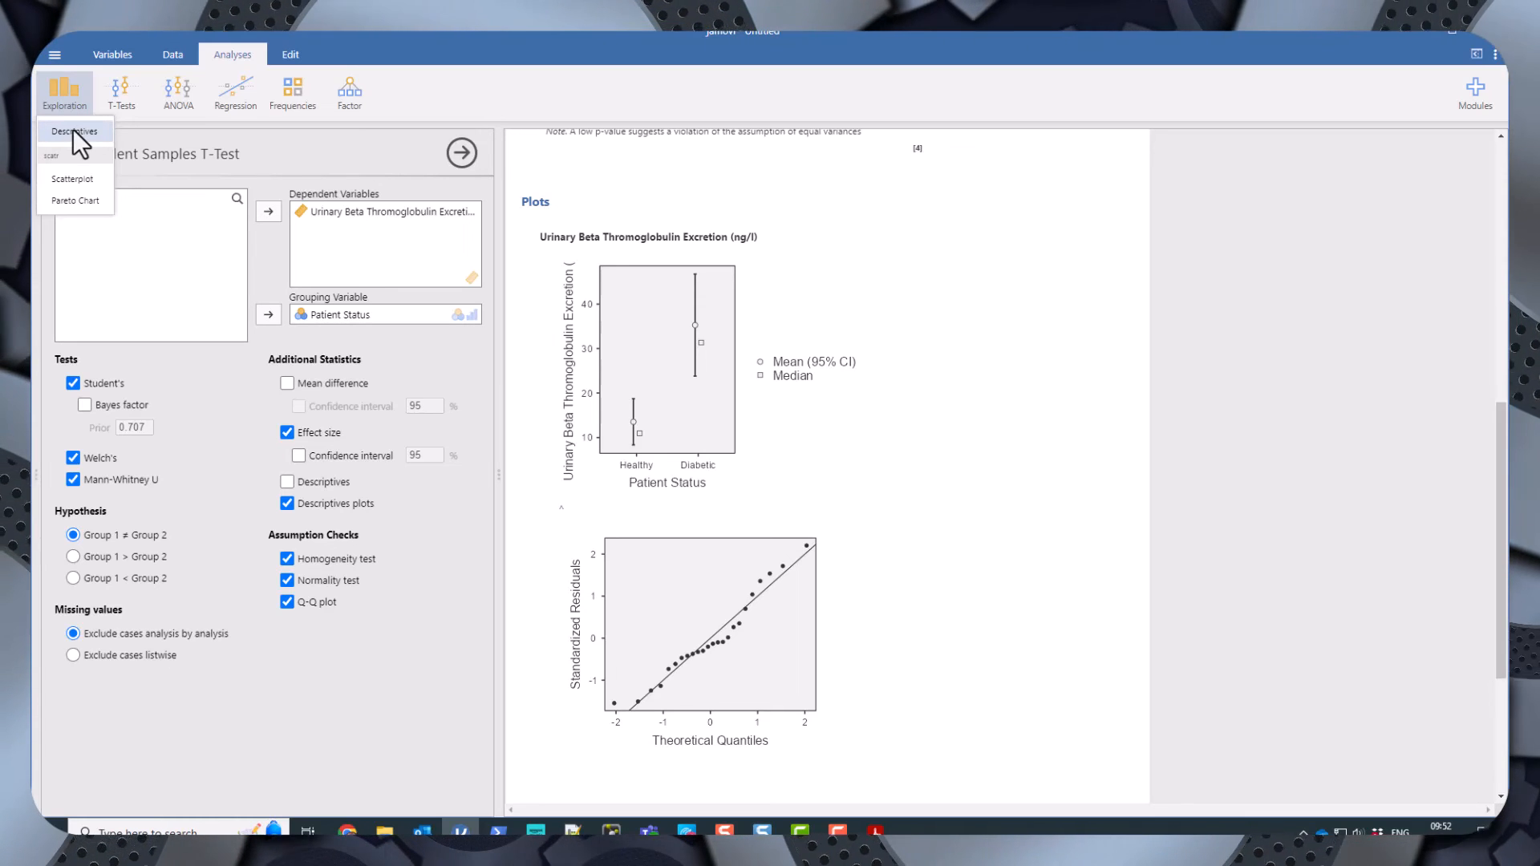
left_click(74, 131)
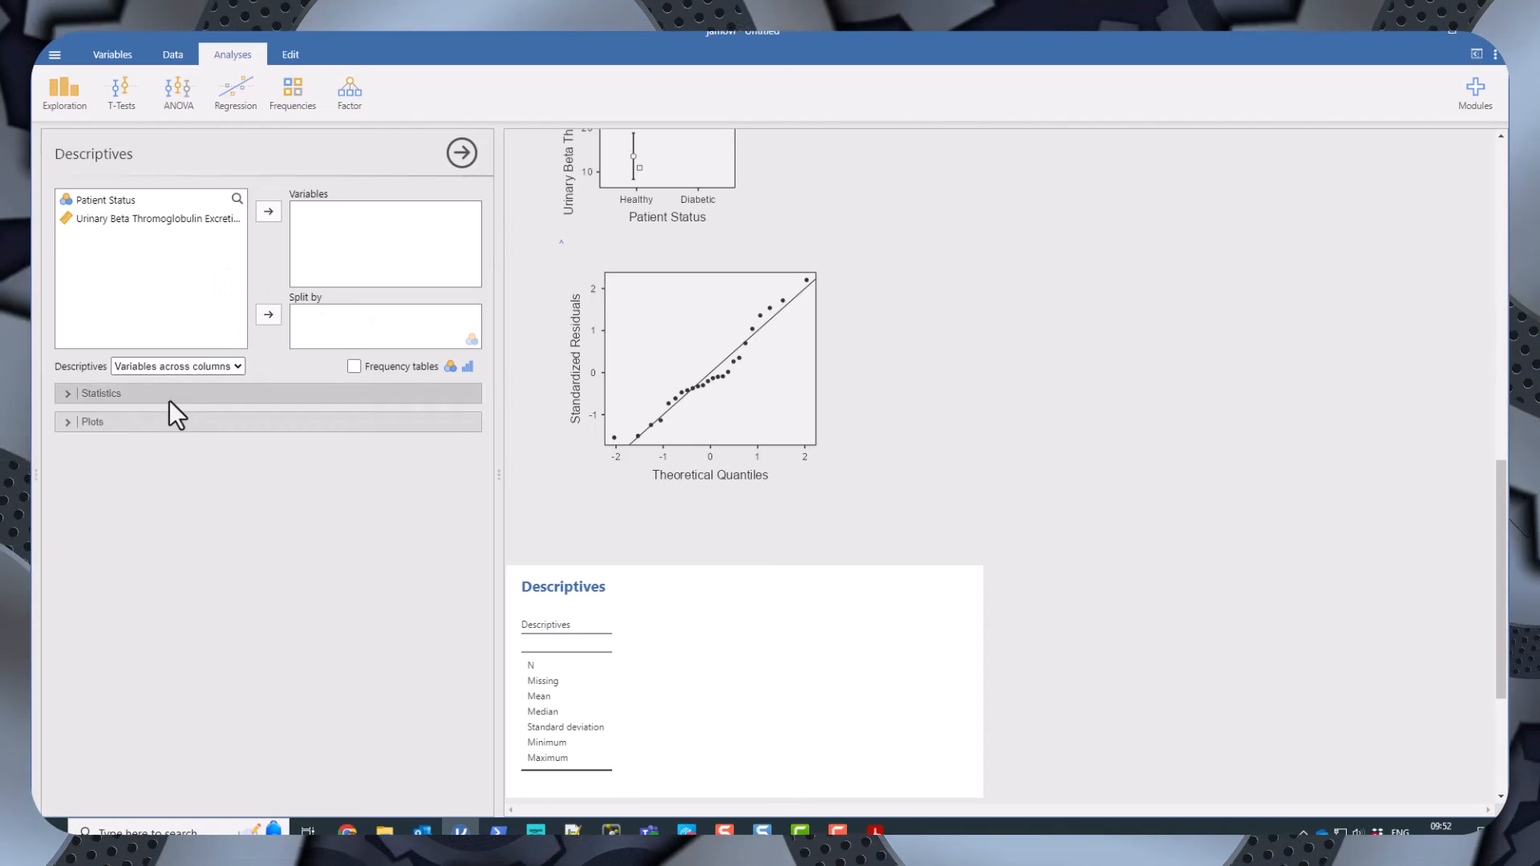
left_click(76, 422)
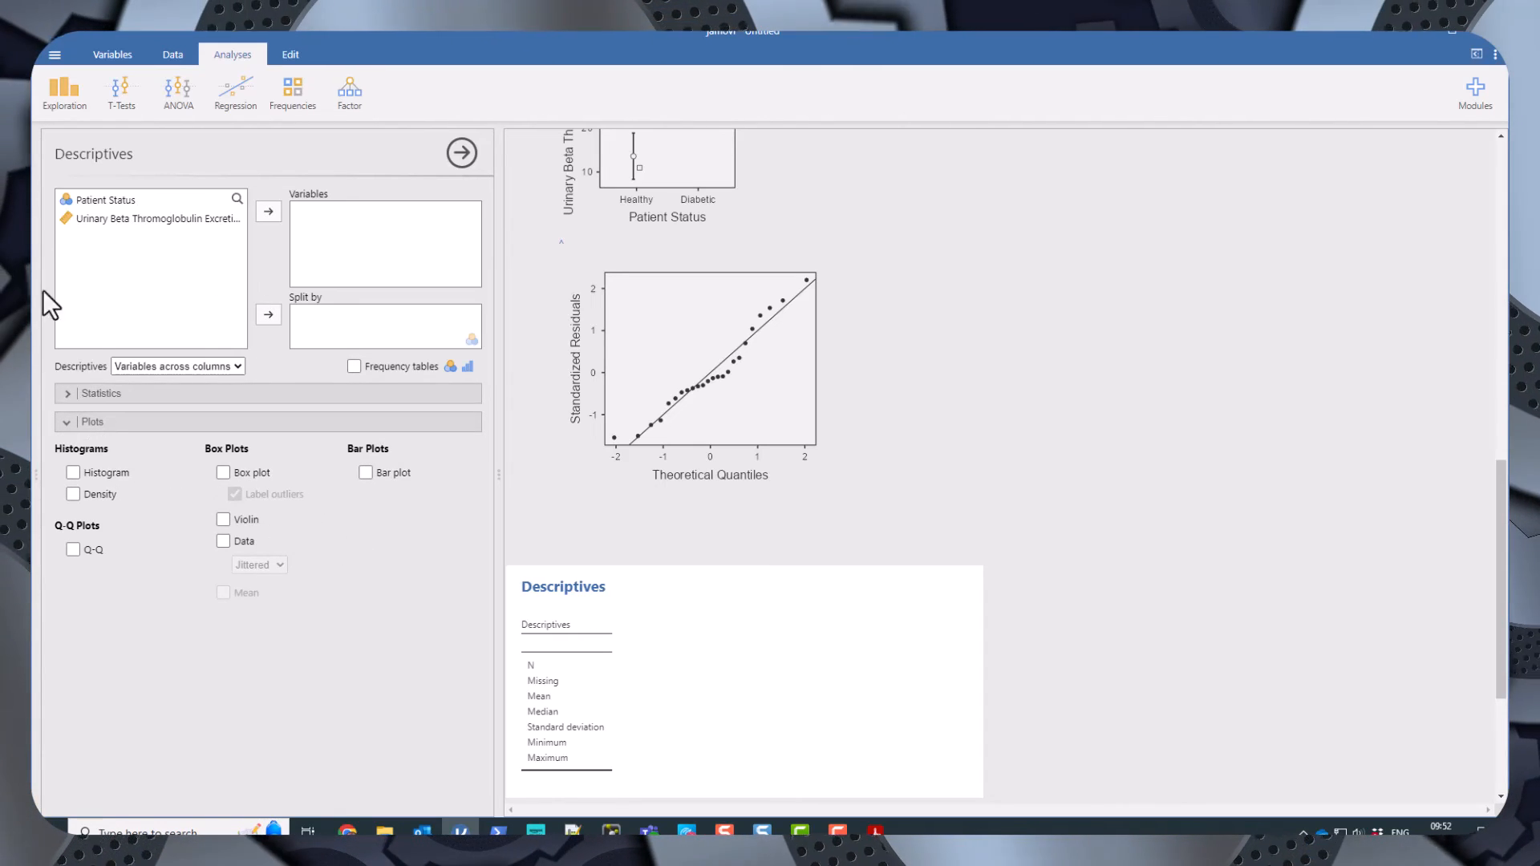
left_click(96, 219)
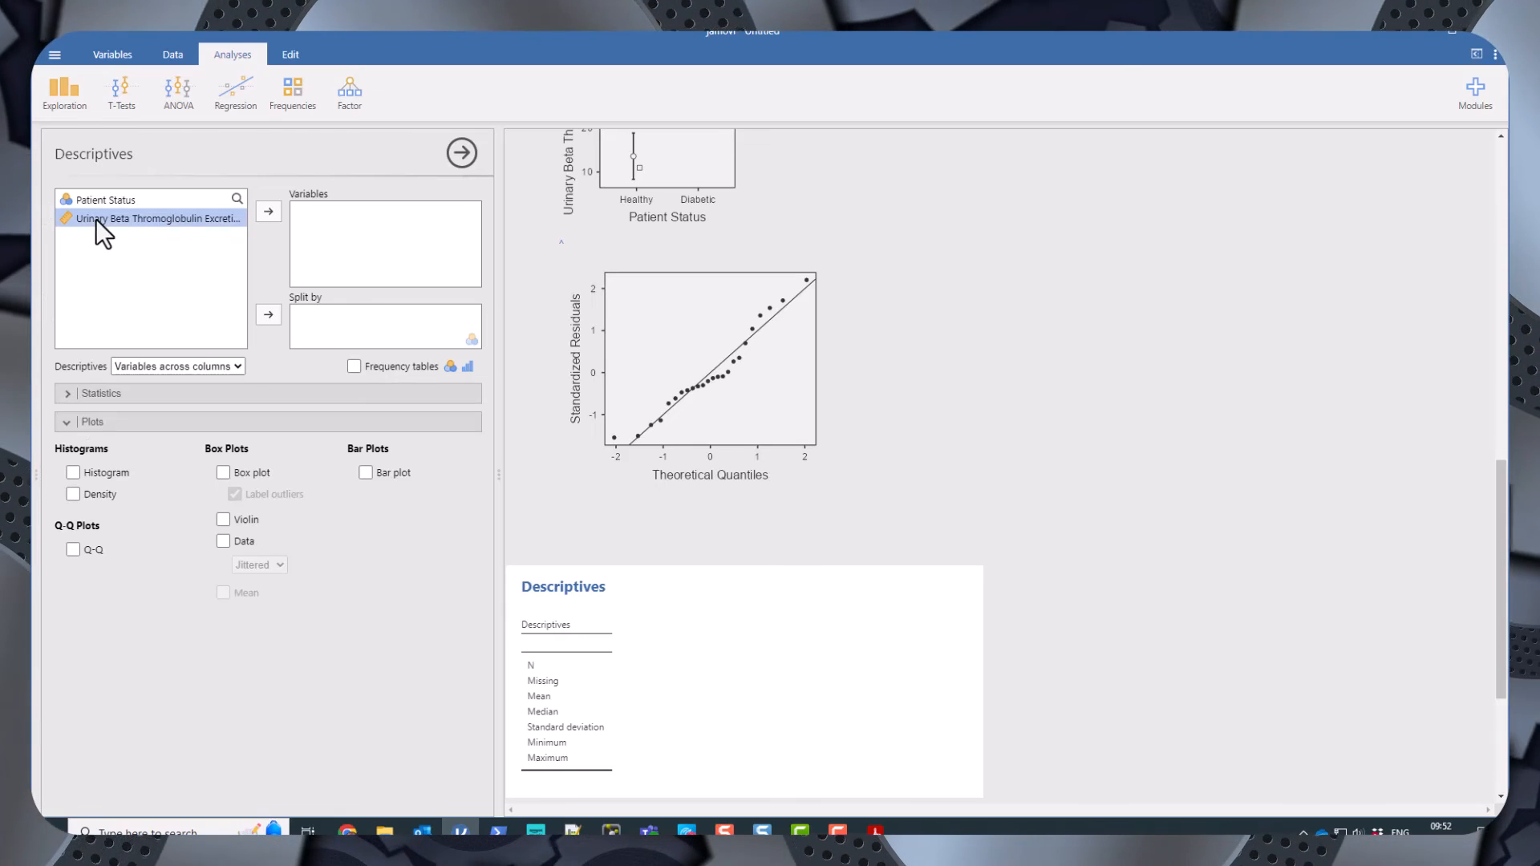
left_click(268, 213)
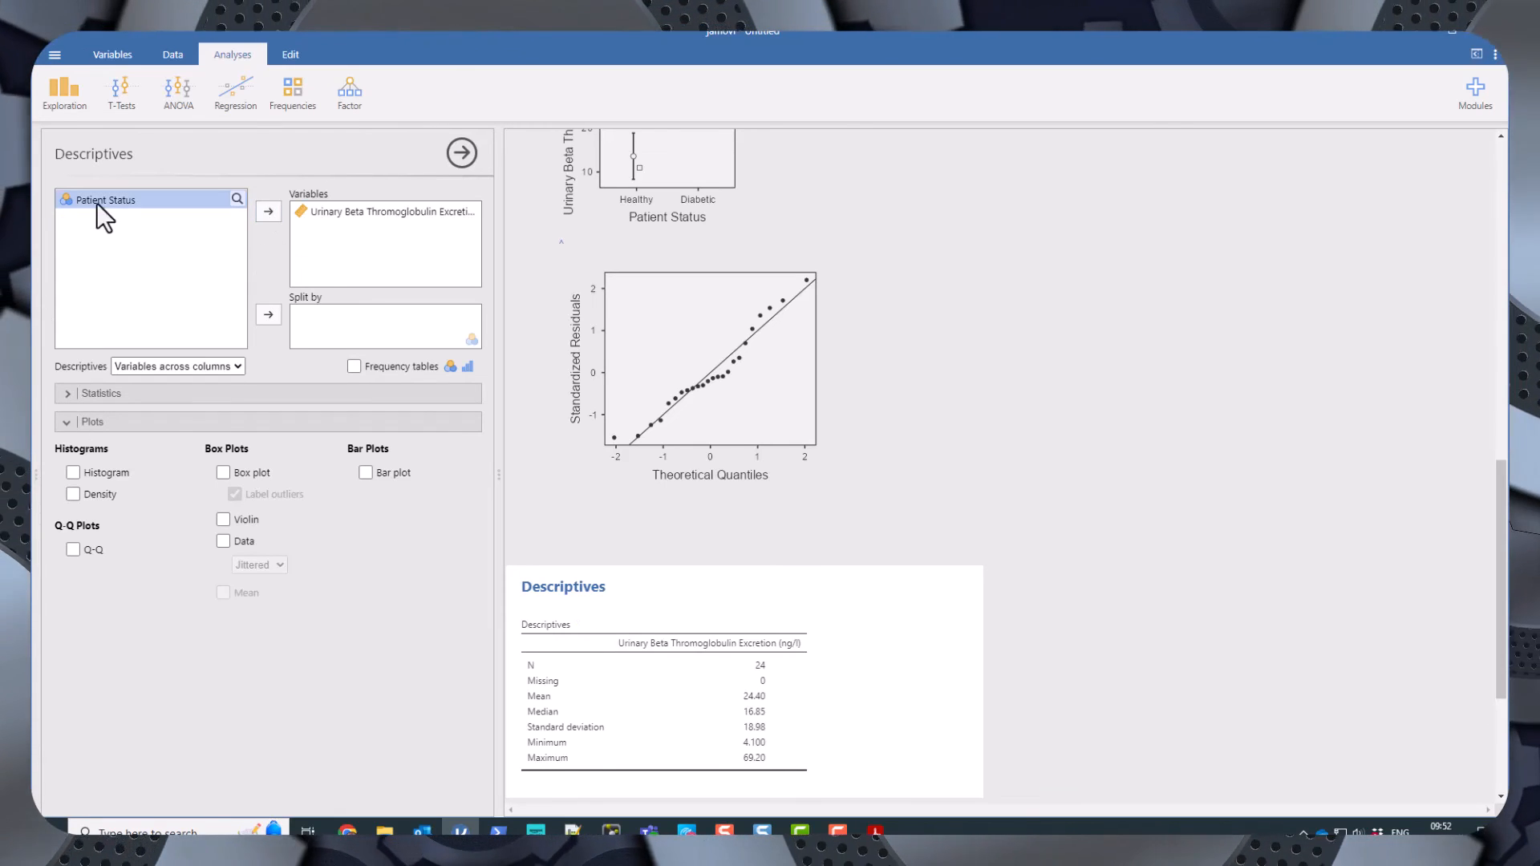
left_click(265, 316)
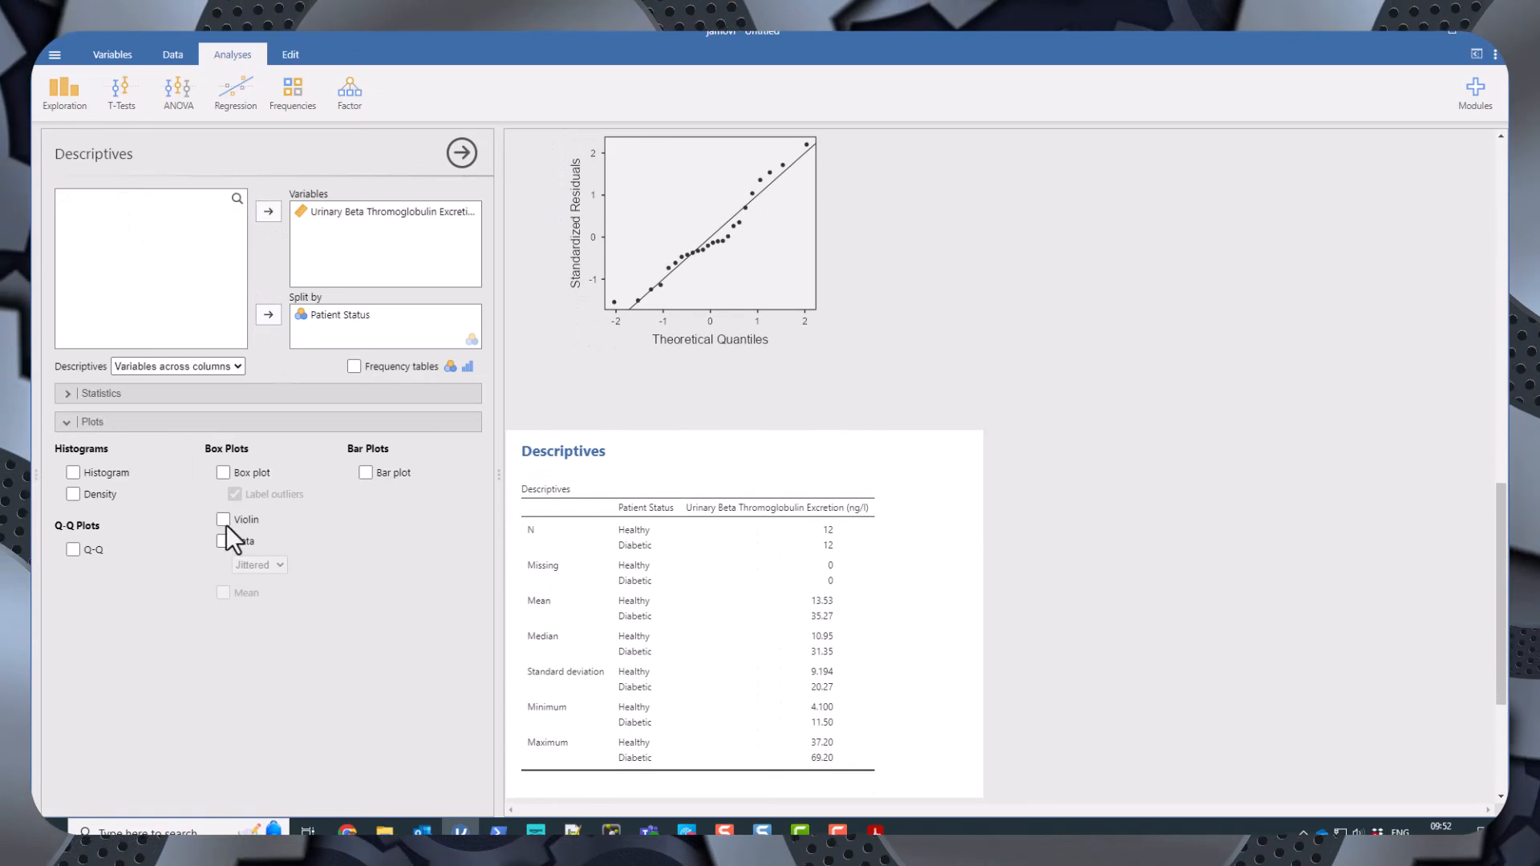
Turn on the box plot and violin options for the descriptives and review the resulting plot.
left_click(223, 473)
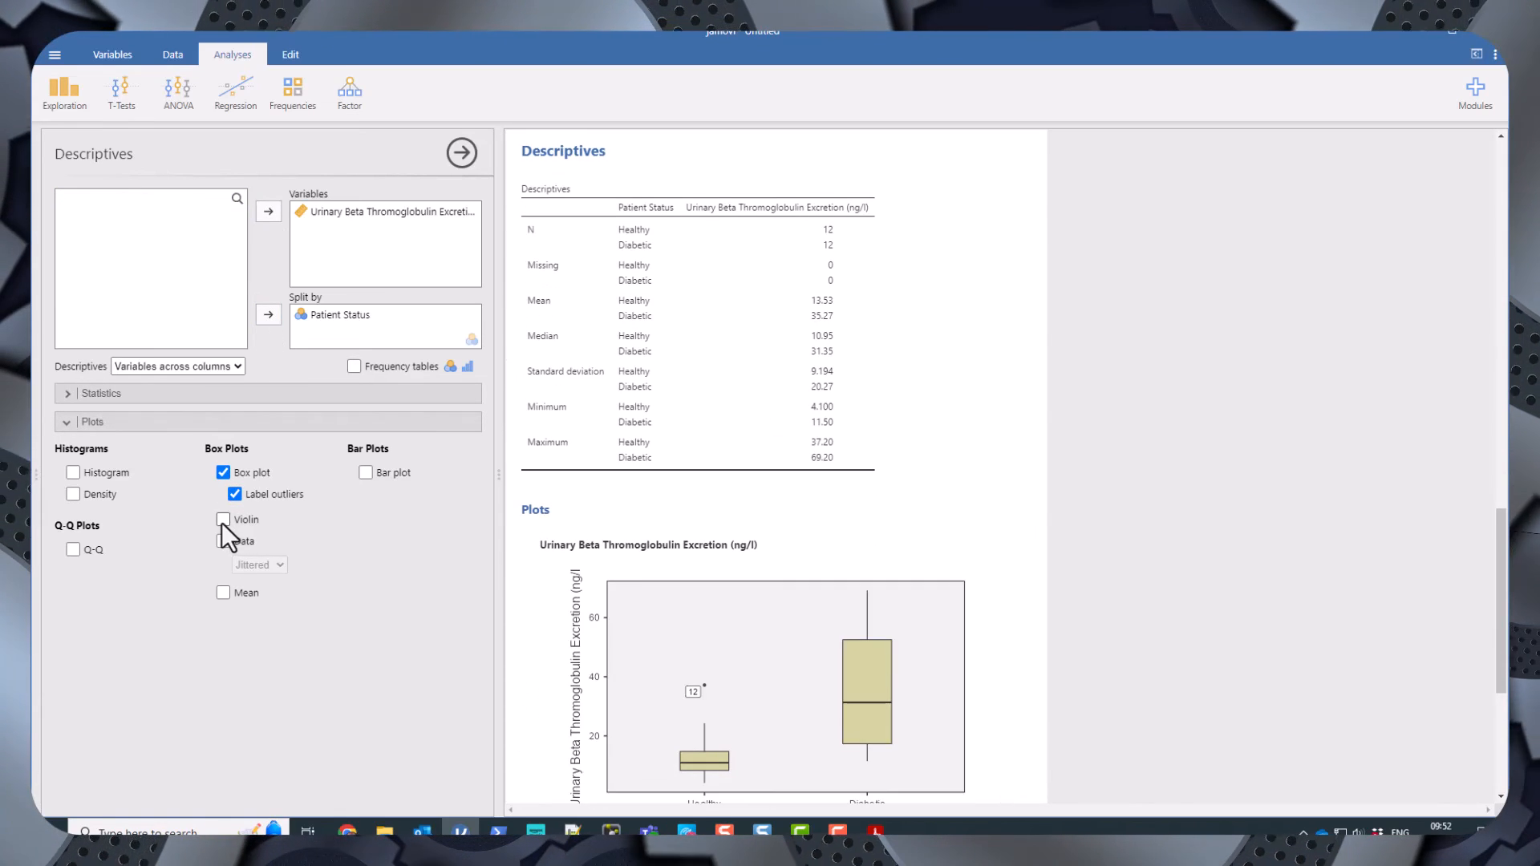
left_click(222, 521)
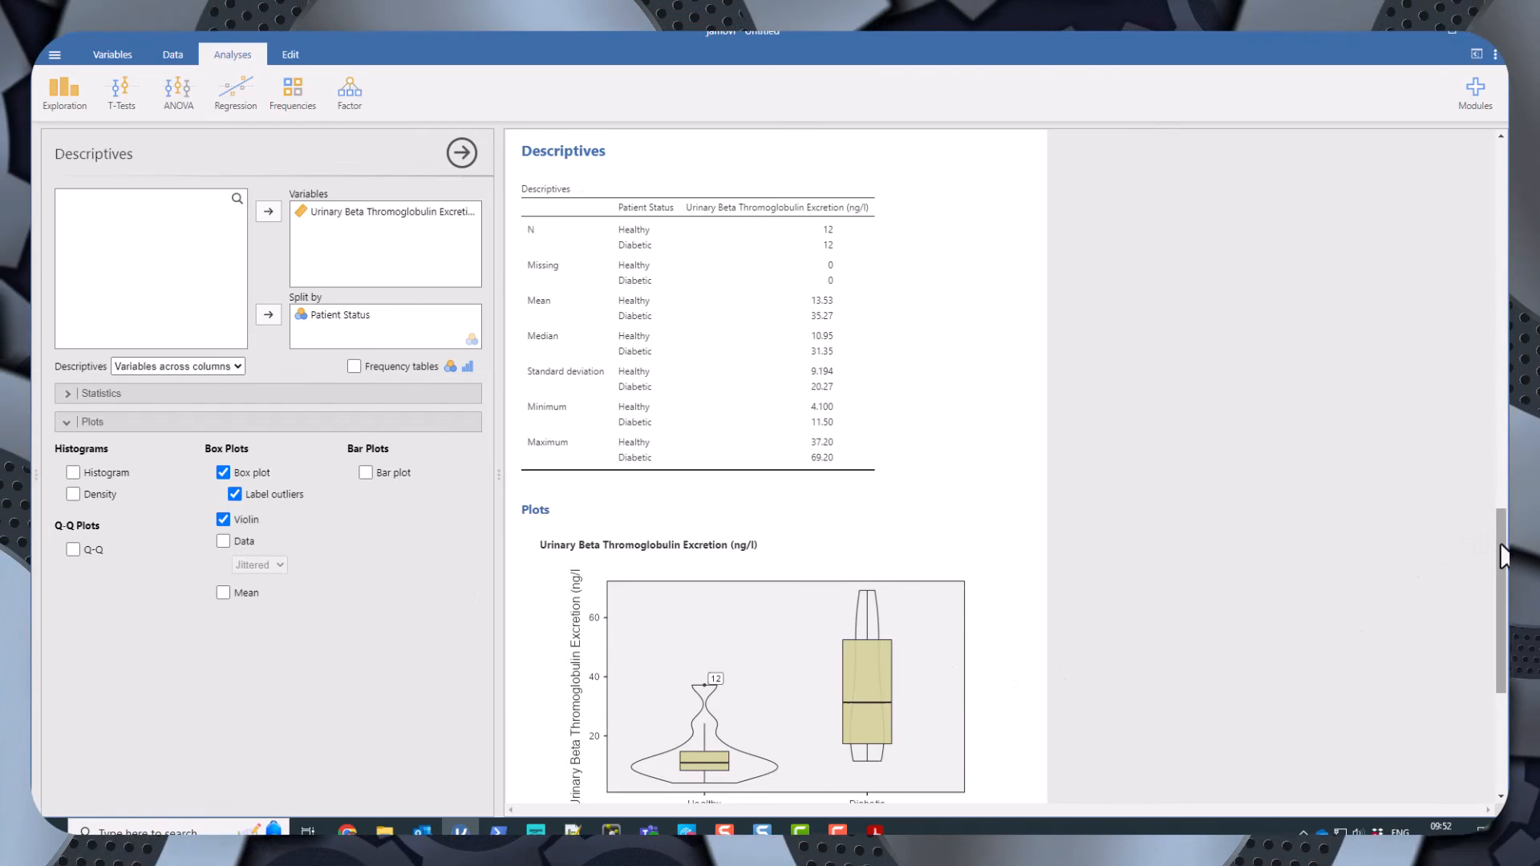
scroll(1473, 585, "down", 5)
scroll(1471, 639, "up", 1)
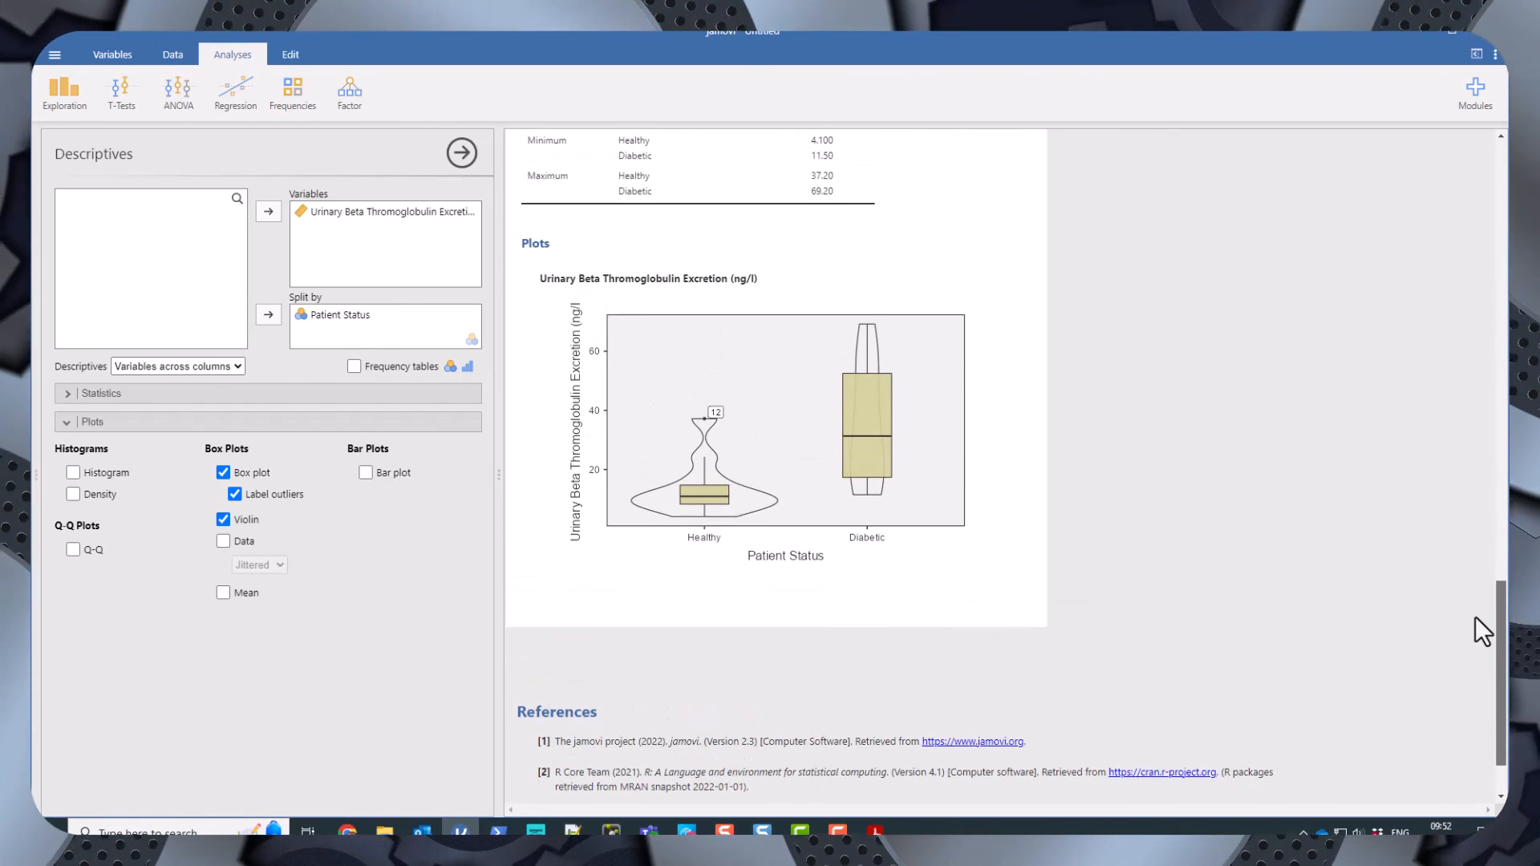
scroll(1475, 616, "up", 5)
scroll(1481, 512, "down", 3)
scroll(1448, 601, "down", 3)
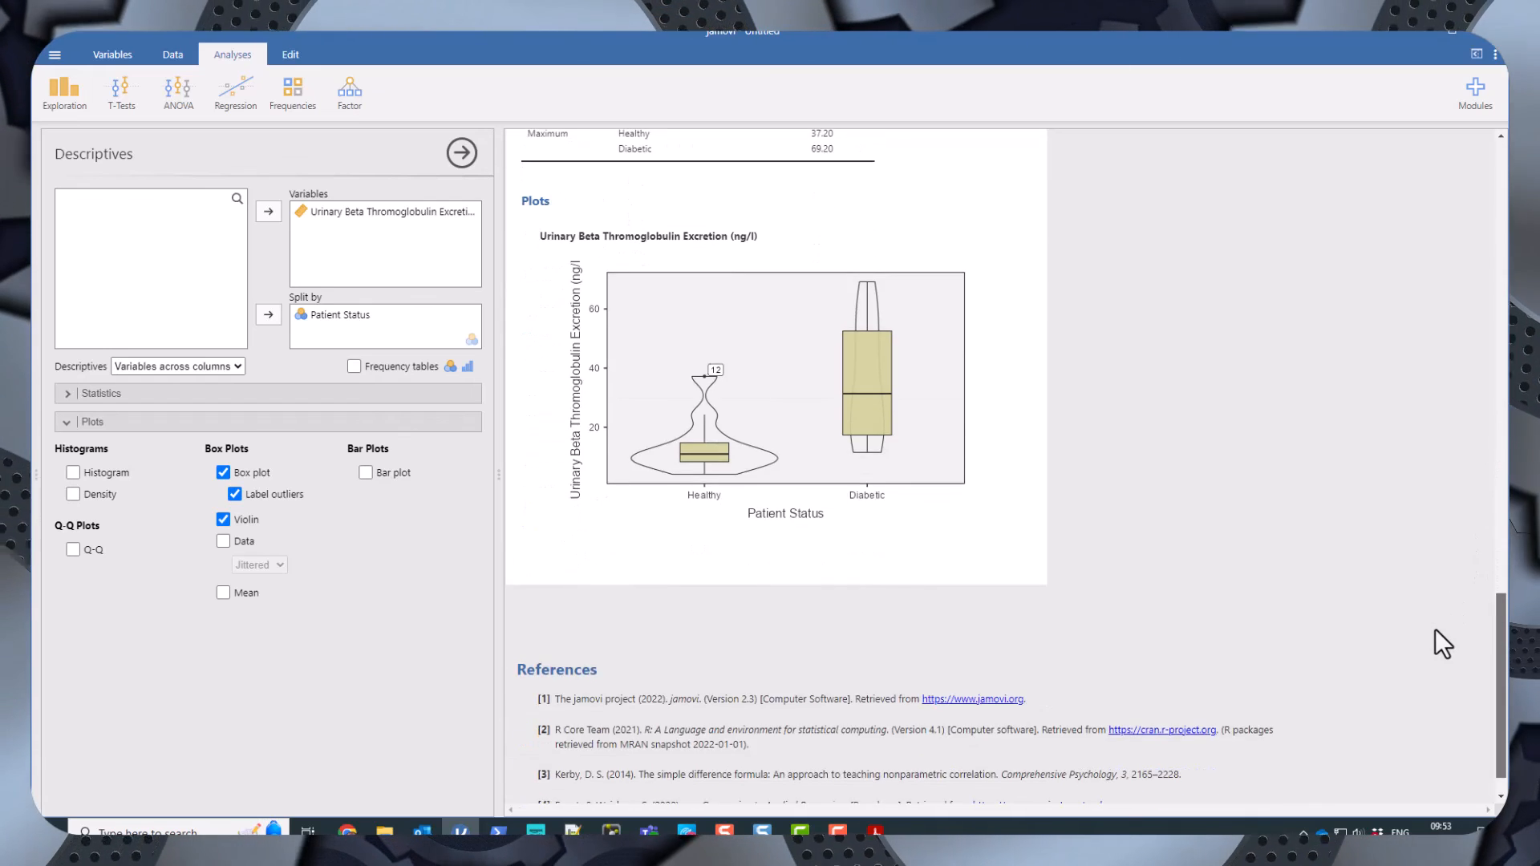
Export the box and violin plot of Urinary Beta Thromboglobulin Excretion as a PDF document named Violin.
scroll(1436, 629, "up", 1)
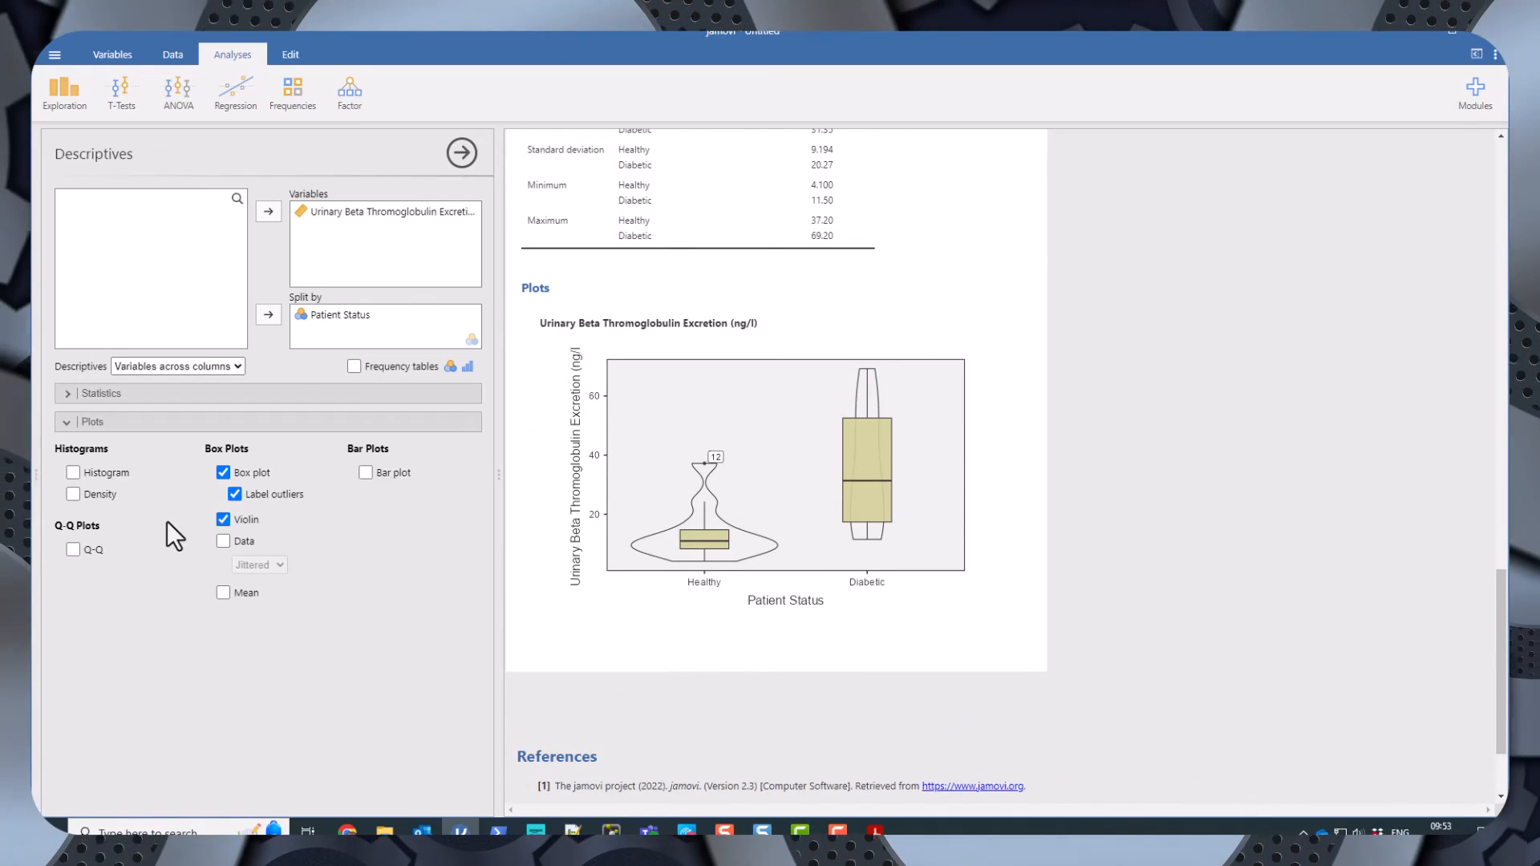
right_click(699, 542)
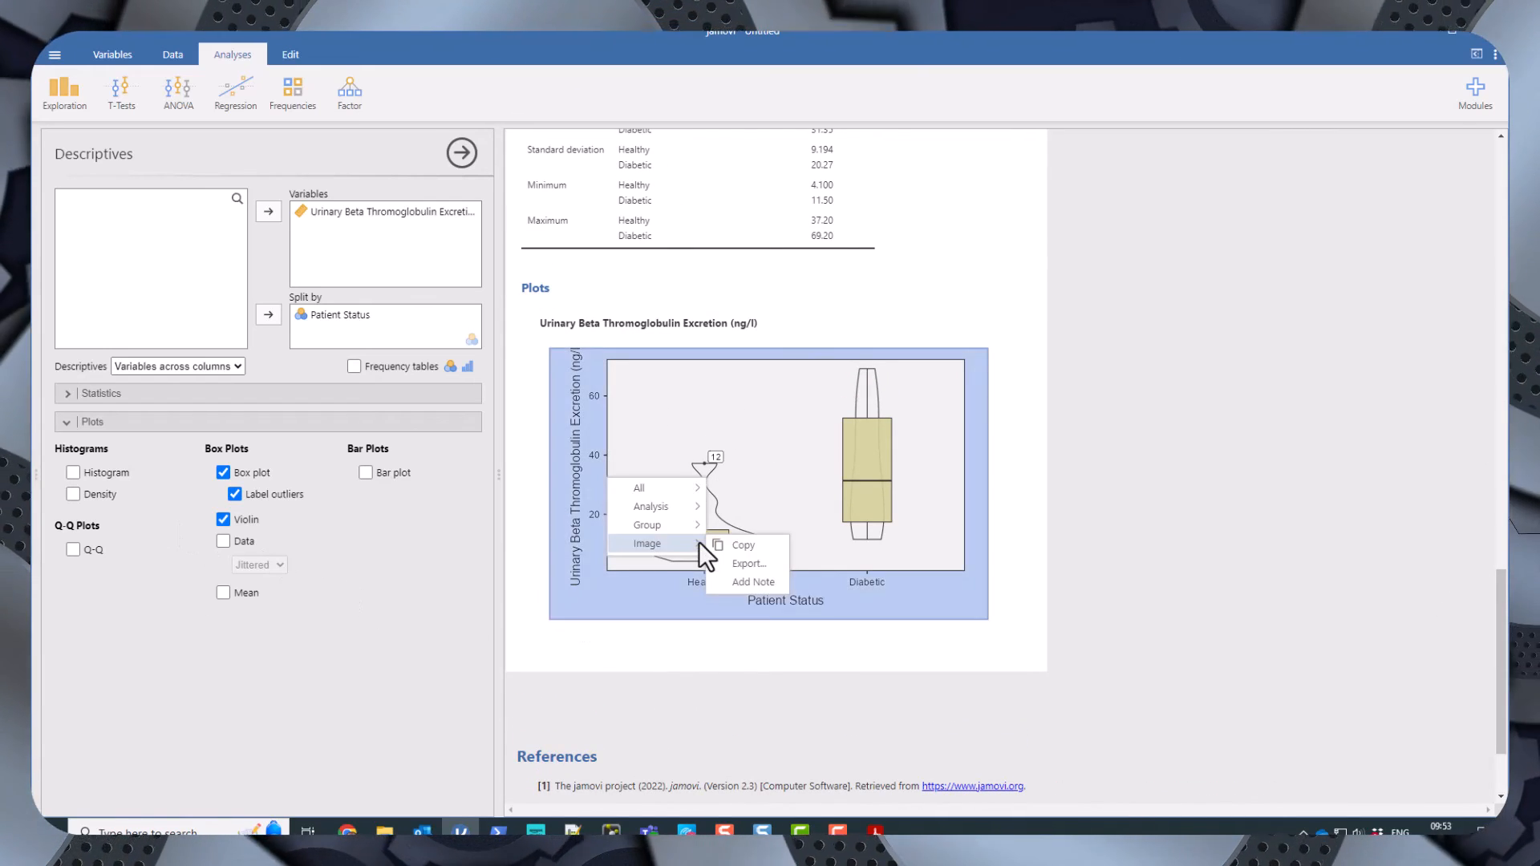
left_click(750, 565)
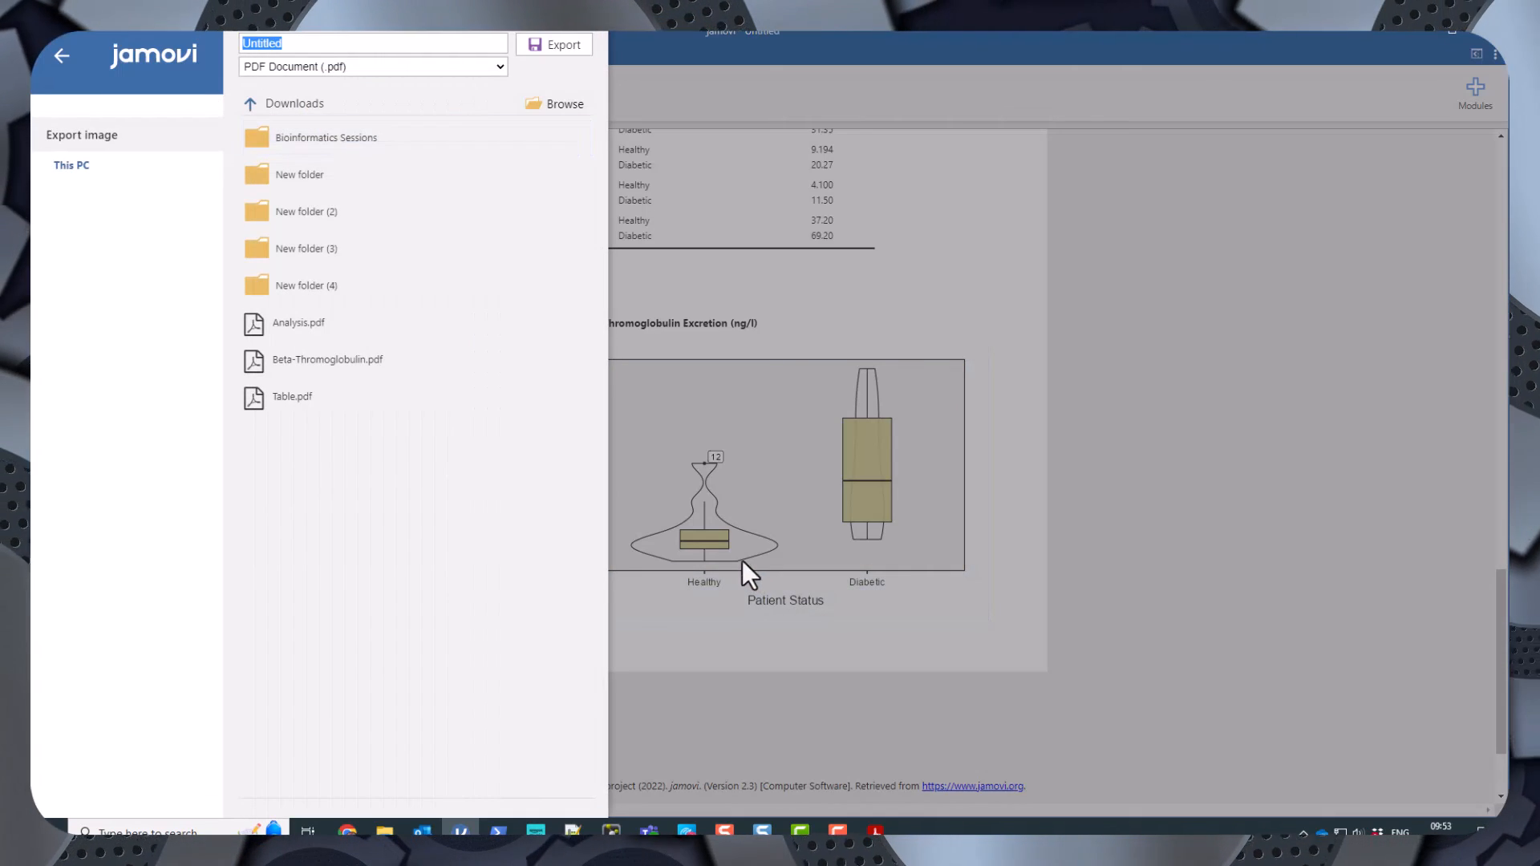
type("Violin")
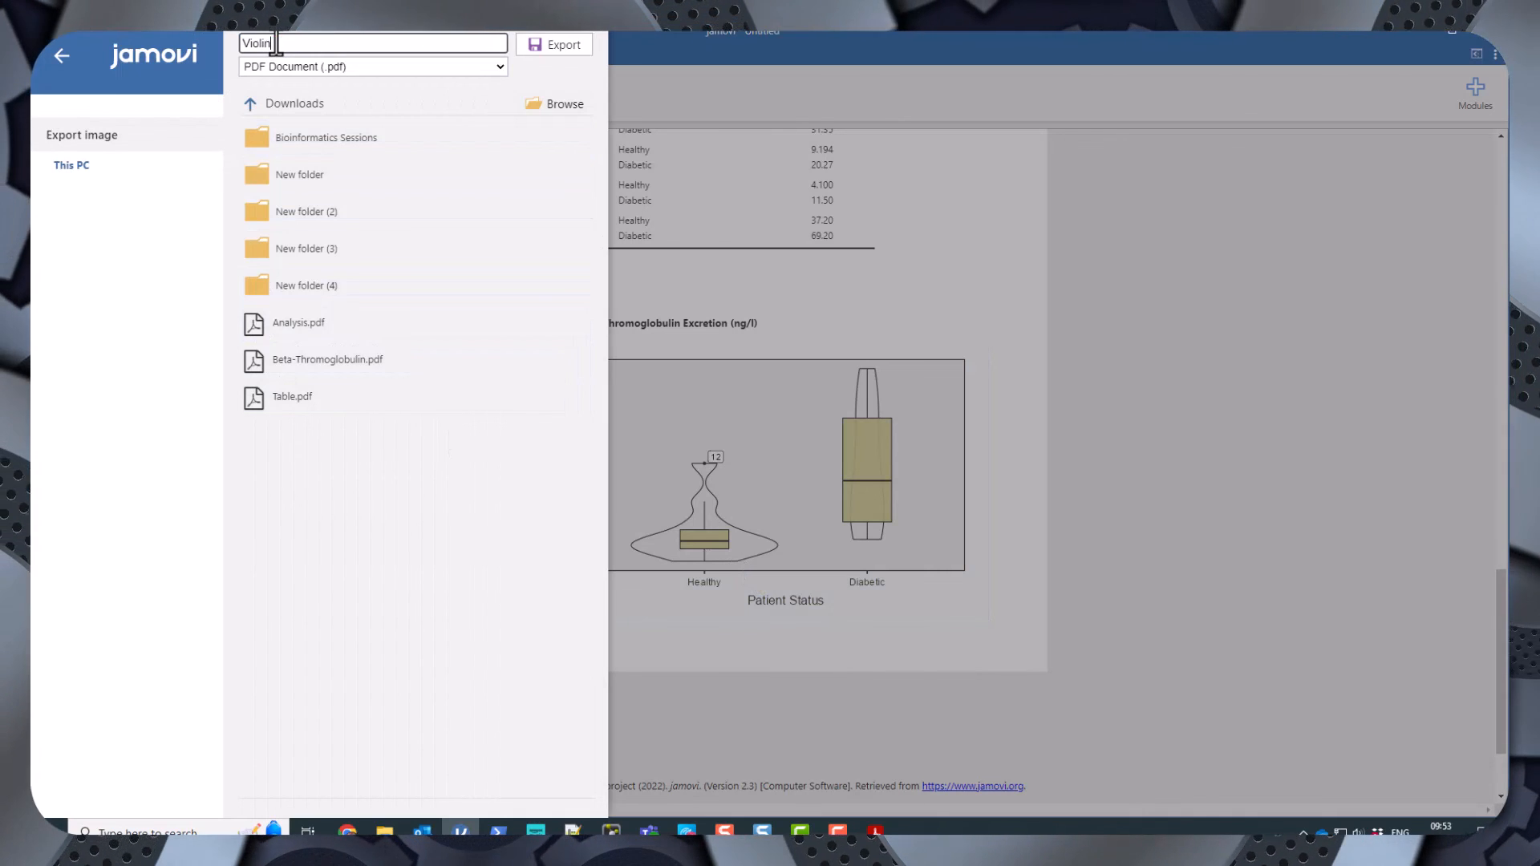
key("Return")
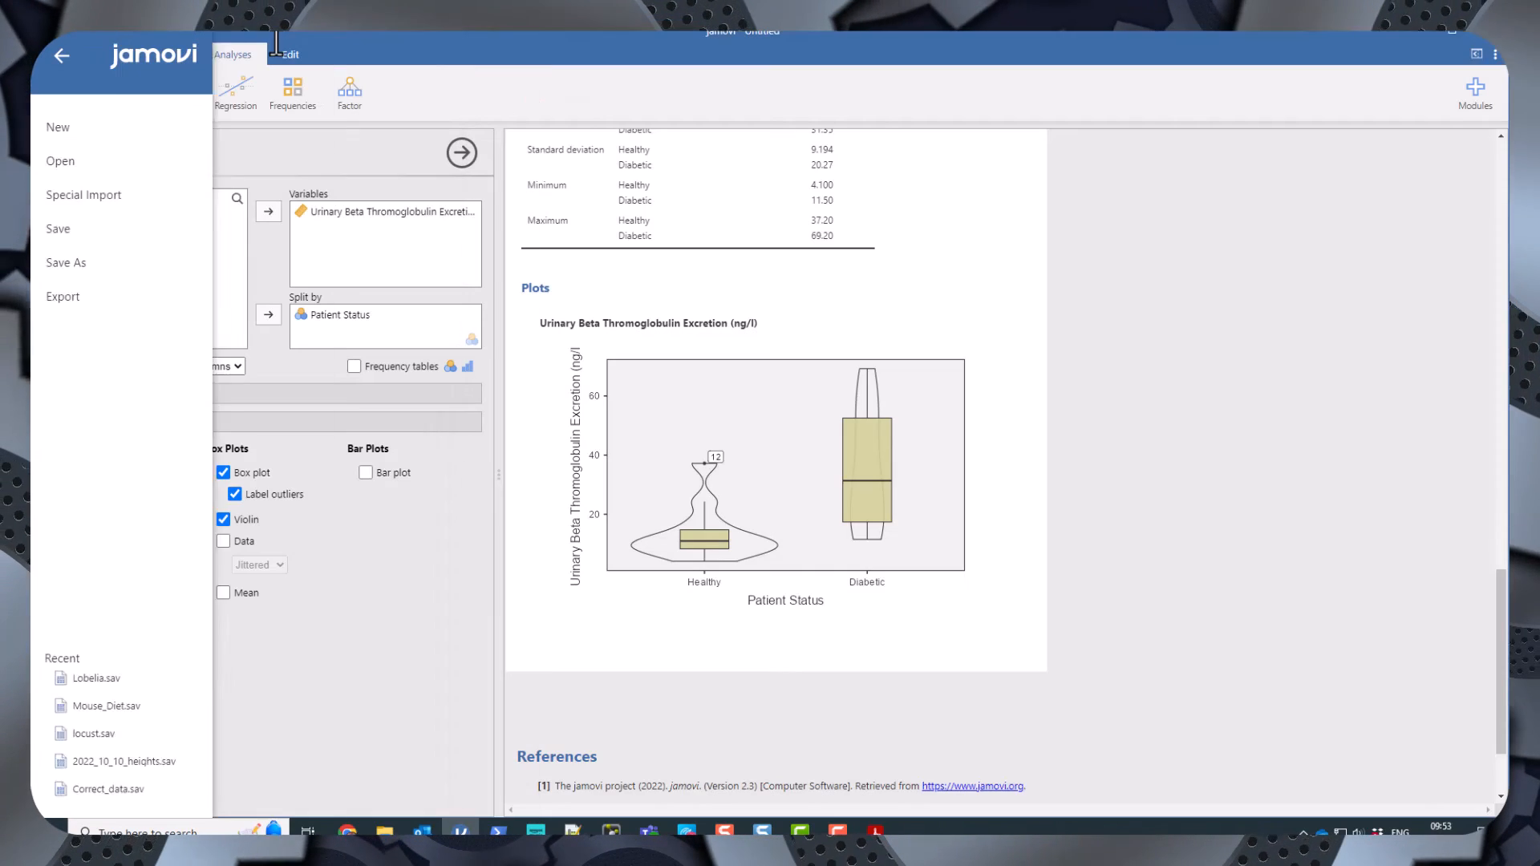
Export the same box and violin plot as a PNG image named Violin.
right_click(687, 475)
left_click(747, 494)
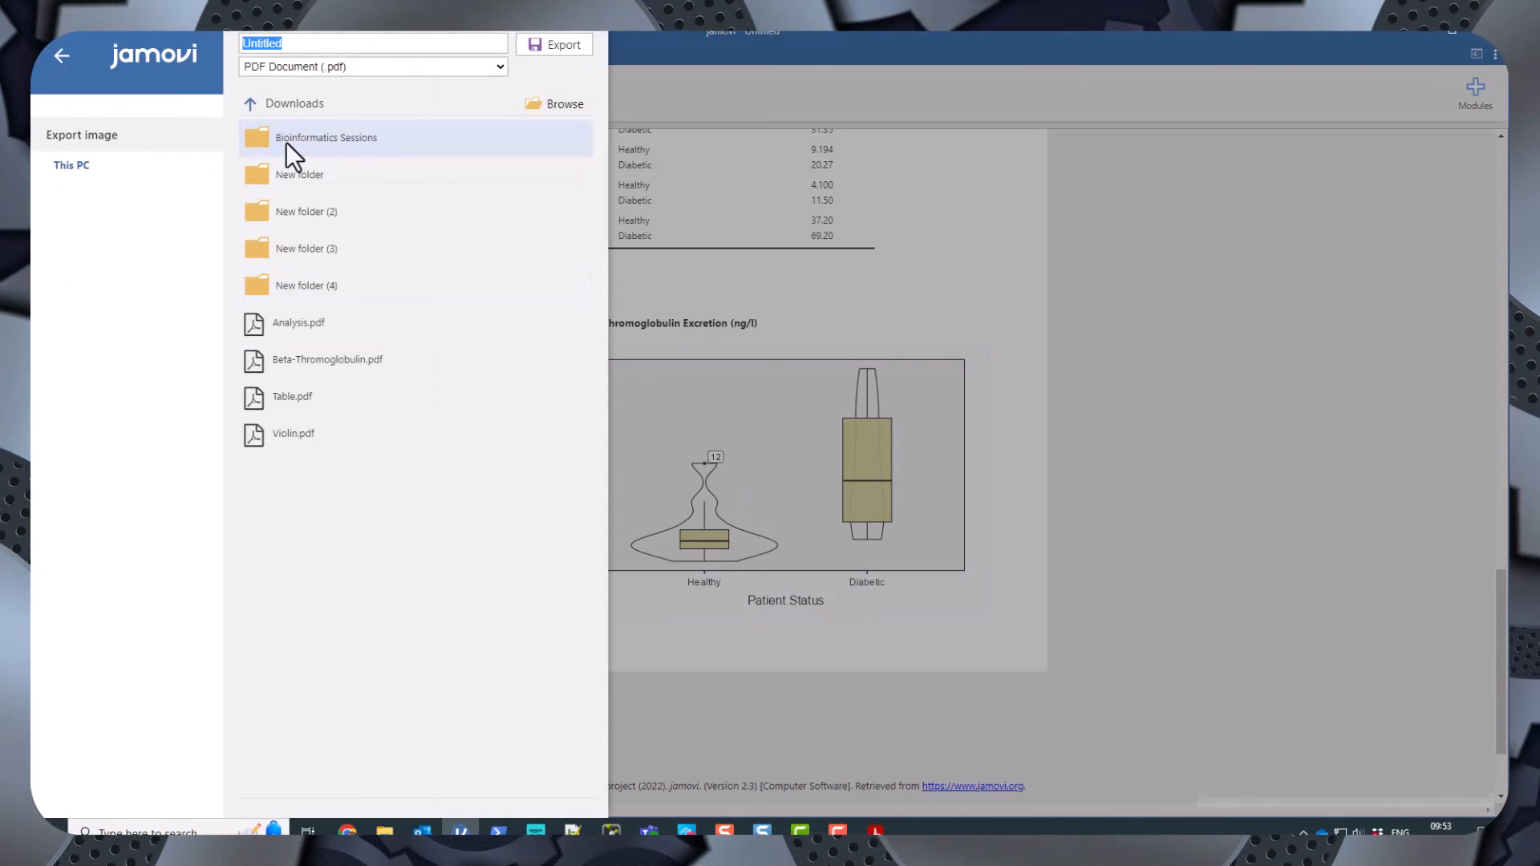
left_click(367, 65)
left_click(343, 99)
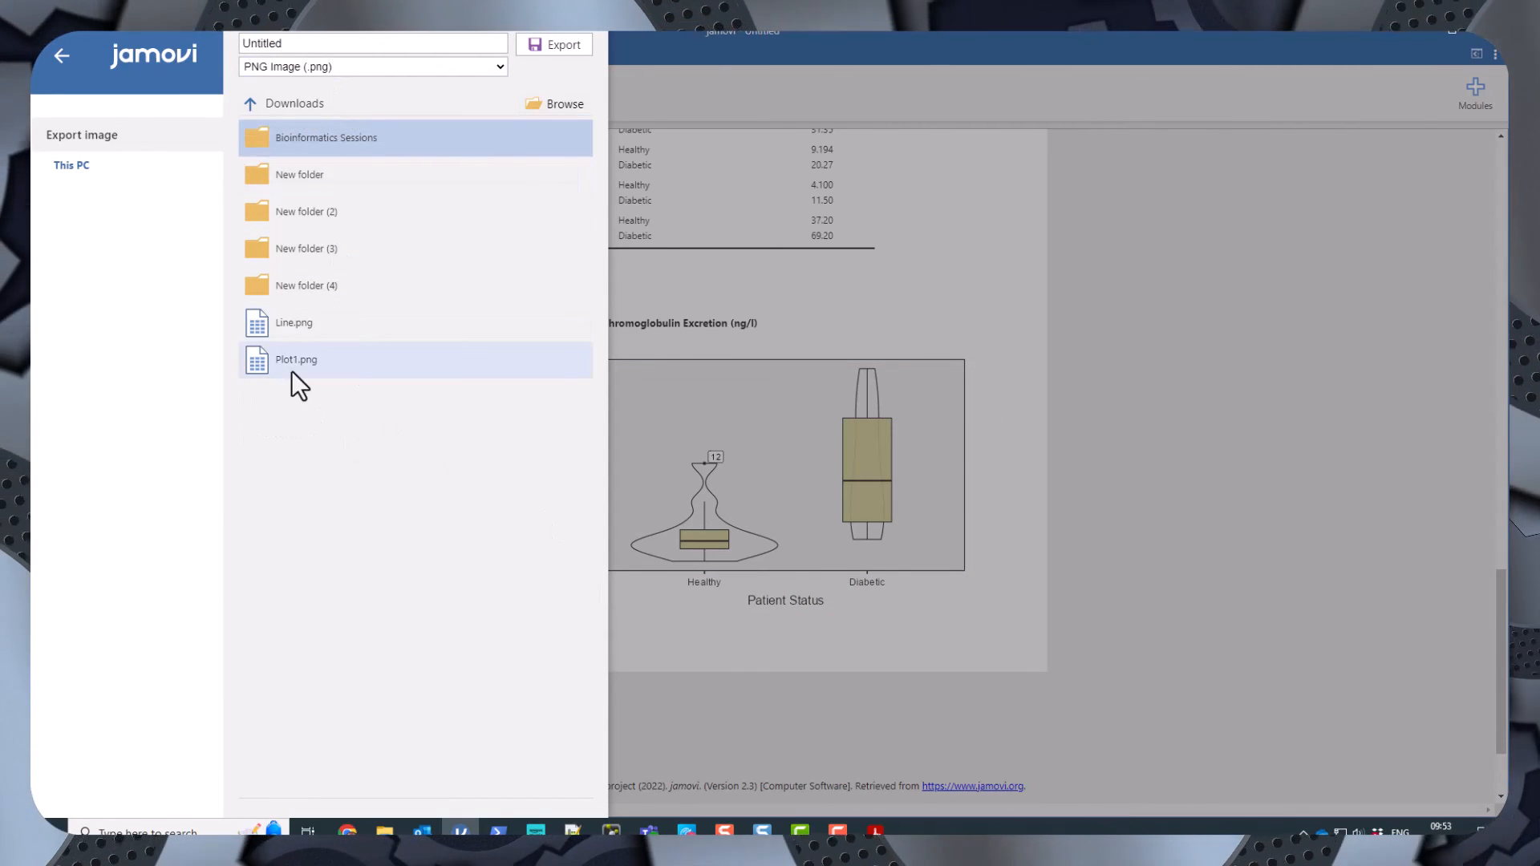
left_click(272, 43)
left_click(286, 43)
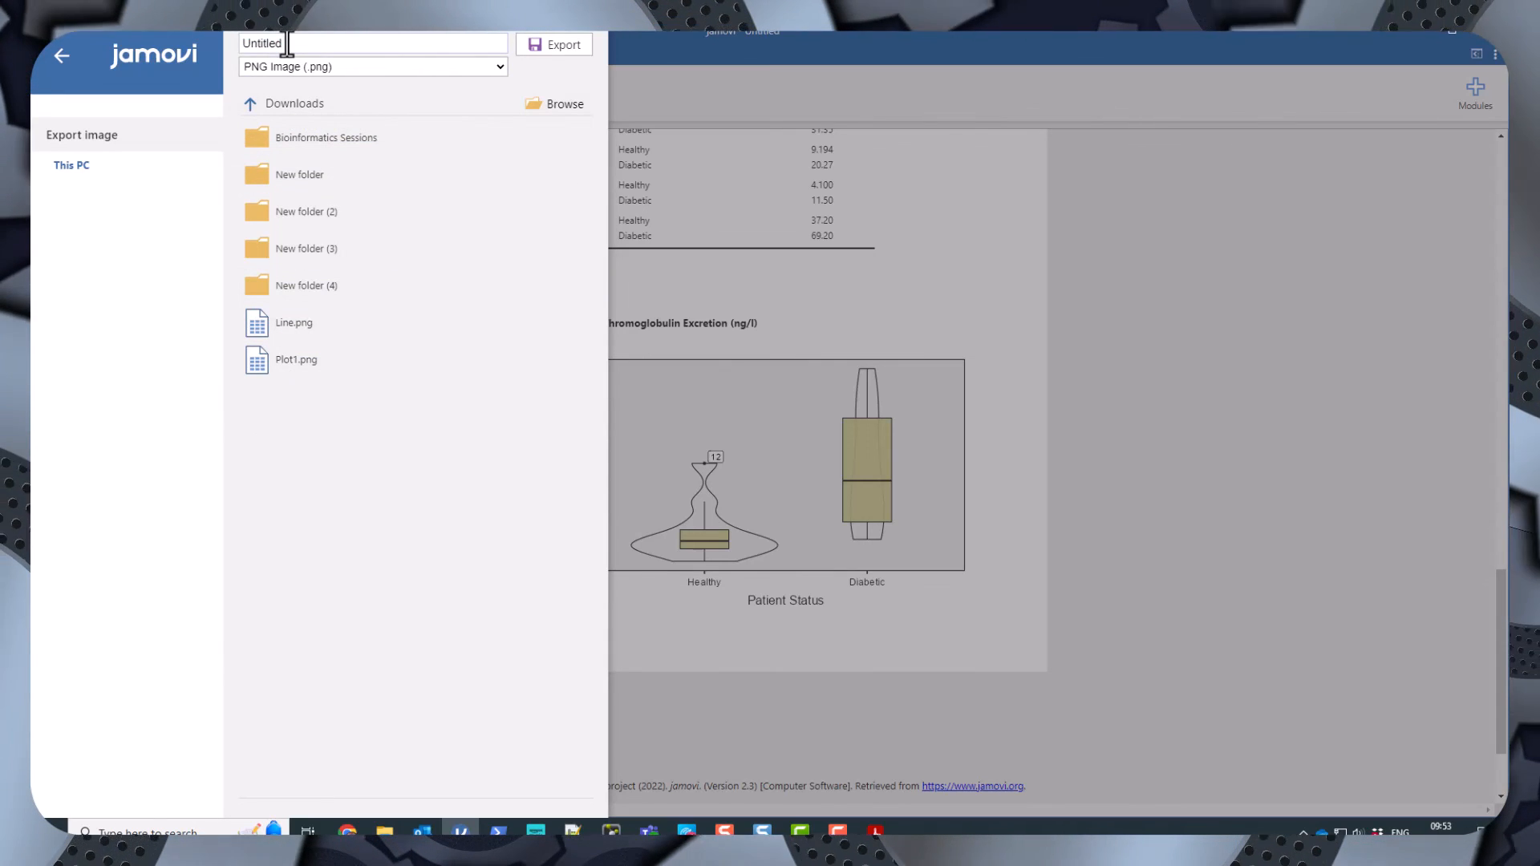
double_click(256, 43)
type("Violin")
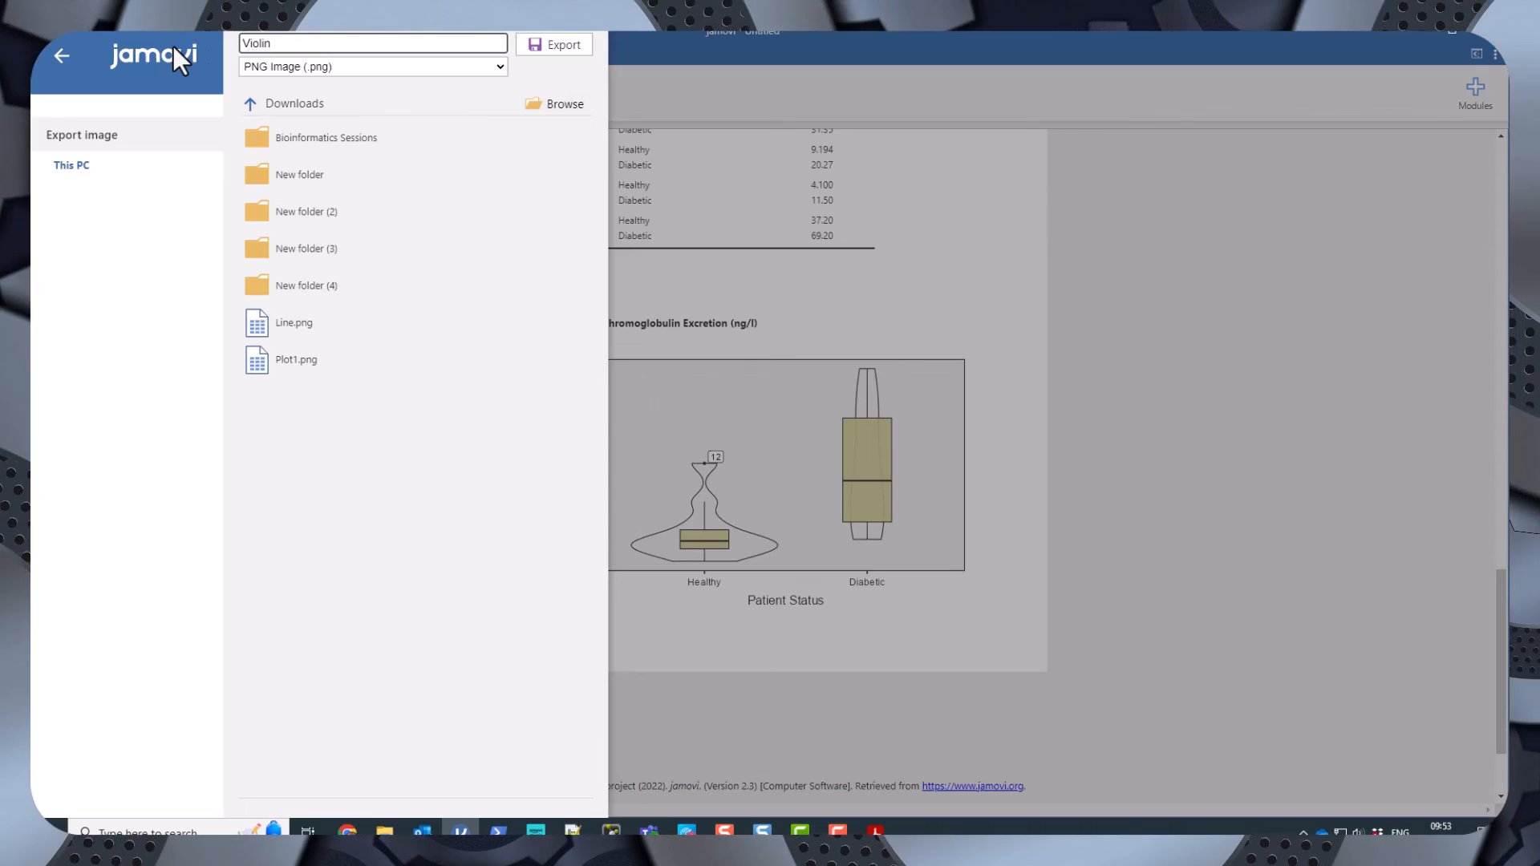
key("Return")
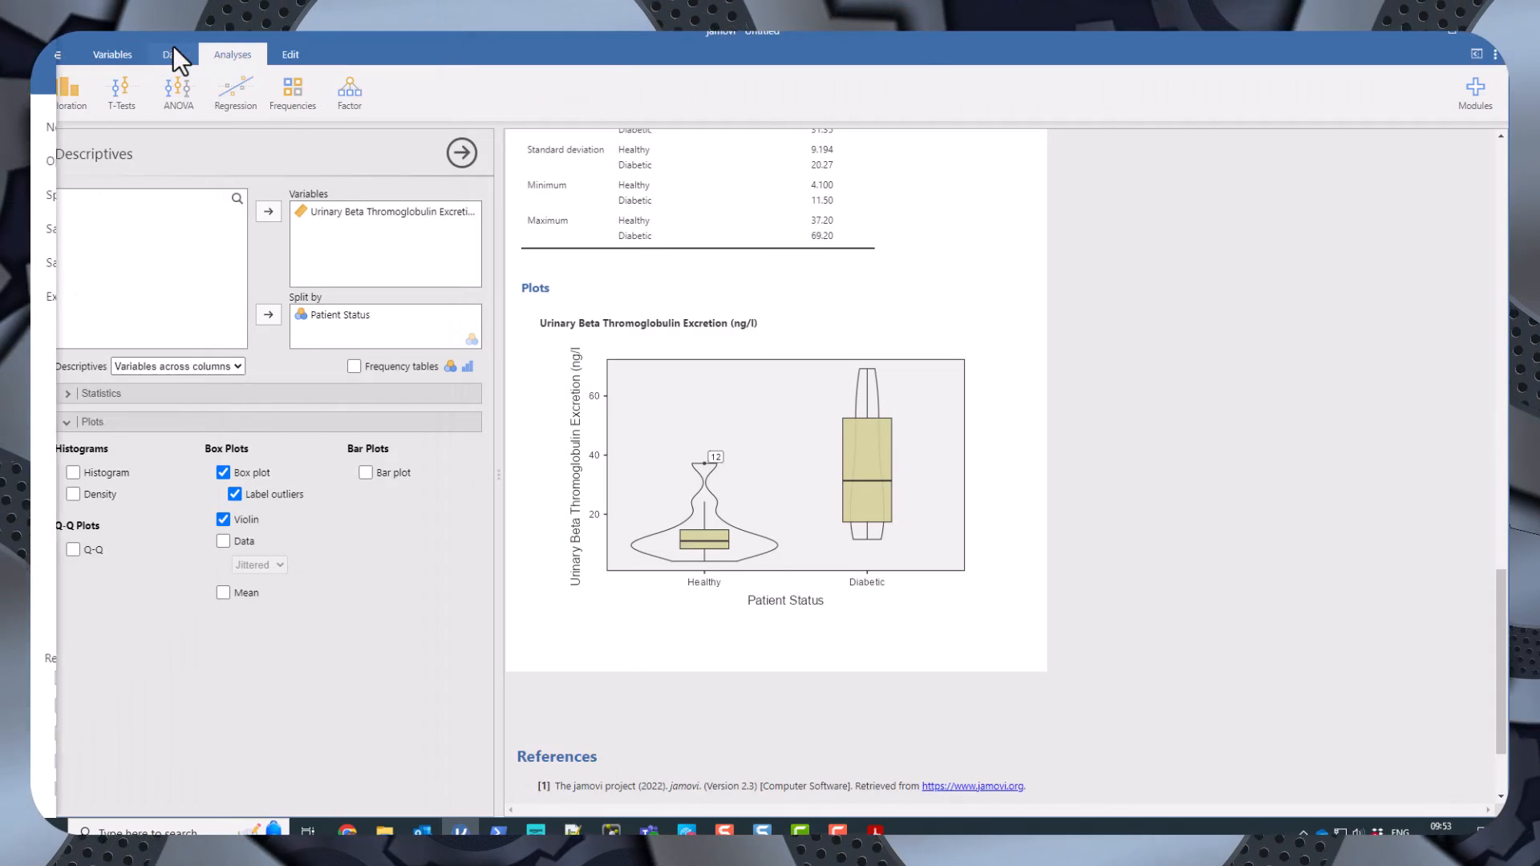